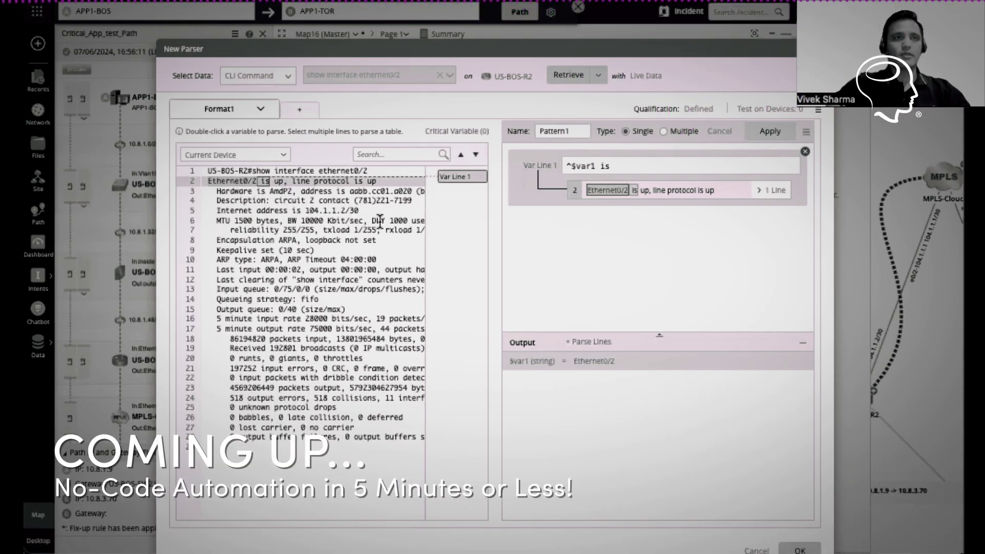
Capture the line 7 txload and rxload values as variables and parse the output as a multi-line table.
scroll(377, 226, "right", 3)
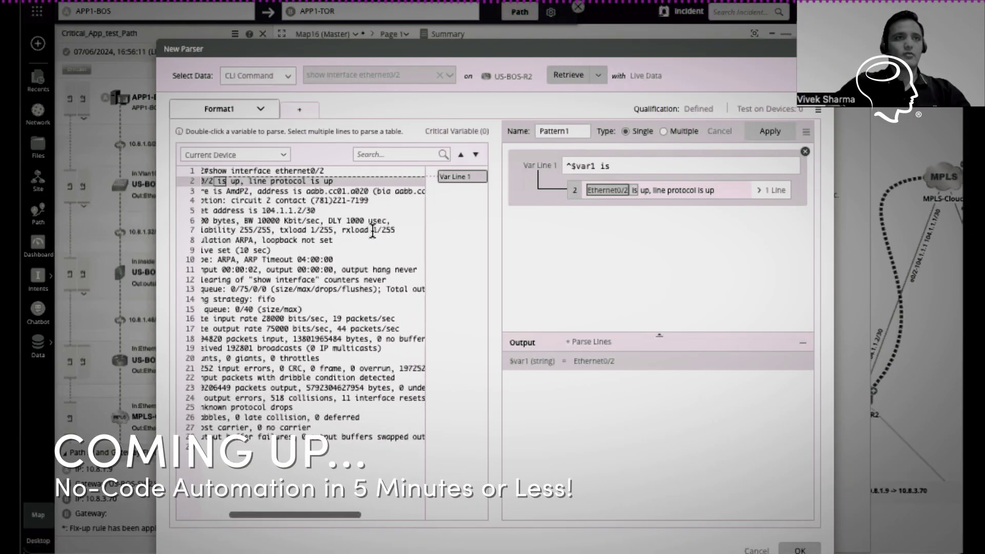
double_click(318, 230)
double_click(384, 230)
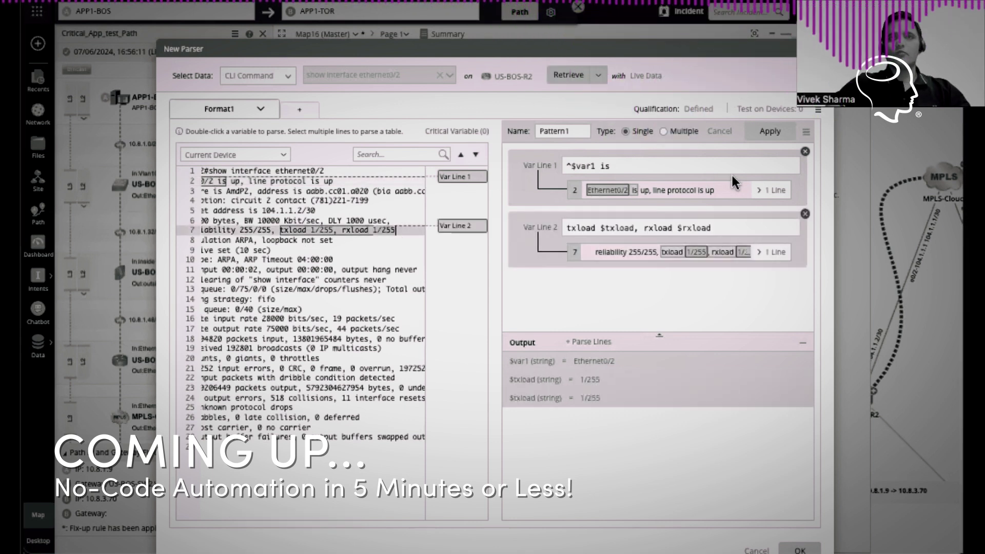
left_click(663, 129)
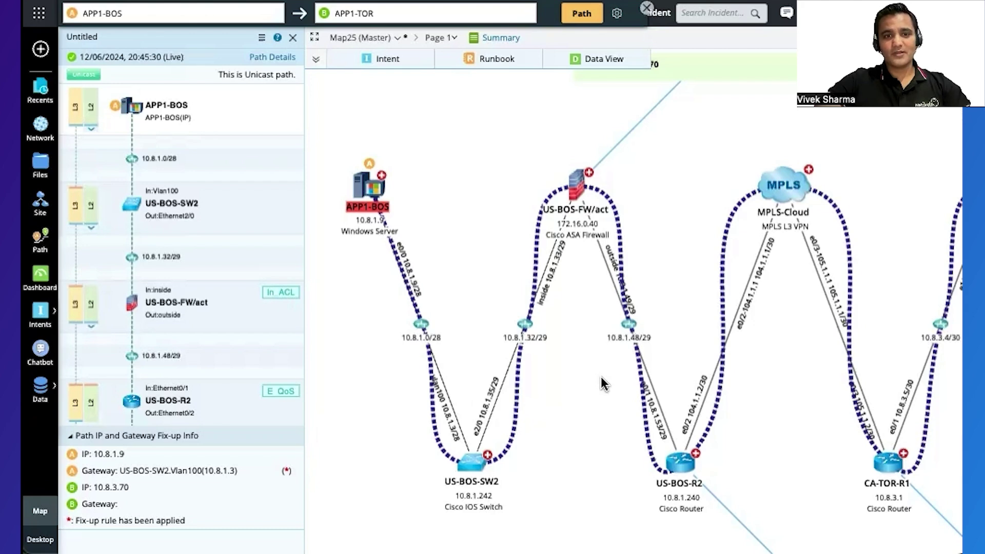
Save the current path under the name Critical_App_test_Path.
left_click_drag(393, 121, 275, 51)
left_click_drag(357, 160, 278, 80)
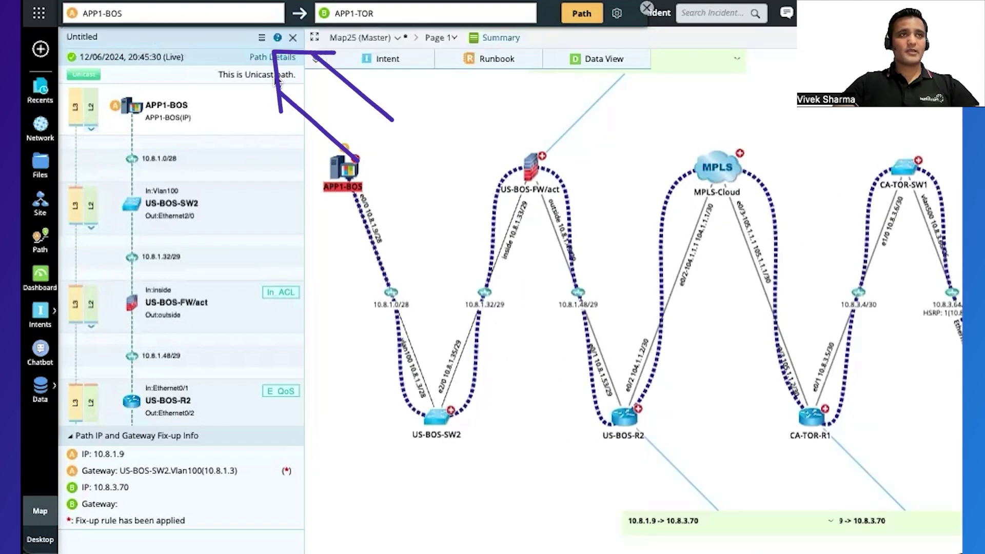
left_click(262, 38)
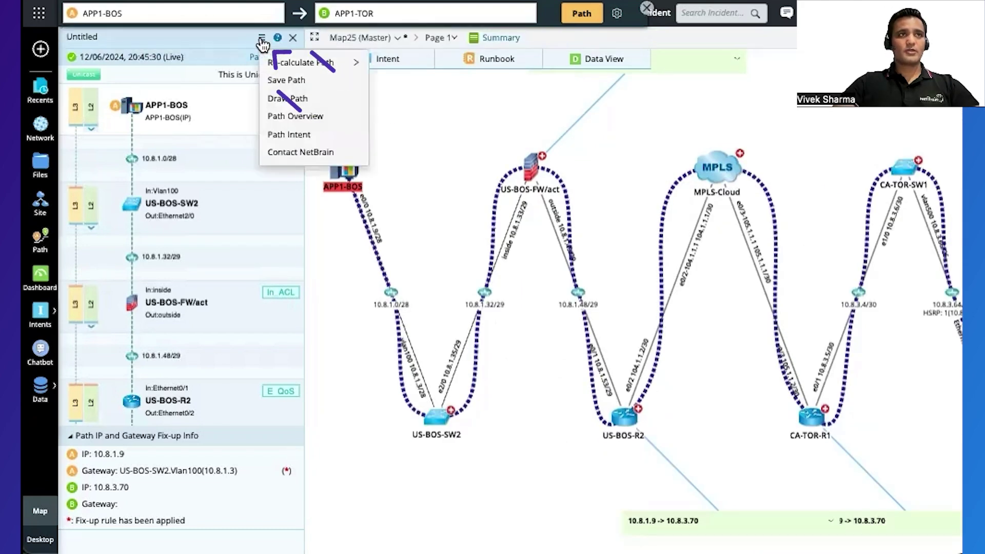
left_click(304, 82)
left_click(458, 91)
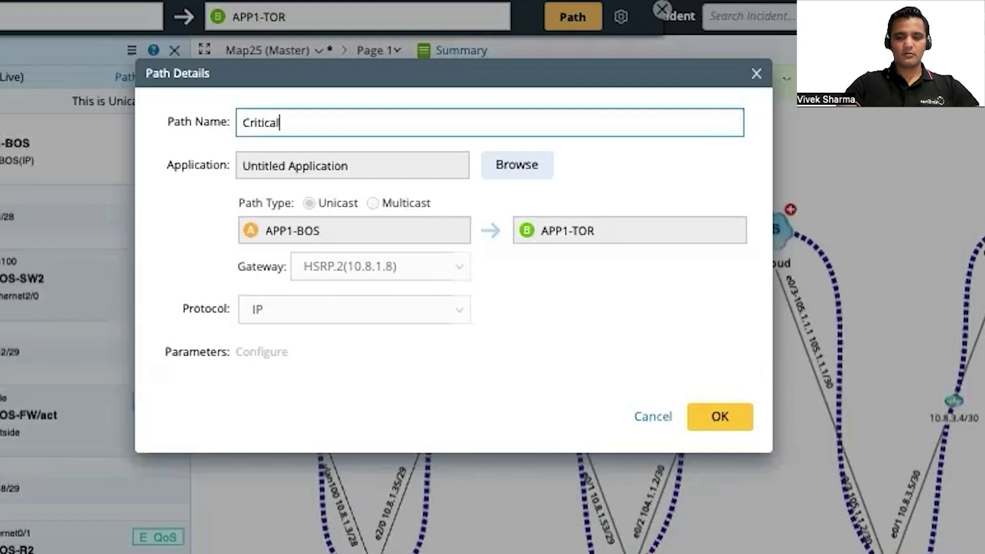
type("Critical_App_test_Path")
Create the application Critical_Test_App, assign the path to it, and save the path.
left_click(528, 166)
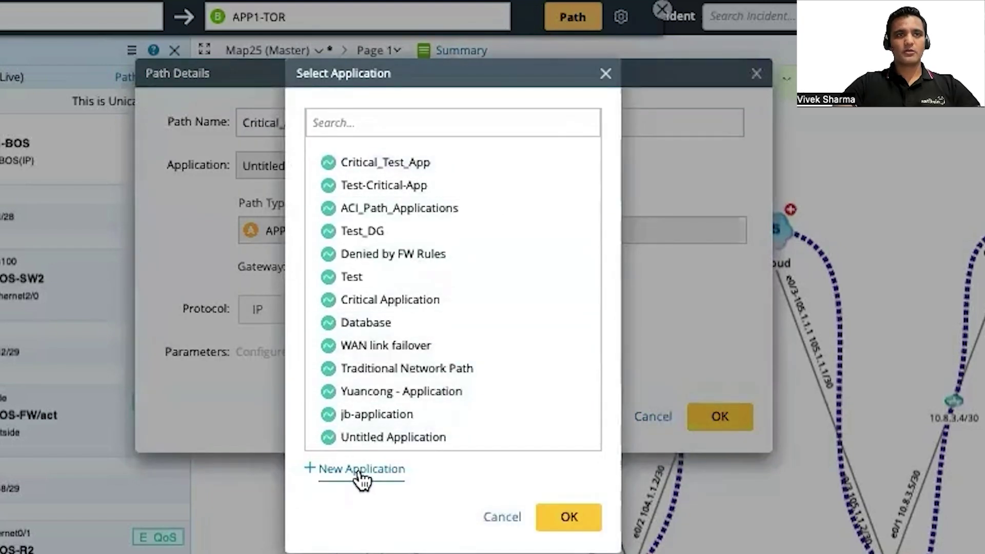
left_click(362, 470)
left_click(464, 134)
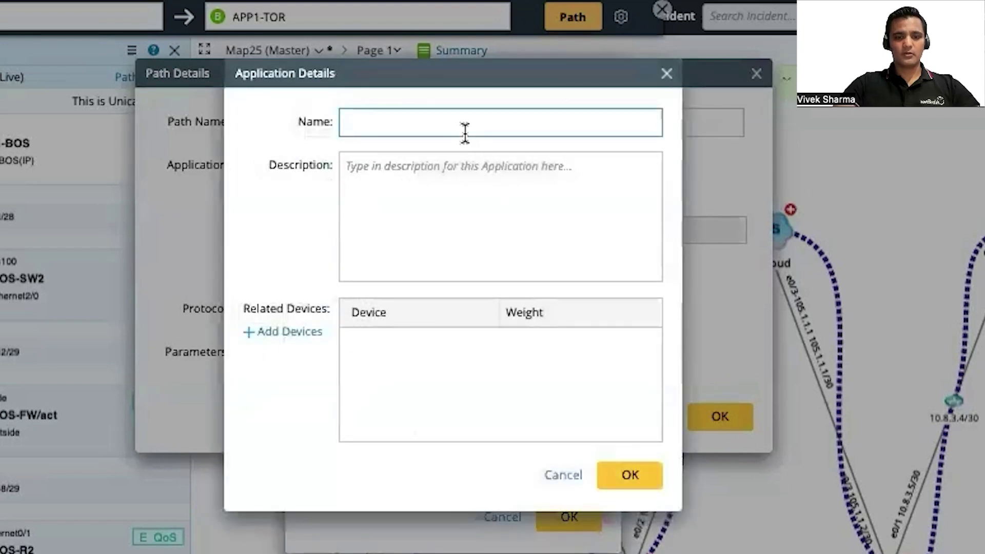
left_click(485, 131)
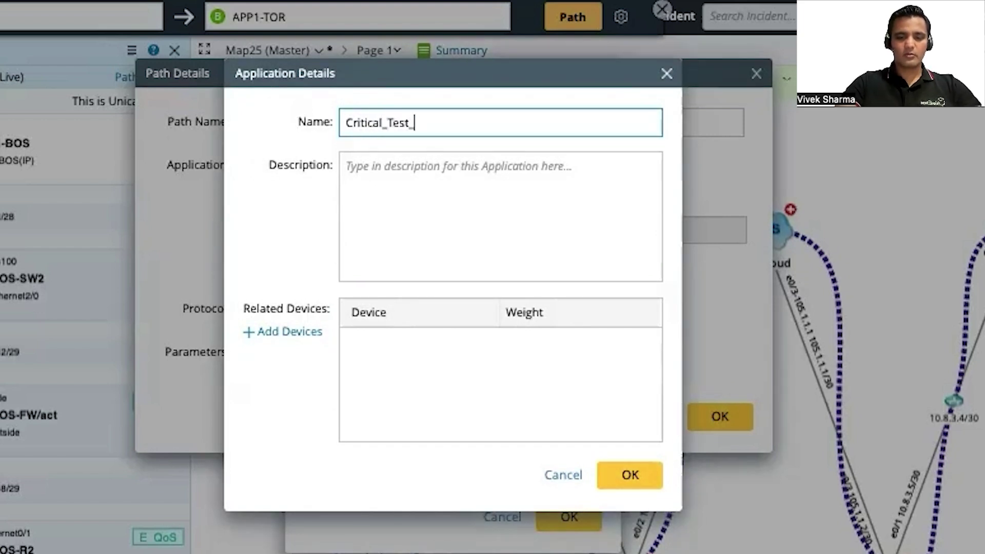
left_click(620, 479)
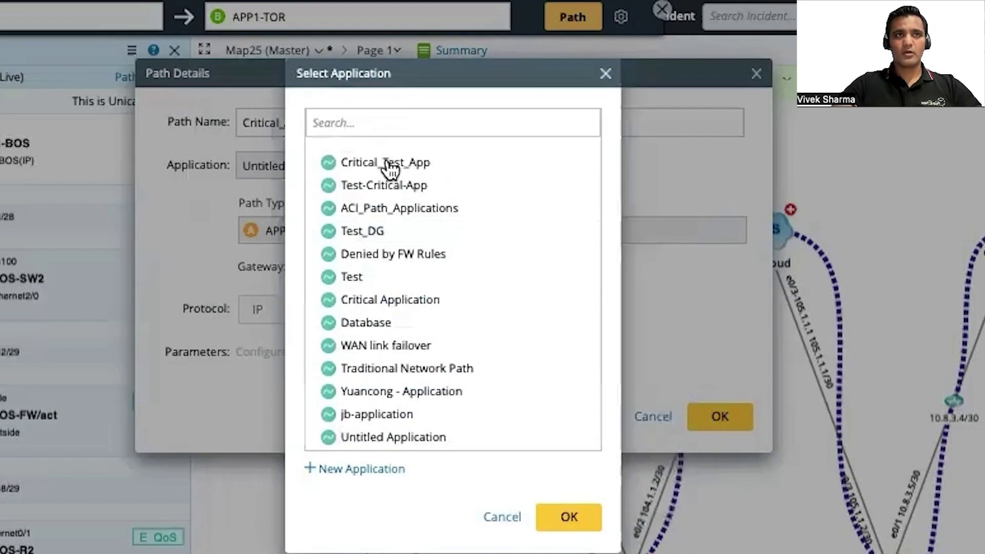
left_click(378, 169)
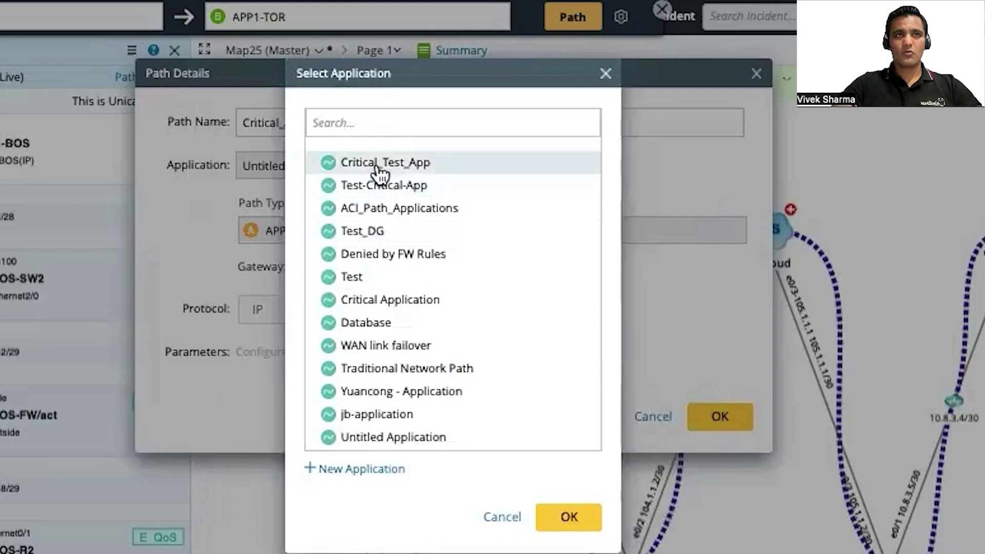
left_click(565, 516)
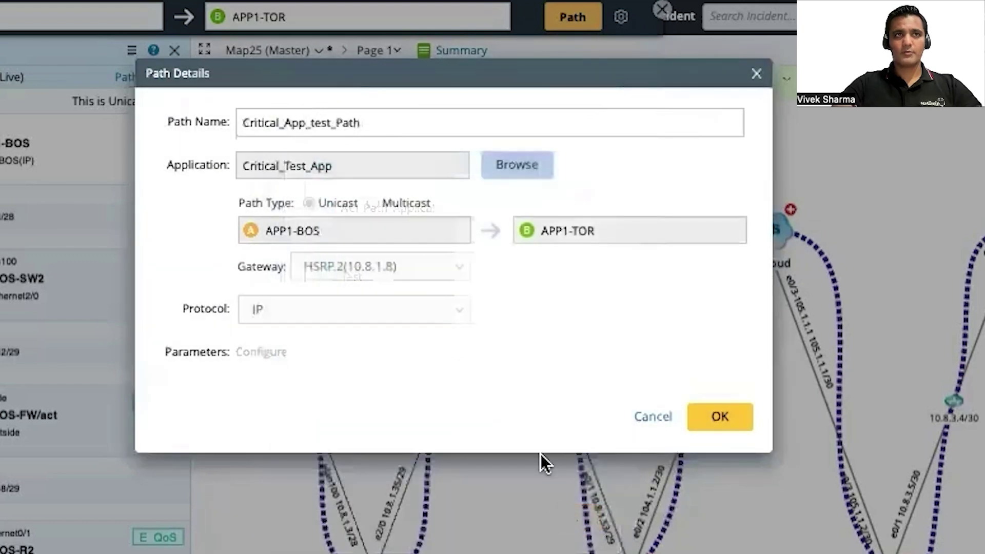
left_click(710, 418)
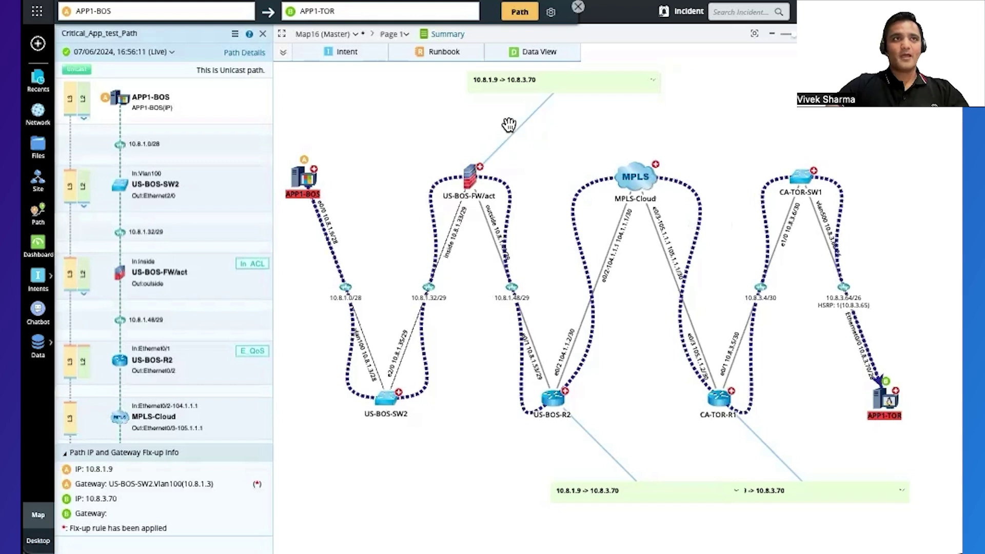
Switch the path panel to the Intent view's Quick Intent editor.
left_click(359, 56)
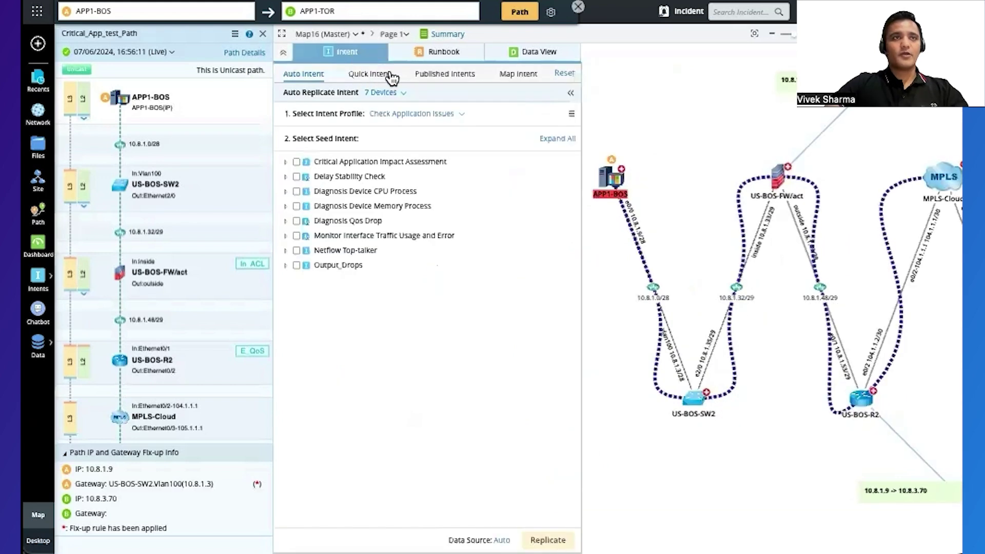
left_click(371, 75)
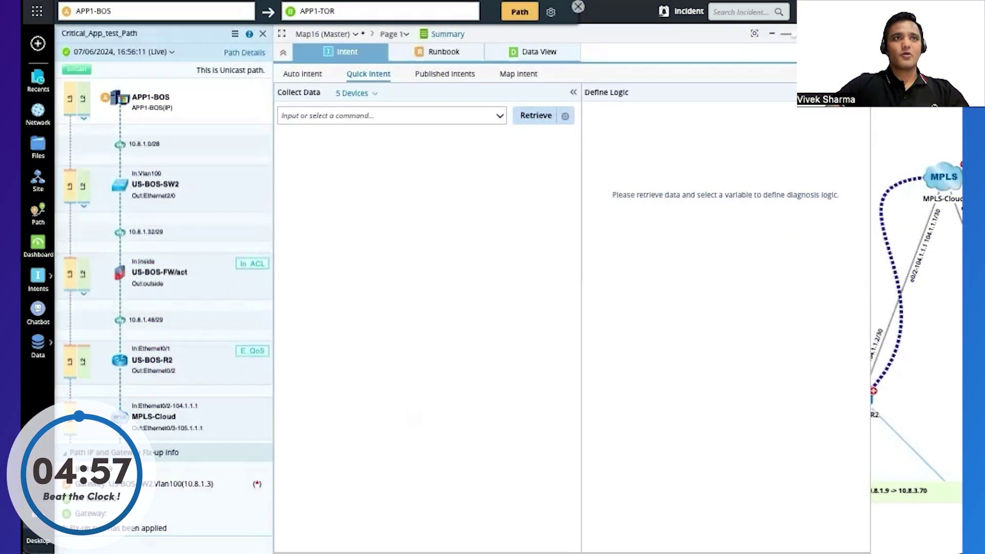
Limit data collection to the single device US-BOS-R2.
left_click(362, 93)
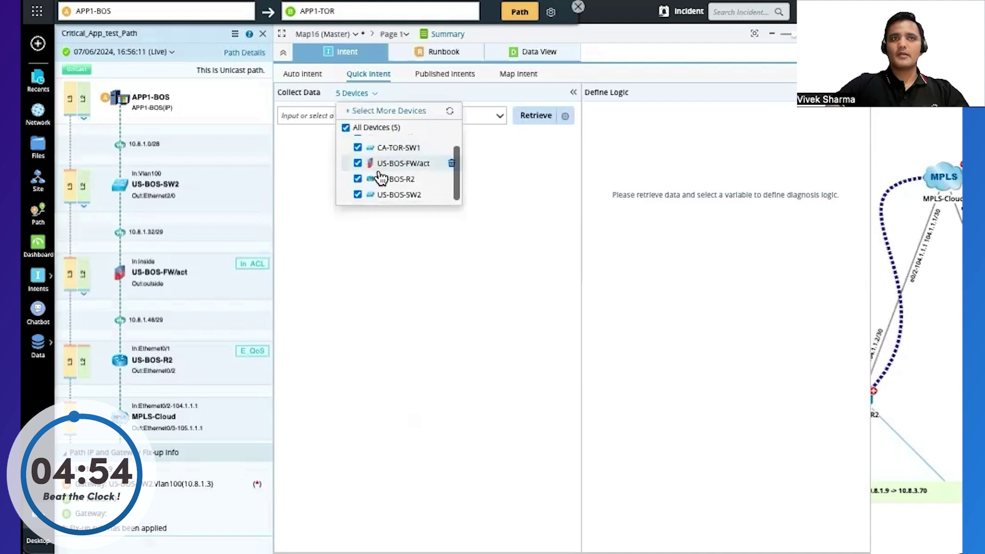
scroll(381, 178, "down", 1)
left_click(384, 184)
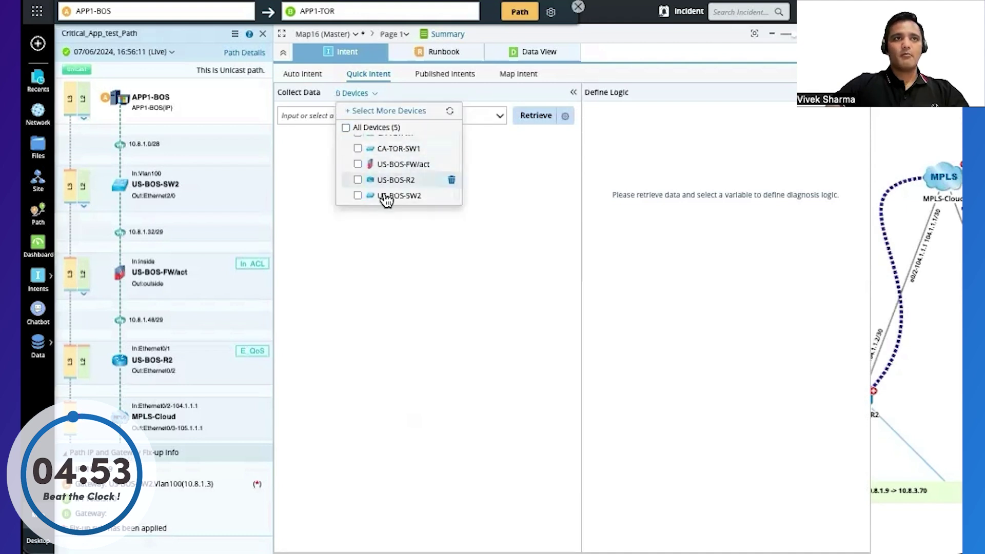
left_click(358, 179)
left_click(413, 247)
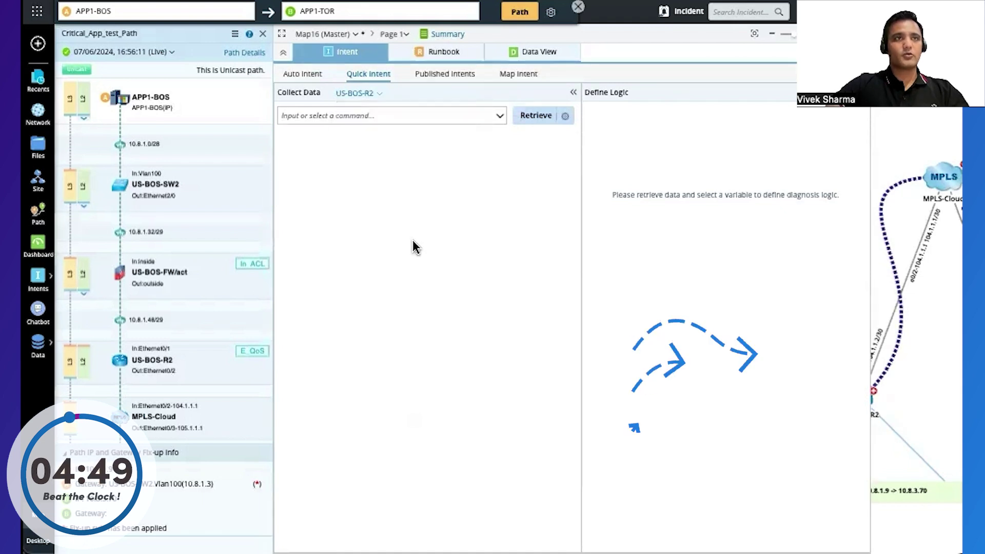
Retrieve 'show interface ethernet0/2' output from US-BOS-R2.
left_click(367, 115)
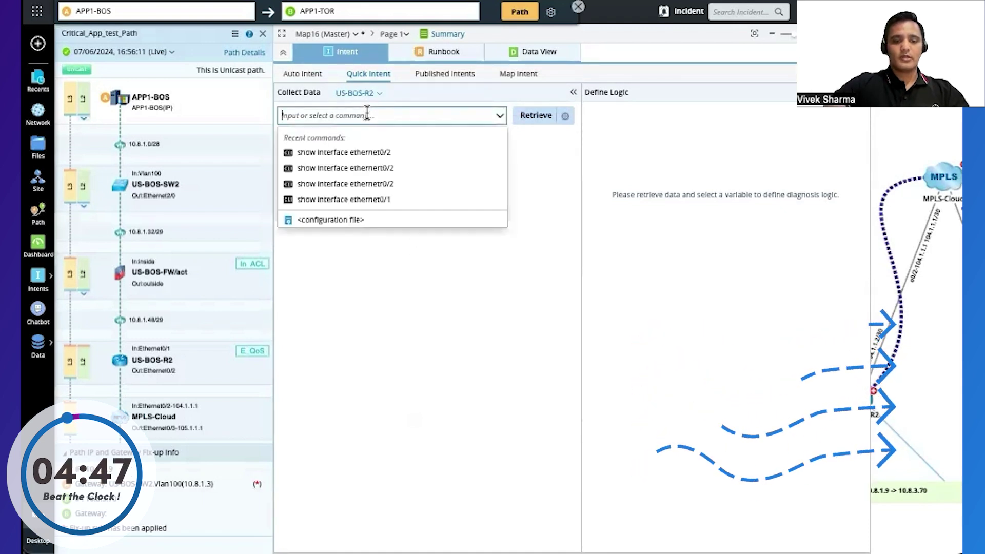
type("sow")
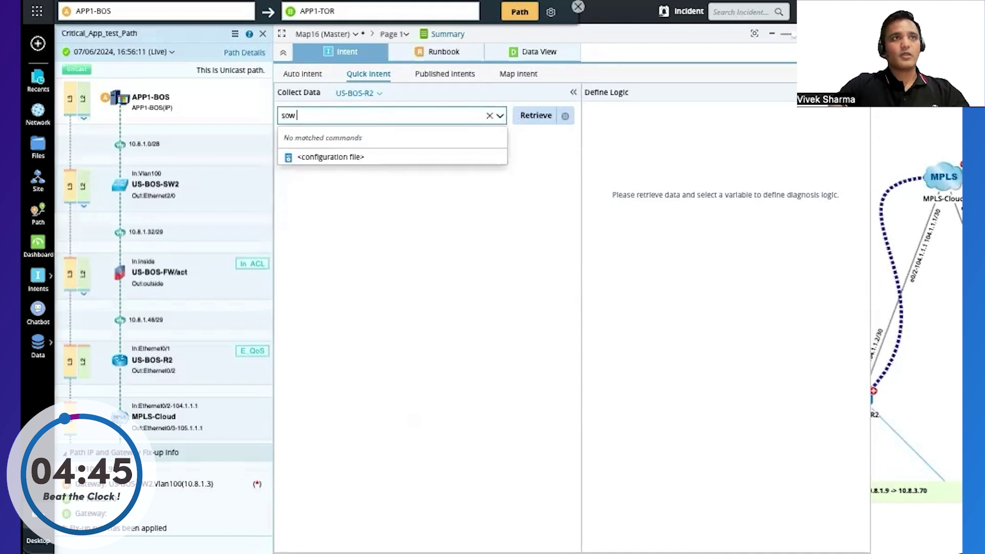
key("BackSpace")
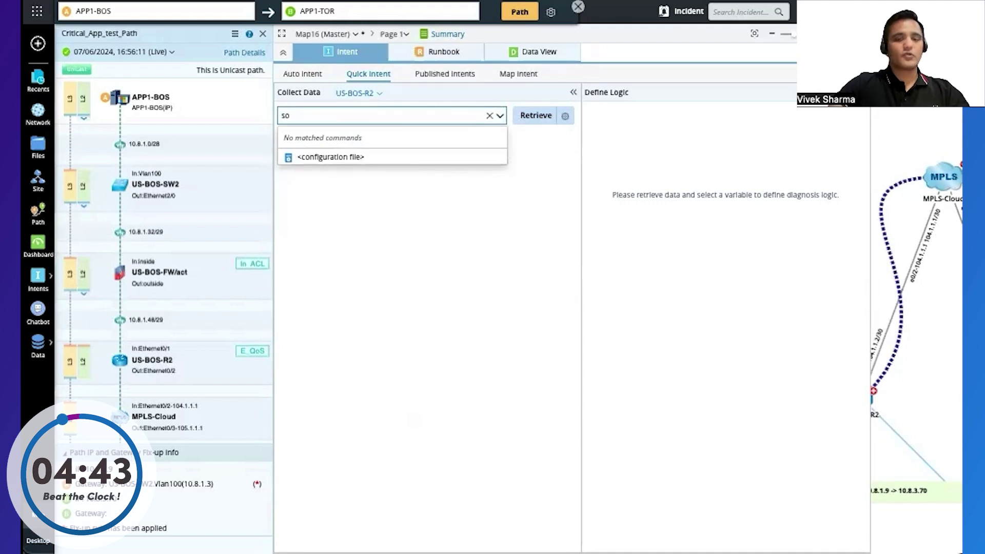
key("BackSpace")
type("how interface ethe")
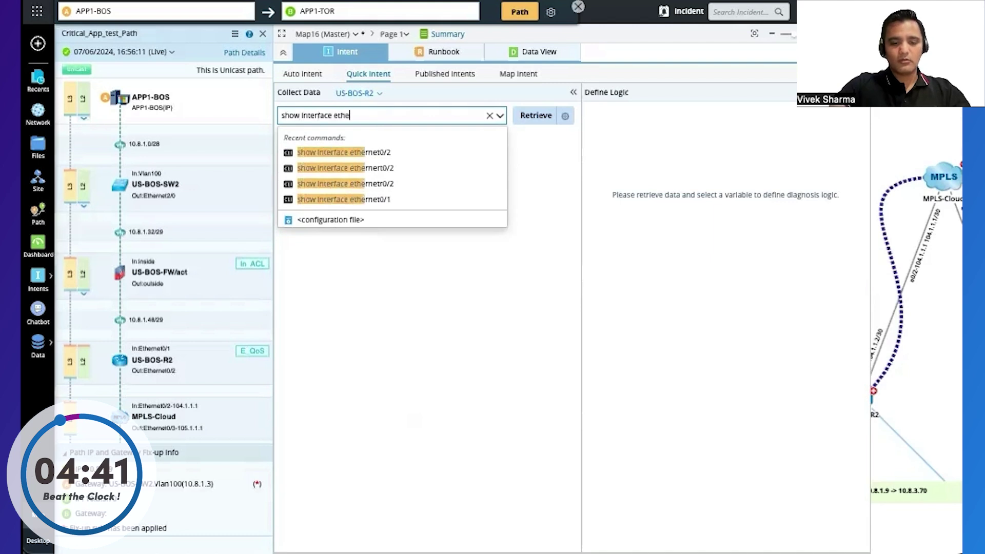
type("rnet0/2")
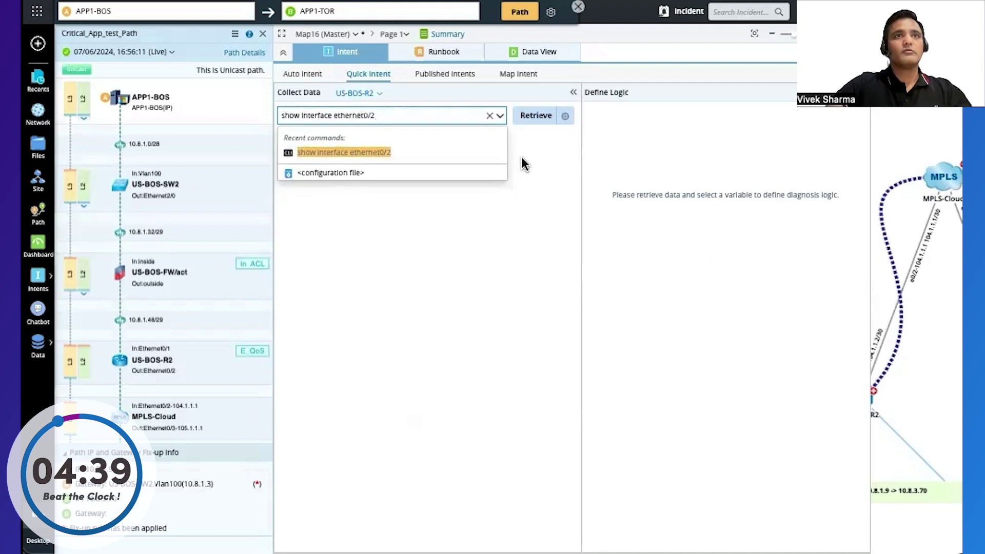
key("Return")
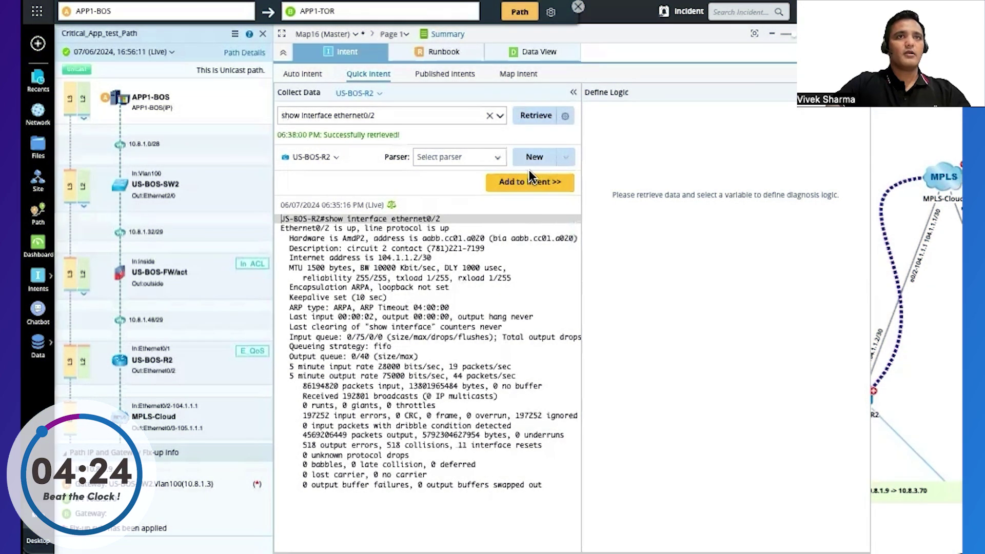
Build a new parser capturing Ethernet0/2 and both 1/255 load values as a multi-line table.
left_click(532, 157)
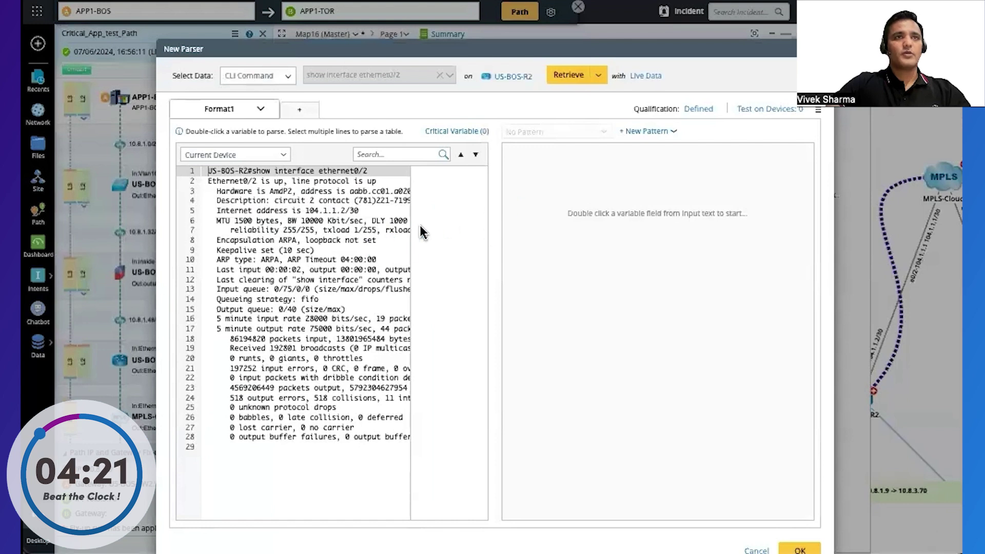
left_click_drag(408, 229, 460, 229)
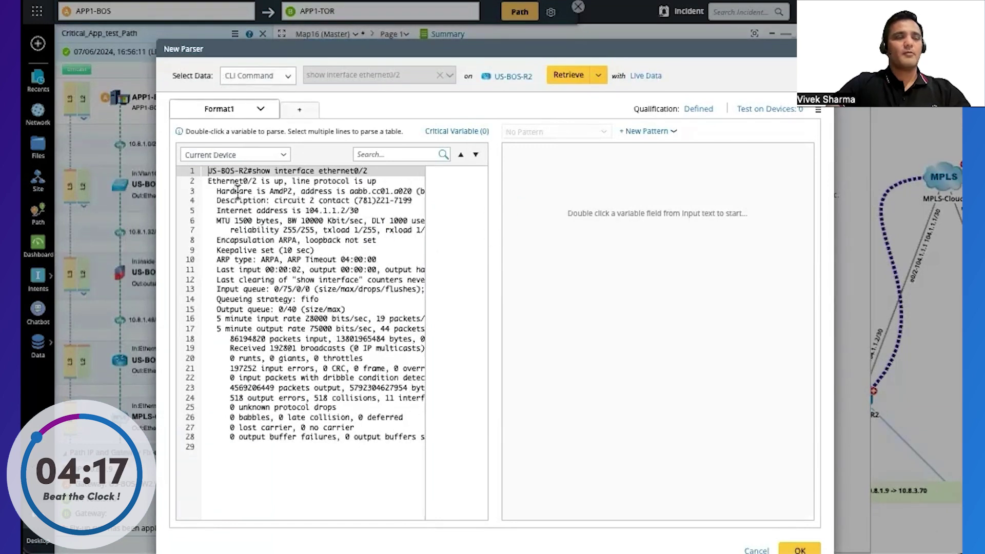
double_click(221, 181)
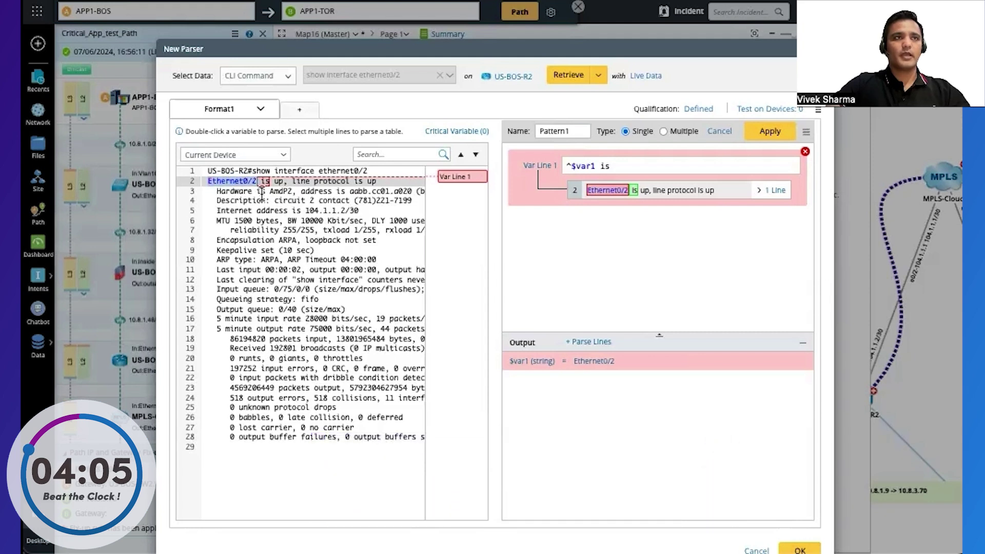
scroll(319, 232, "right", 2)
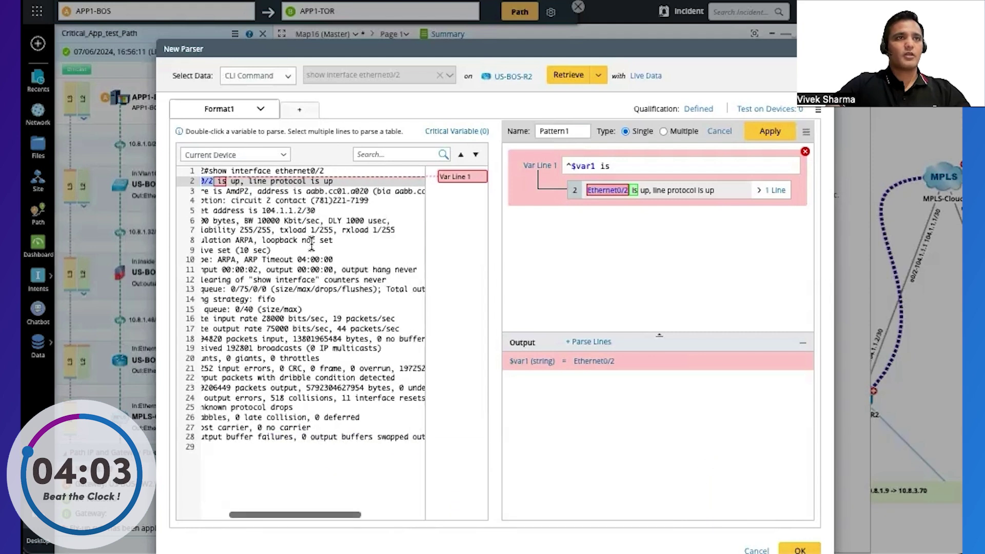
double_click(320, 231)
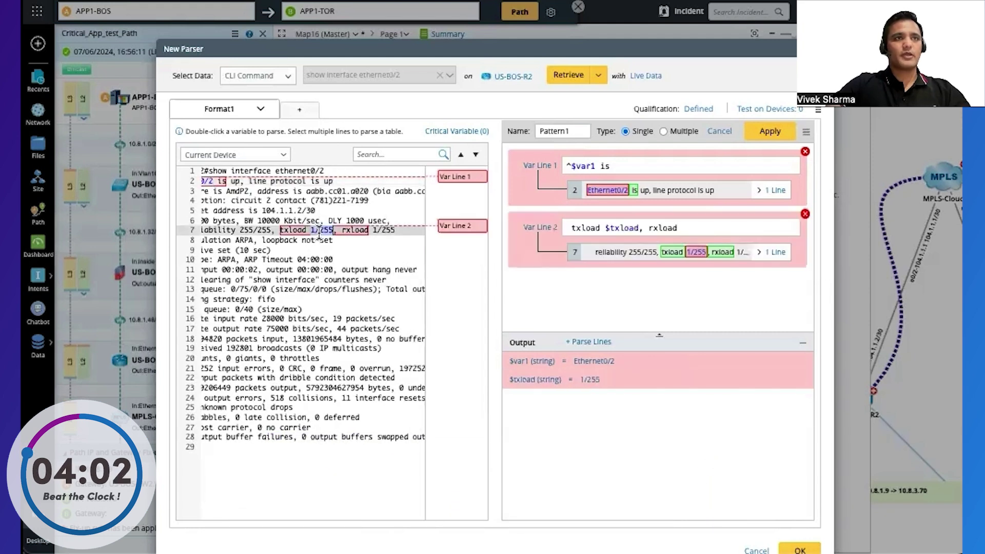
double_click(385, 230)
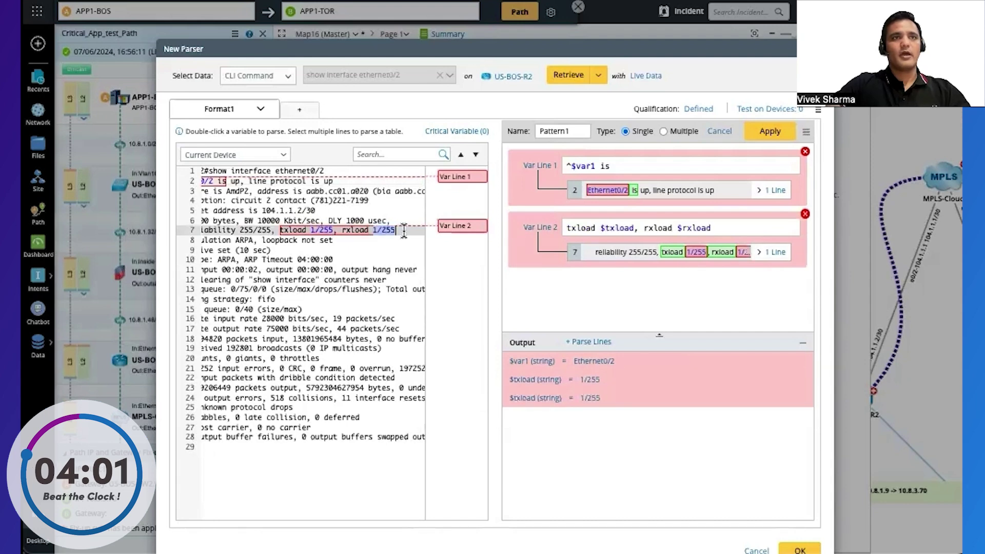
left_click(663, 132)
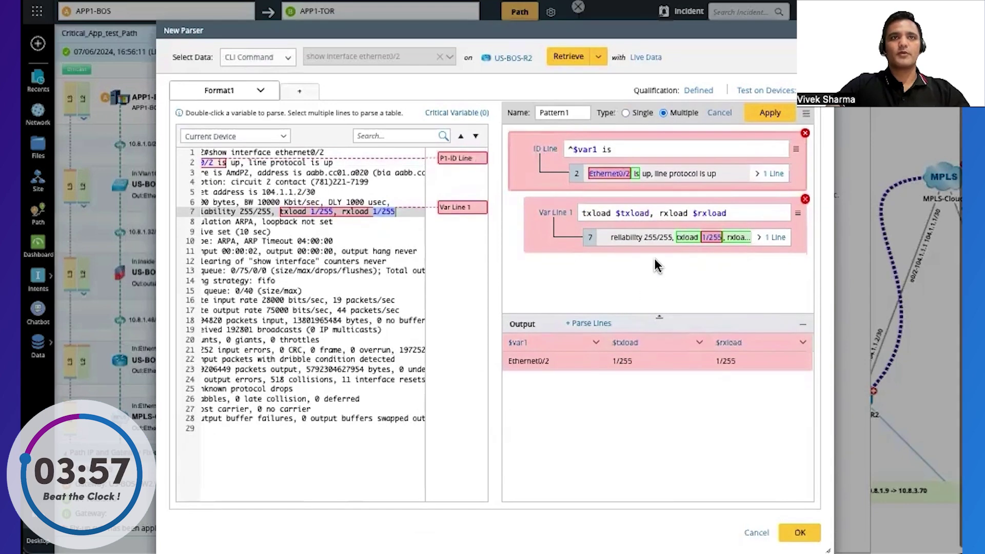
Edit the pattern line to txload $int:txload/255, rxload $int:rxload/255.
left_click(651, 213)
type("/255")
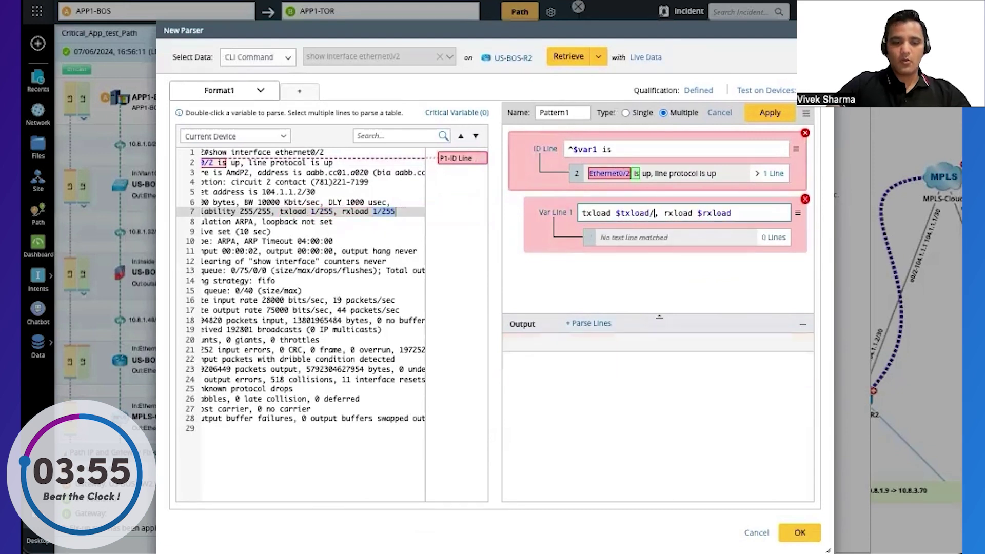
left_click(765, 211)
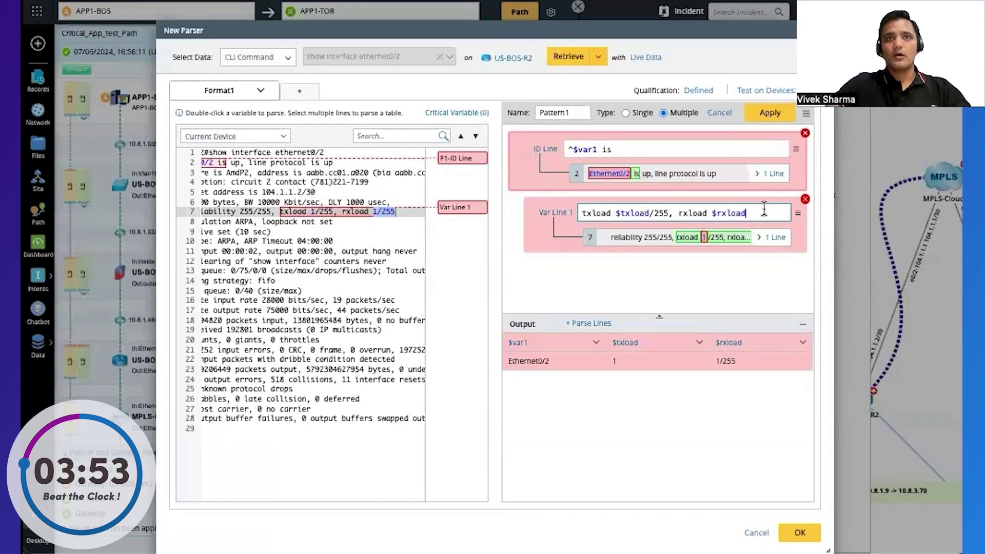
type("/")
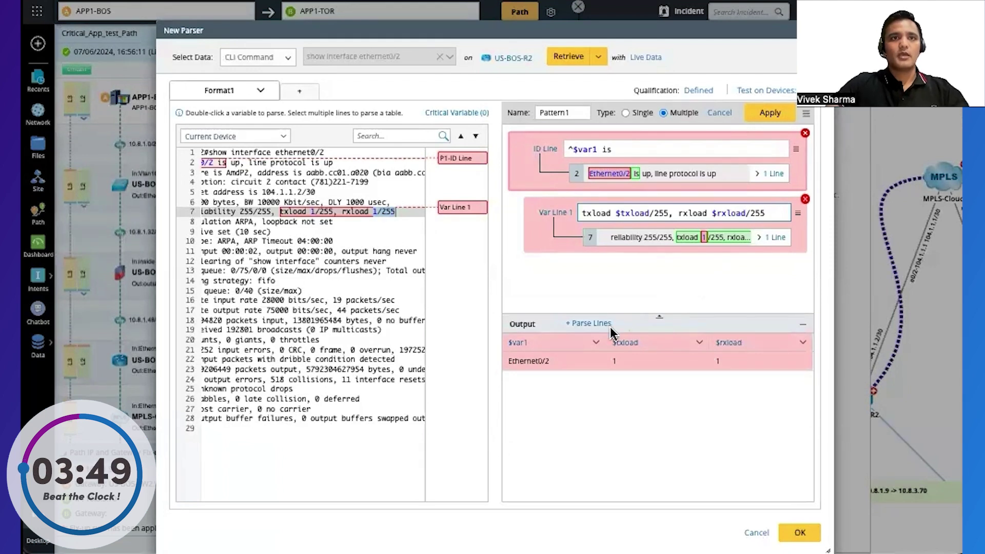
Rename $var1 to Intf and save the parser as IntfLoadParser.
left_click(518, 346)
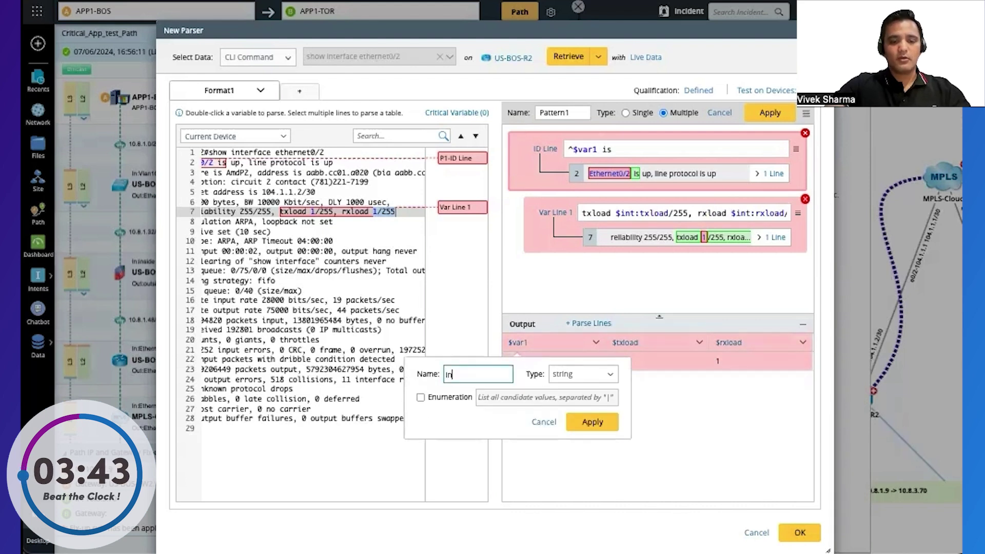
type("Intf")
left_click(602, 427)
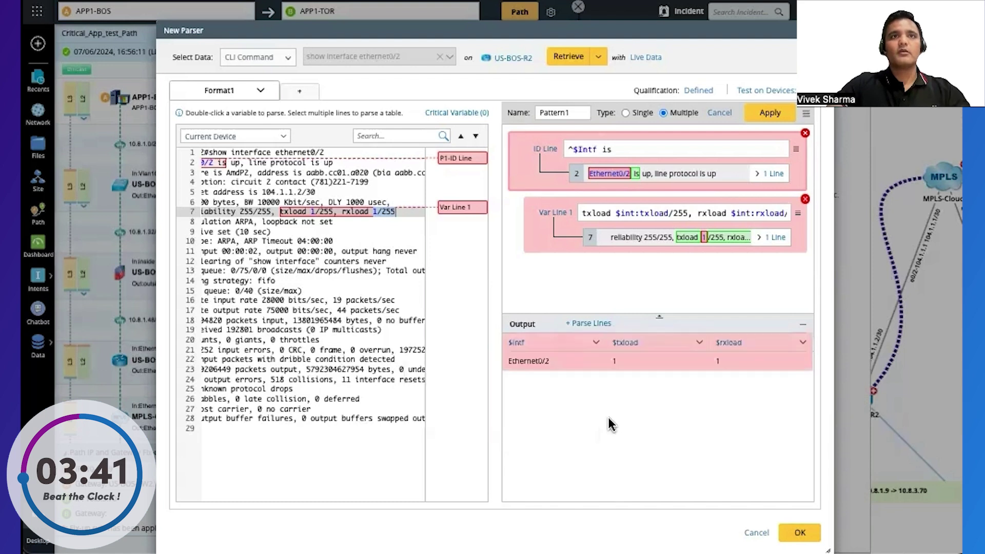
double_click(572, 113)
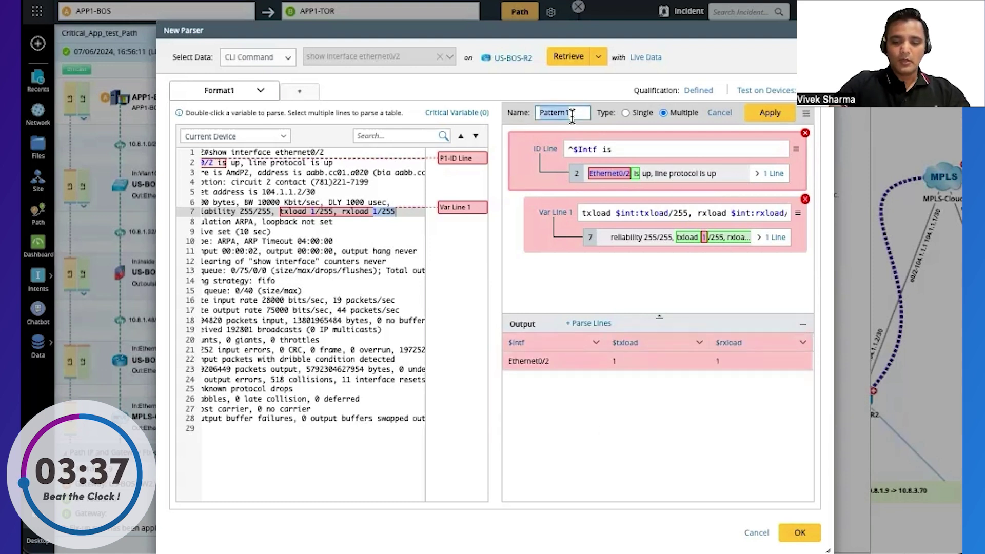
type("IntfLoad")
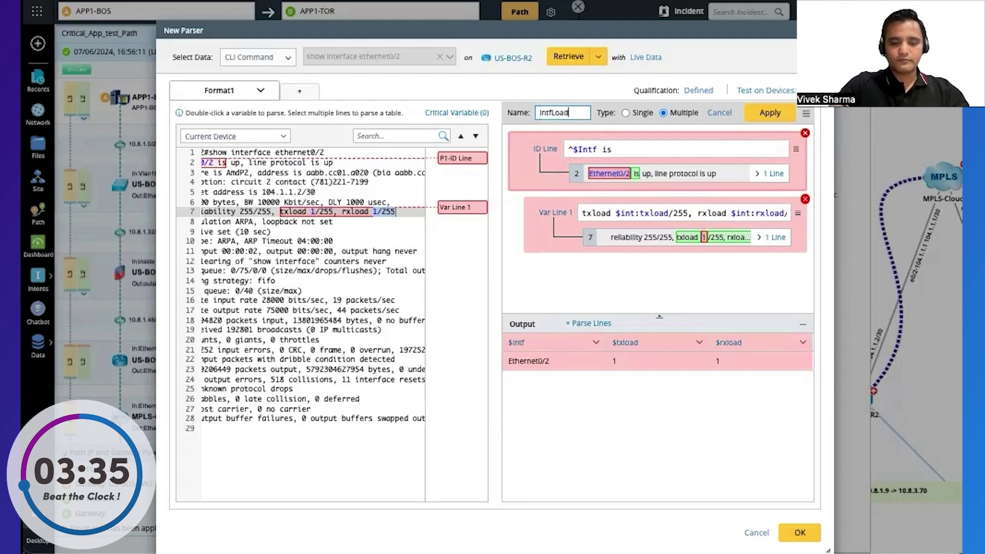
type("Parser")
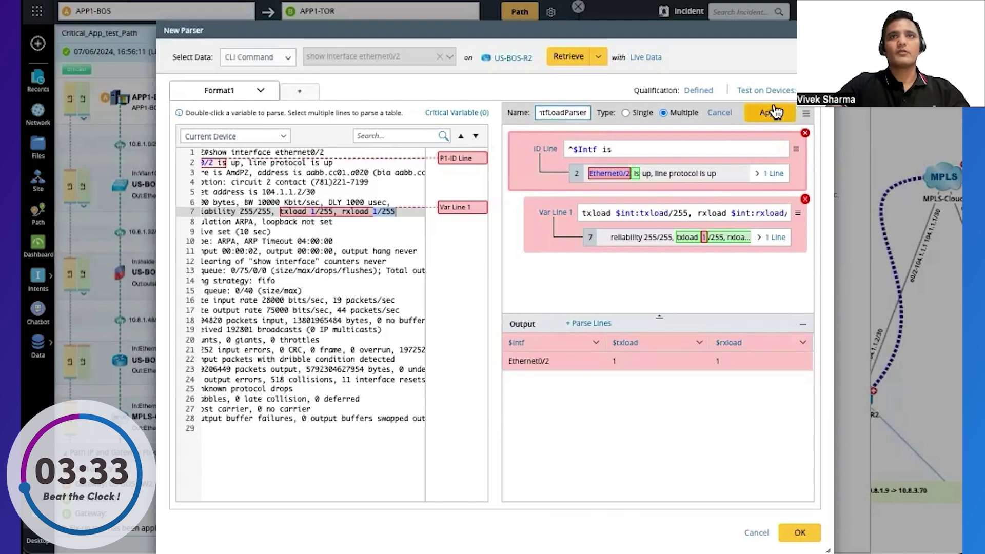
left_click(772, 113)
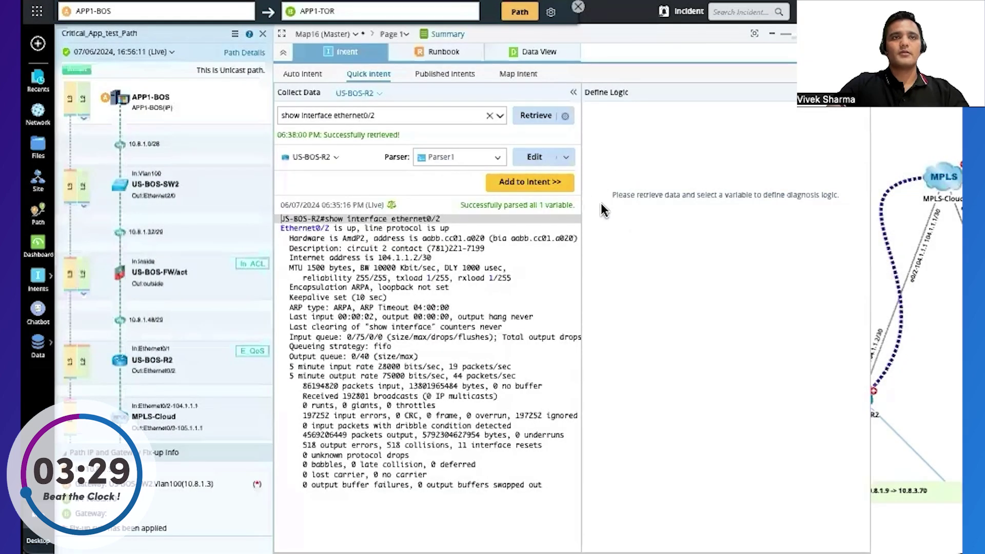
Add the parsed output to the intent and name the diagnosis AppLoadChkAutomation1.
left_click(531, 182)
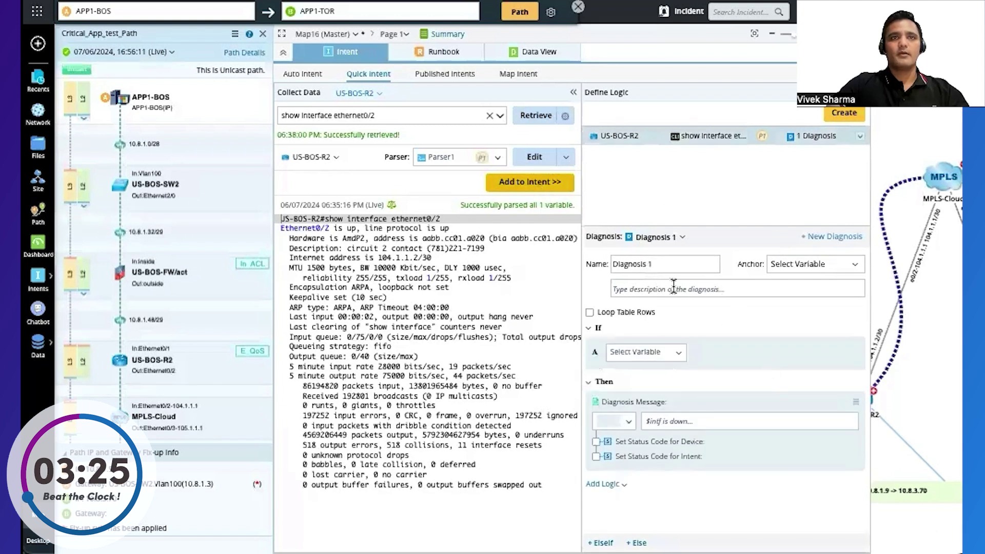
left_click(664, 265)
key("ctrl+a")
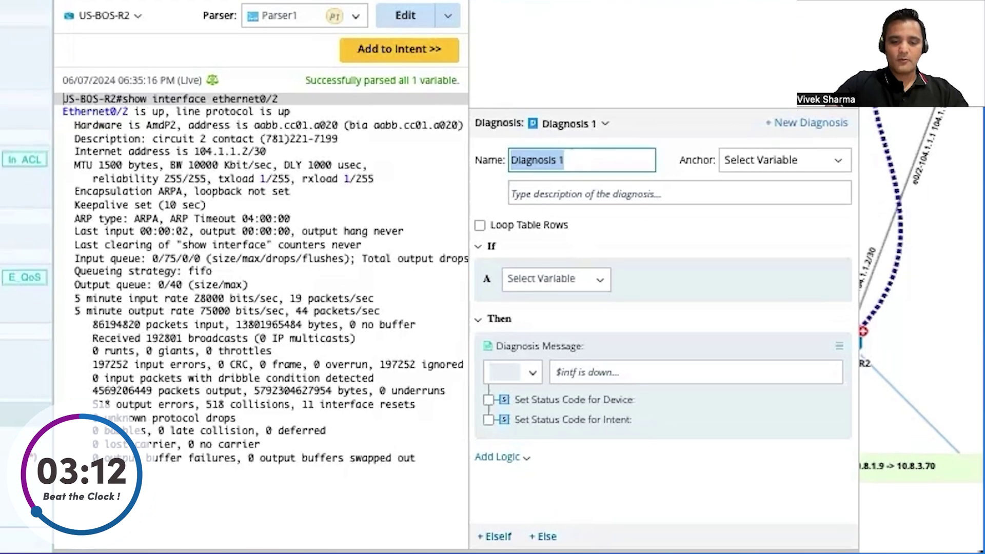
type("N")
key("BackSpace")
type("AppLoadChk")
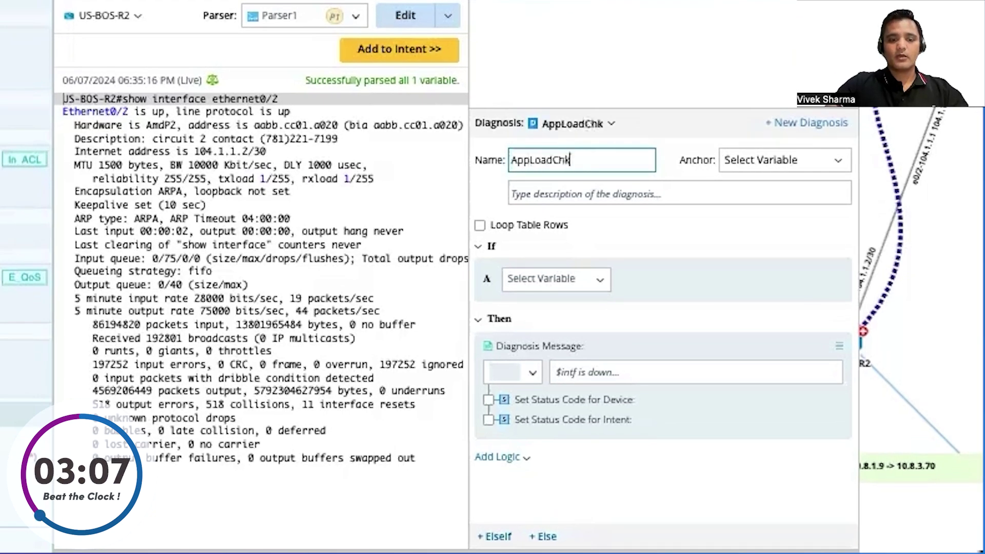
type("A")
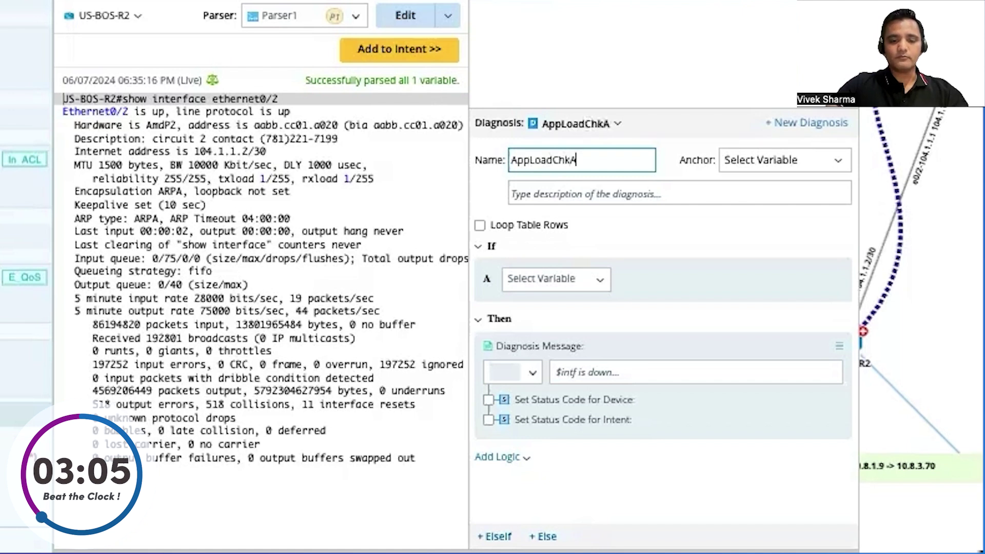
type("utoma")
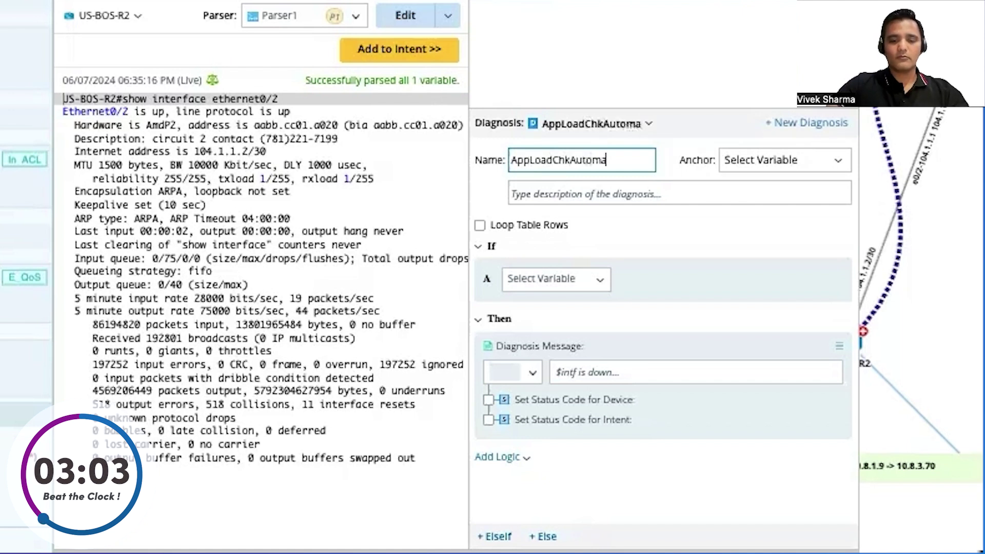
type("tion1")
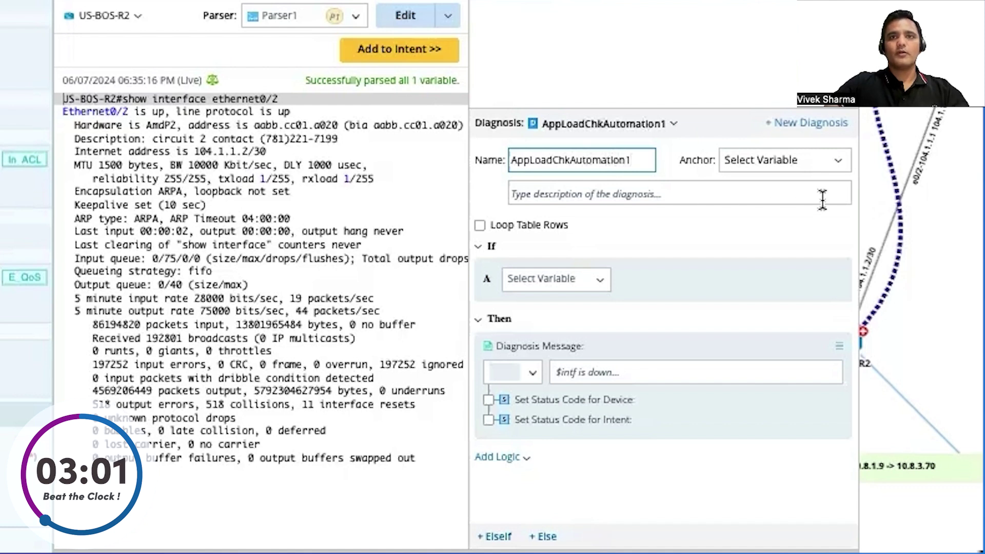
Anchor the diagnosis on IntfLoadParser.$Intf and loop over IntfLoadParser rows keyed by Intf.
left_click(785, 160)
left_click(761, 210)
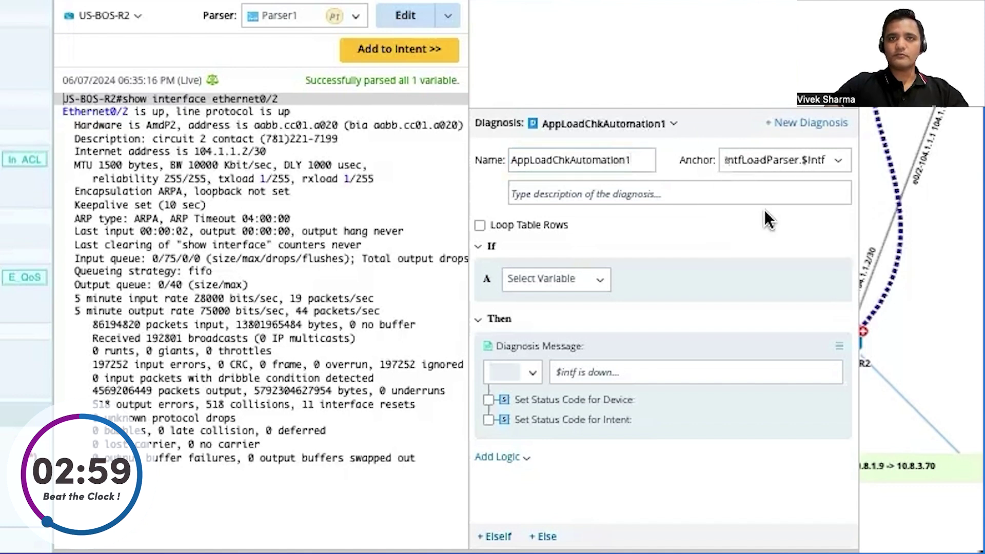
left_click(482, 224)
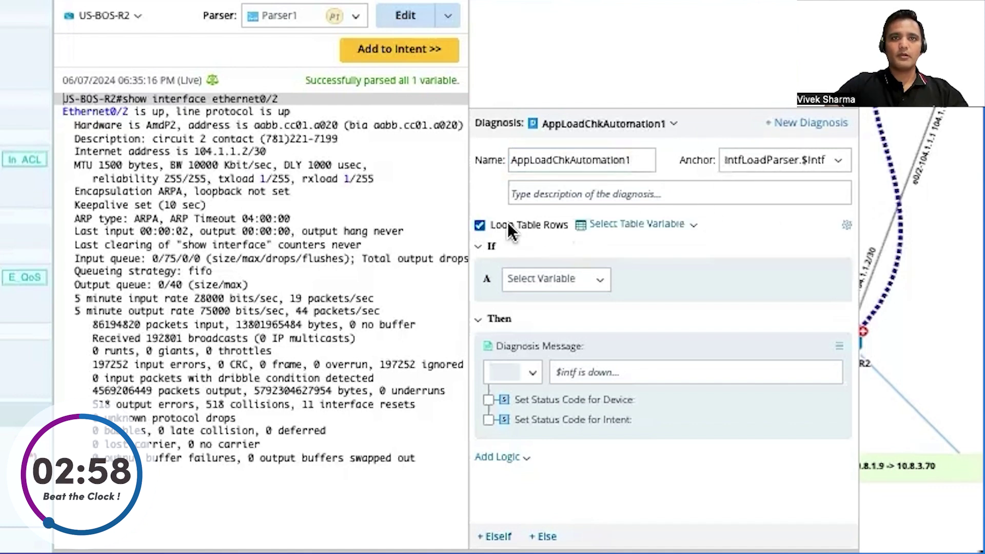
left_click(673, 224)
left_click(663, 266)
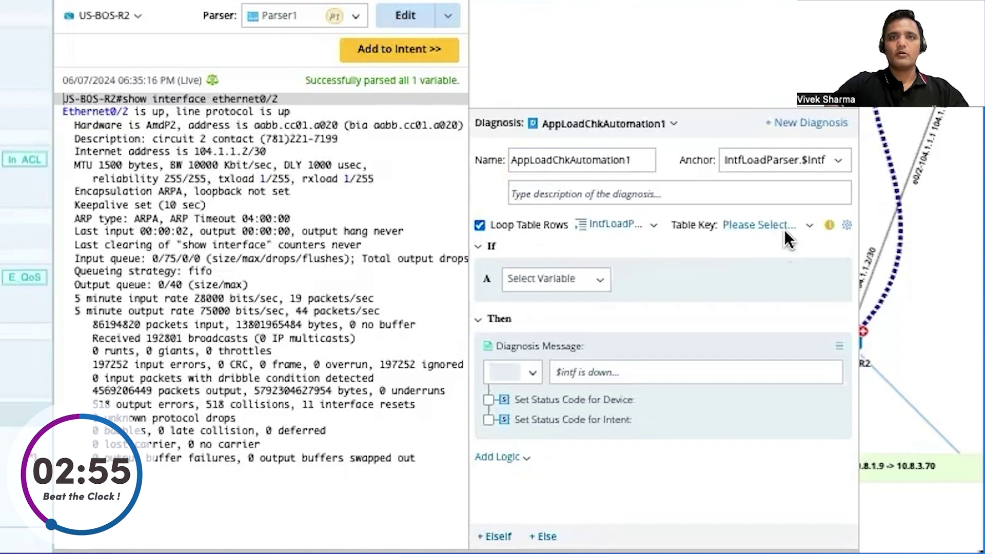
left_click(784, 228)
left_click(756, 256)
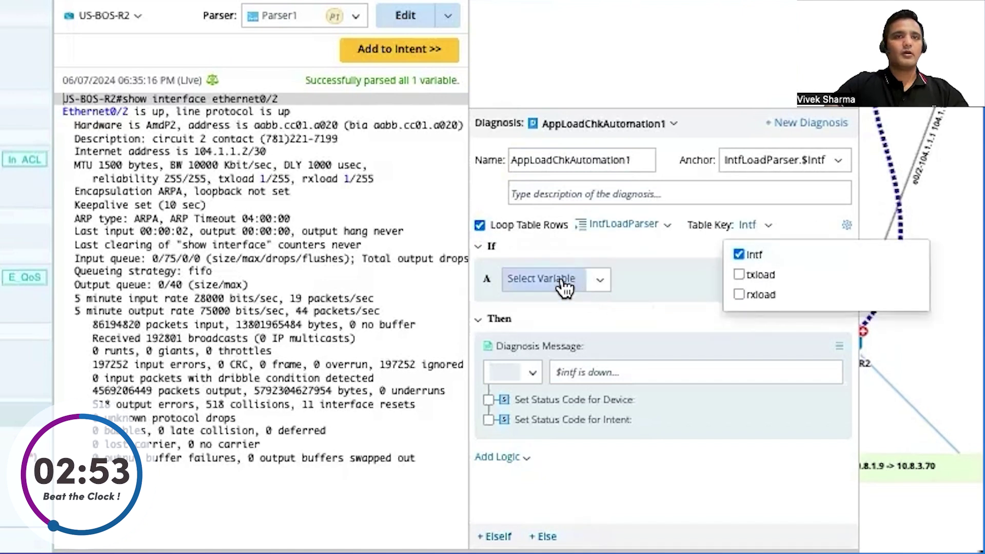
Add conditions testing txload and rxload greater than or equal to 204.
left_click(597, 280)
left_click(581, 348)
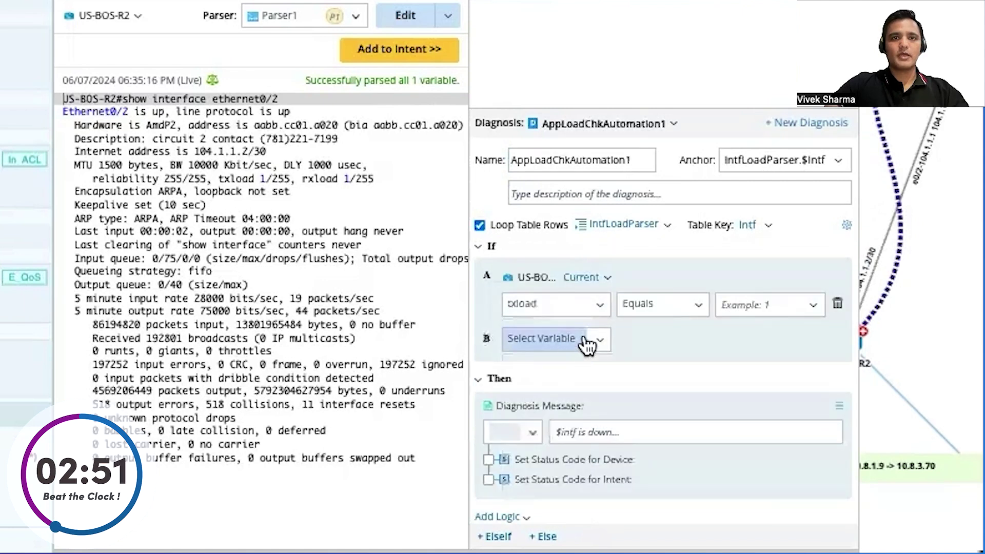
left_click(590, 341)
left_click(580, 429)
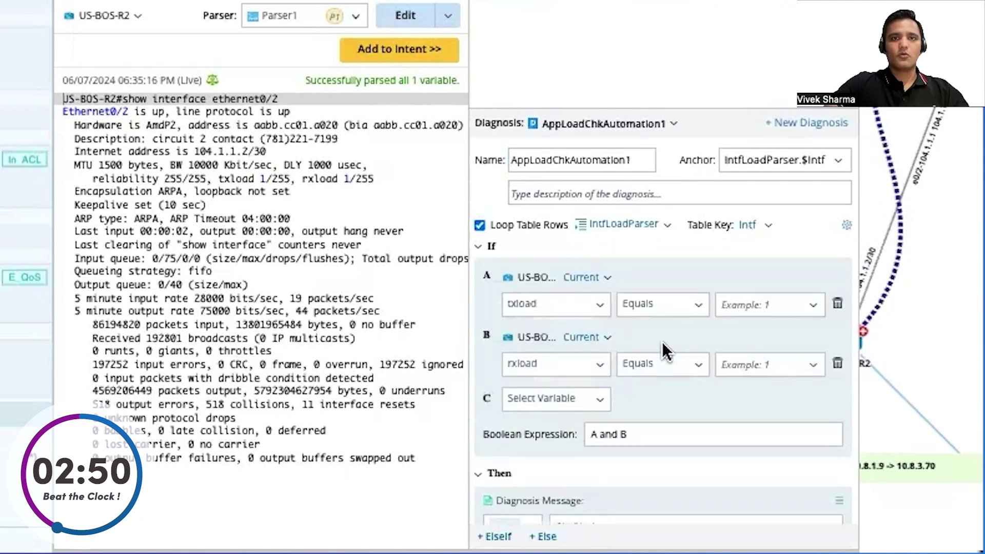
left_click(700, 306)
left_click(700, 306)
left_click(699, 305)
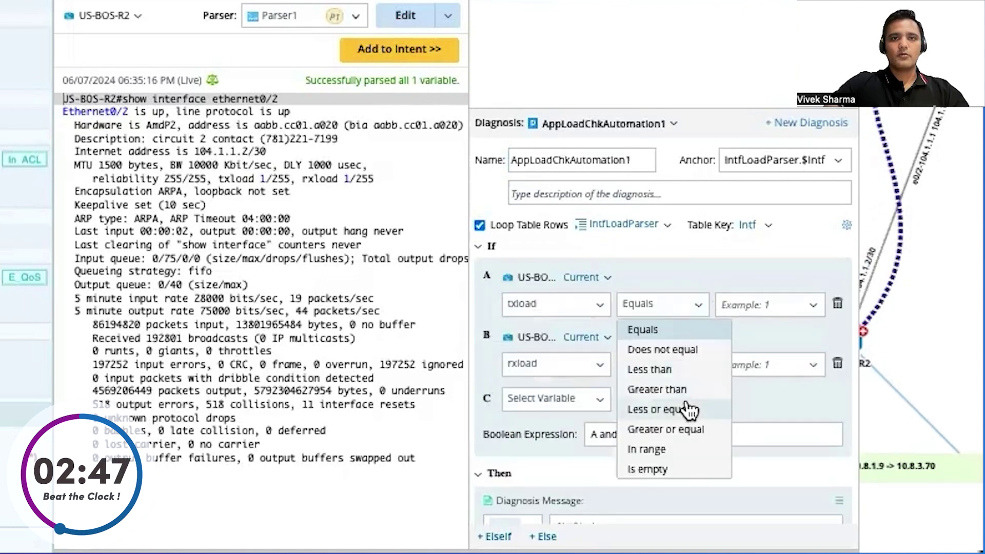
left_click(688, 430)
left_click(699, 373)
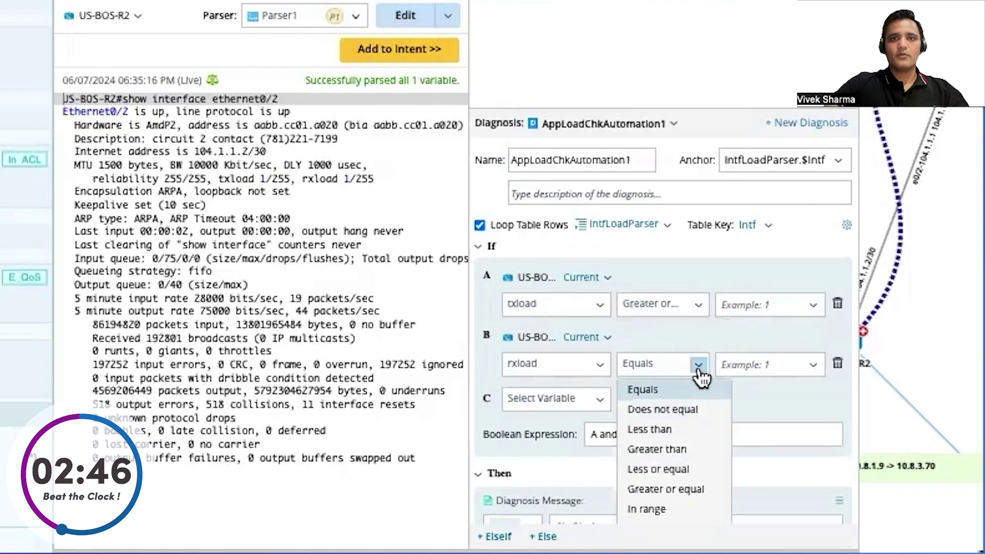
left_click(688, 490)
type("20")
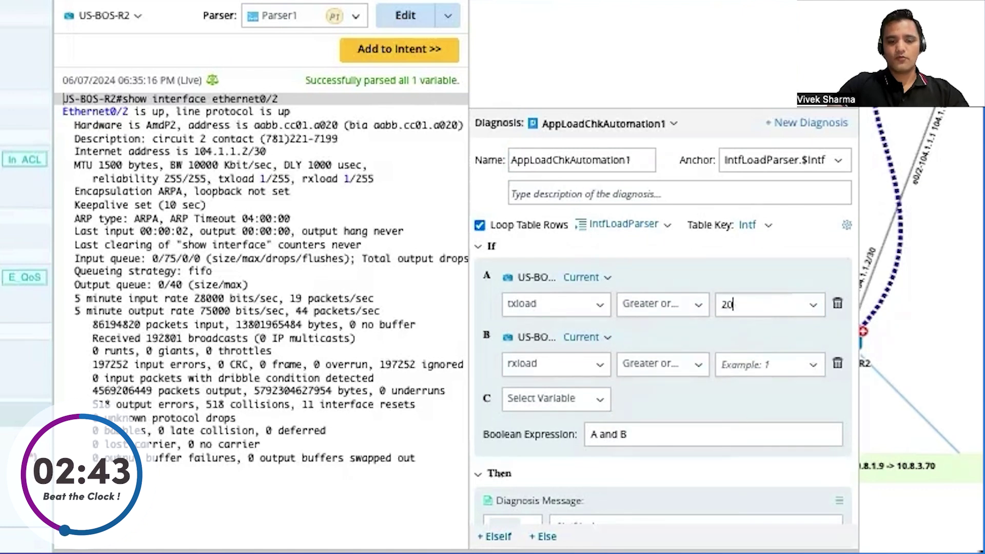
type("204")
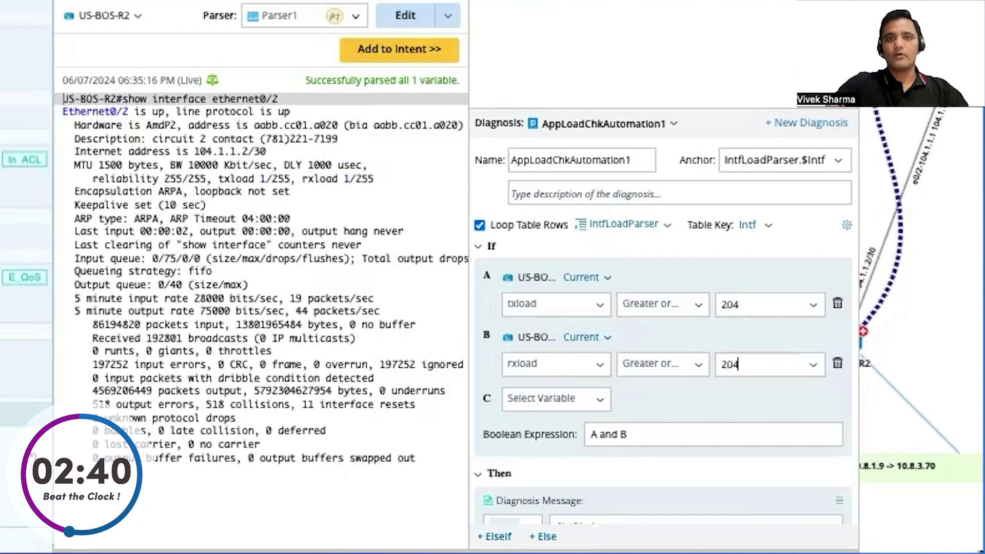
scroll(690, 373, "down", 2)
Join conditions A and B with OR and make the diagnosis message pink.
left_click(608, 337)
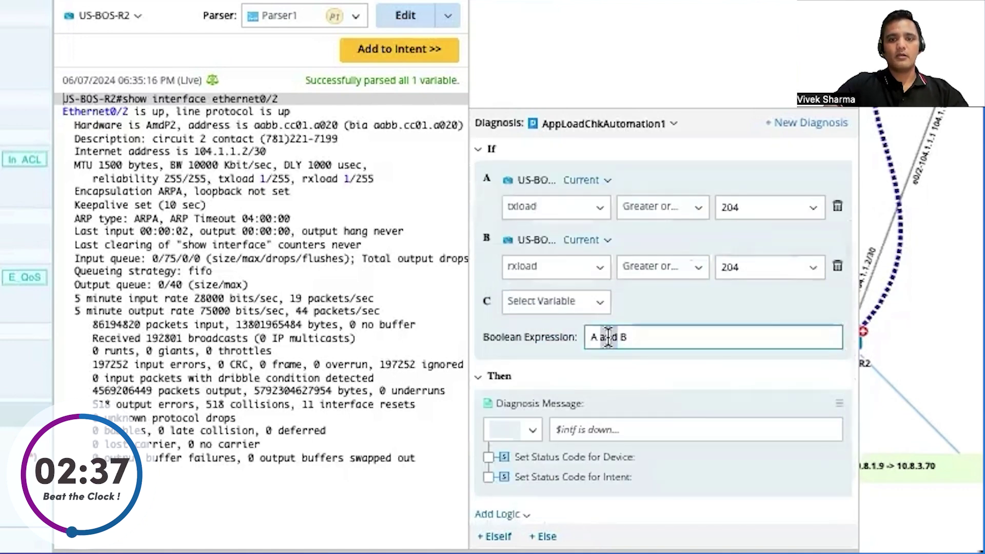
type("OR")
left_click(508, 438)
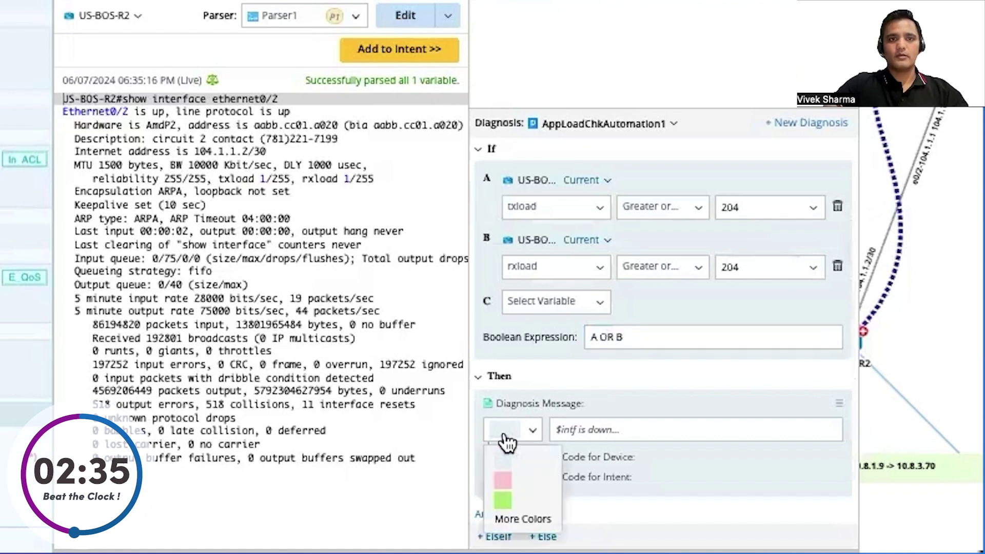
left_click(503, 480)
Begin the message with the device name variable and the Intf variable.
left_click(593, 431)
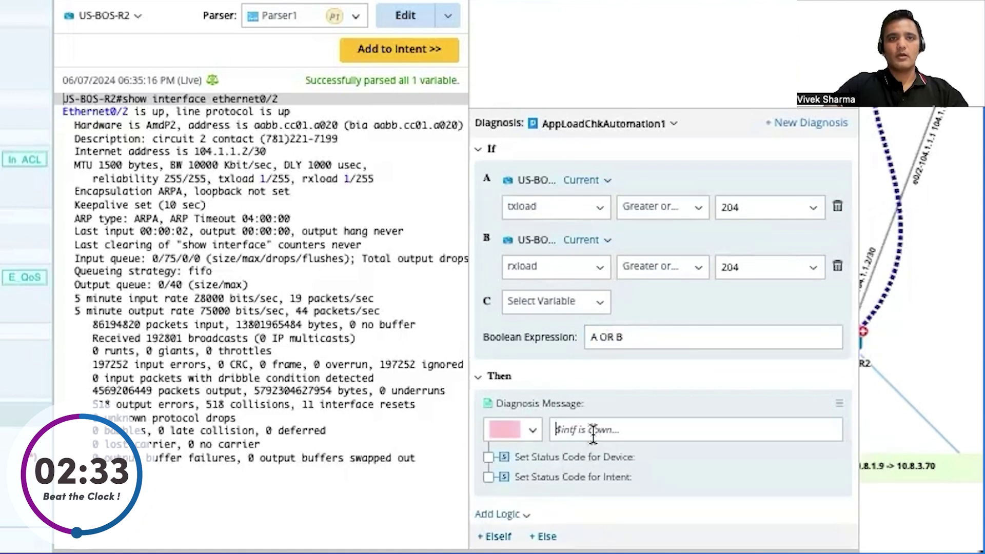
type("C")
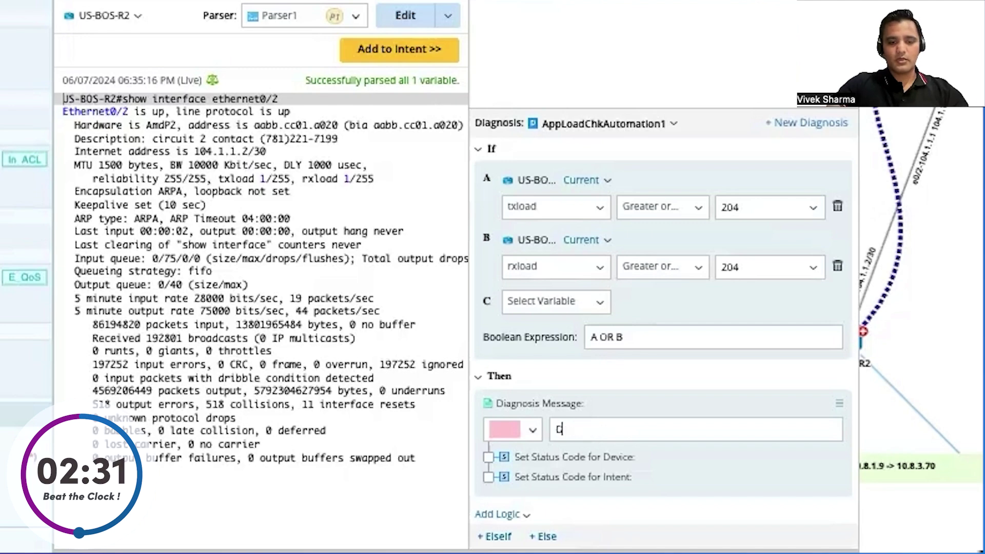
type("evice")
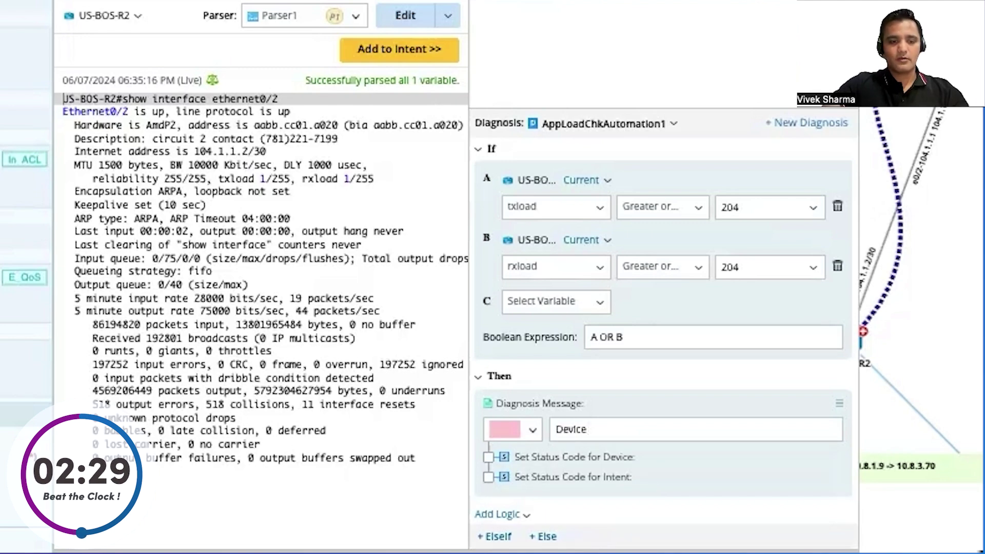
type(" $")
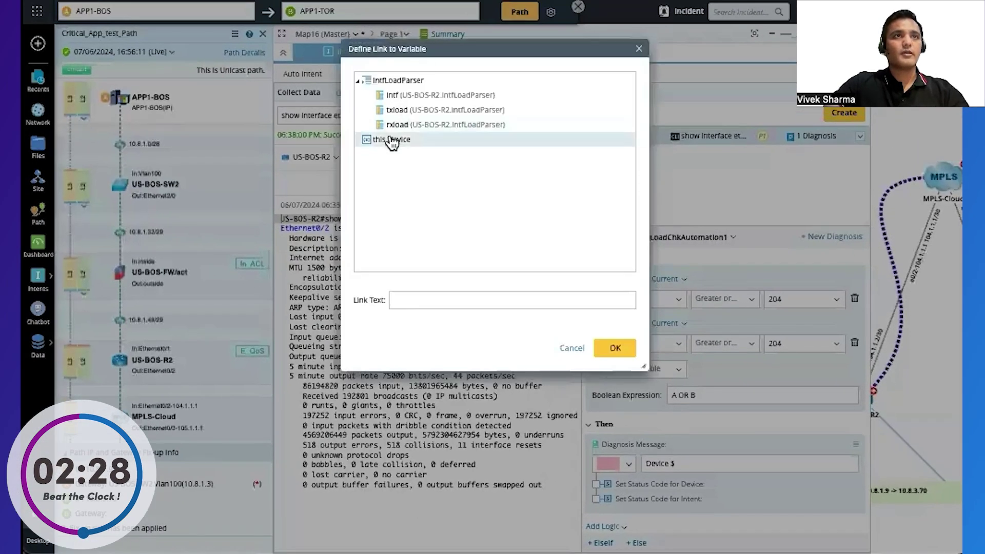
double_click(391, 141)
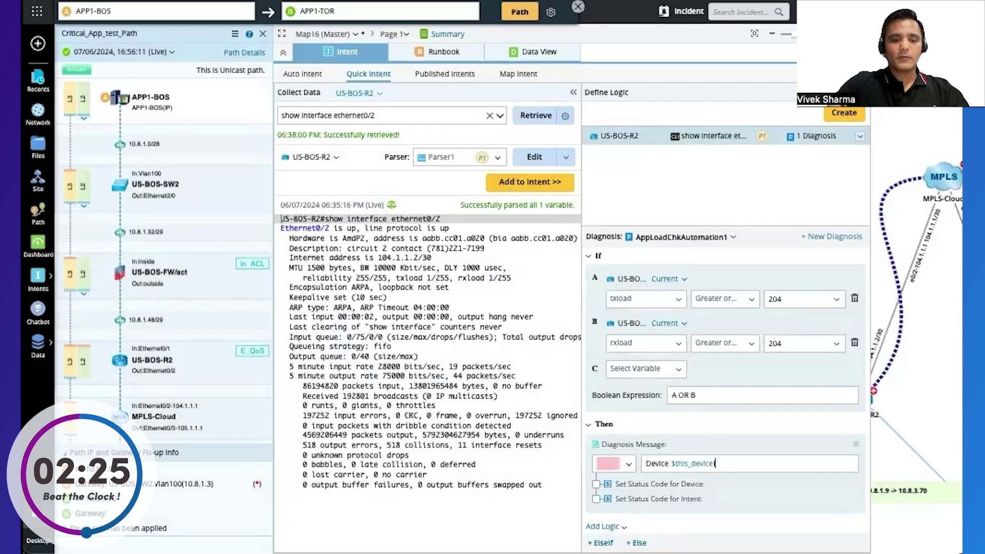
type("Intf")
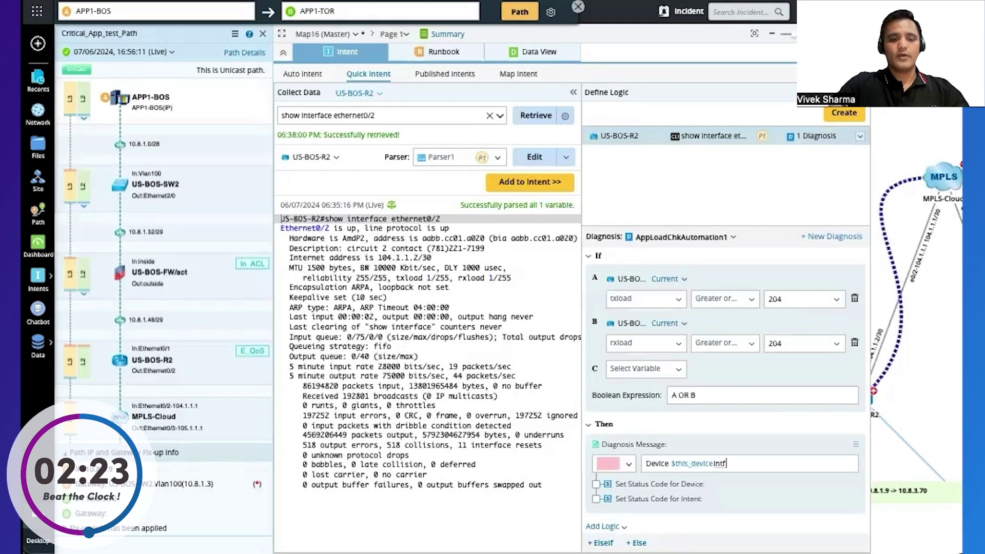
type(" $")
double_click(401, 85)
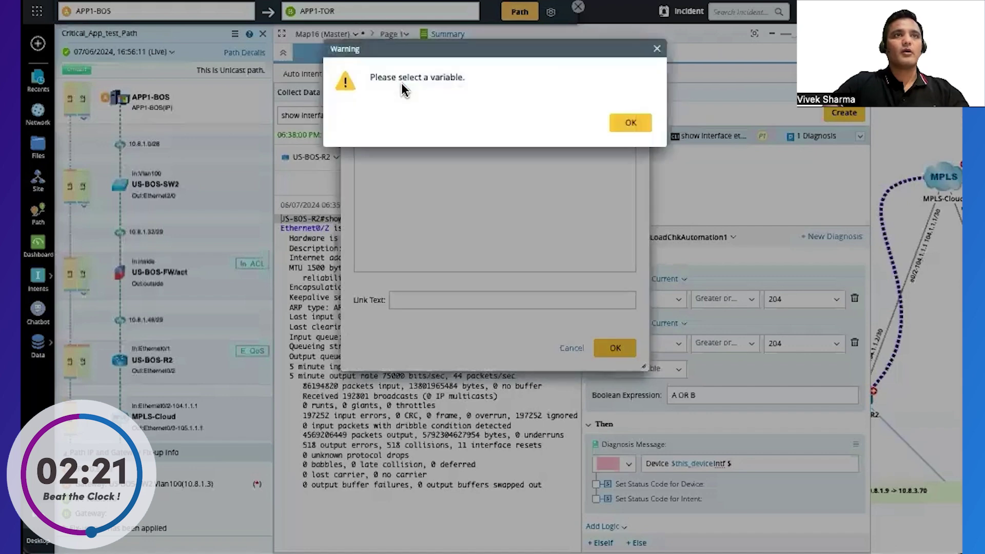
left_click(613, 123)
left_click(424, 95)
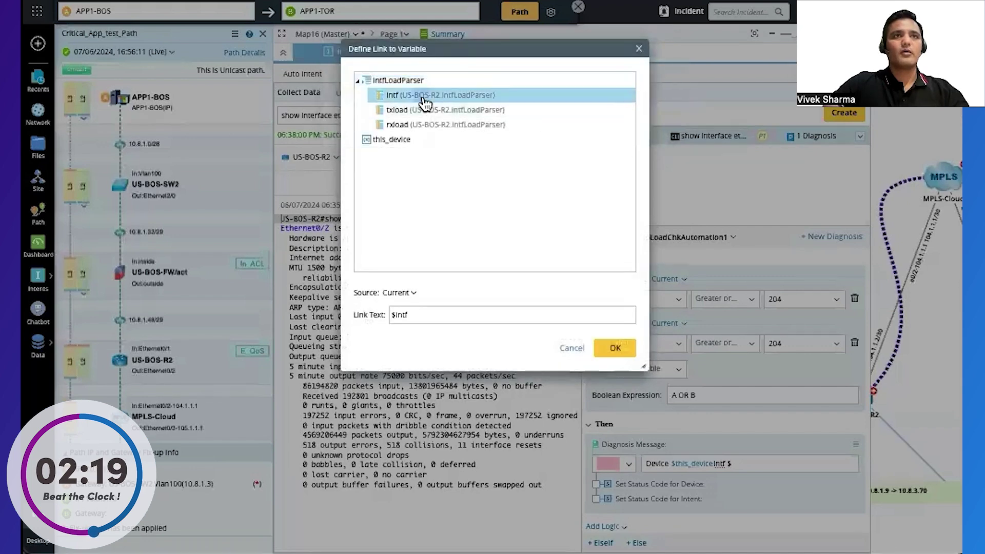
double_click(424, 97)
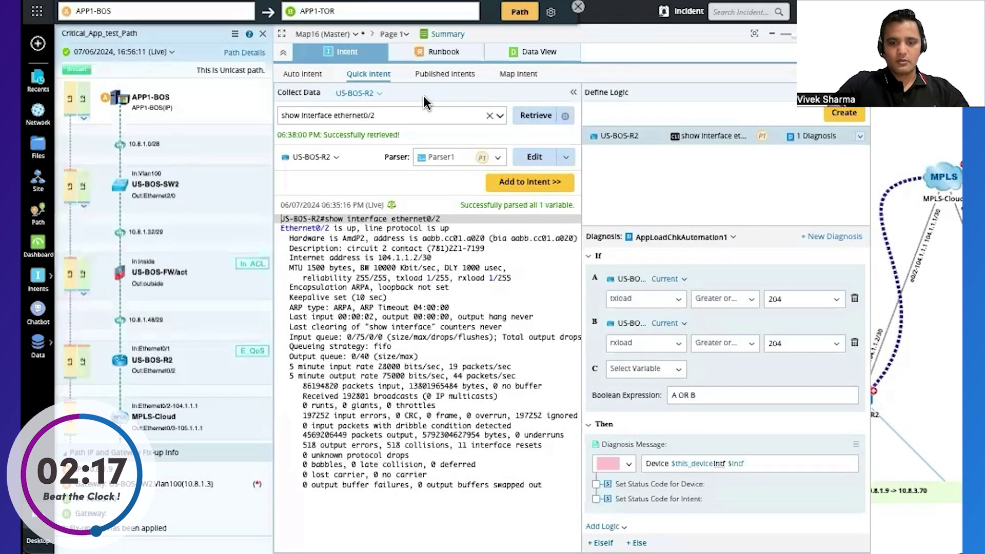
Finish the message with 'Load has crossed Threshold. TX_Load= $txload, Rx_Load = $rxload' and flag the device status.
type("Load has")
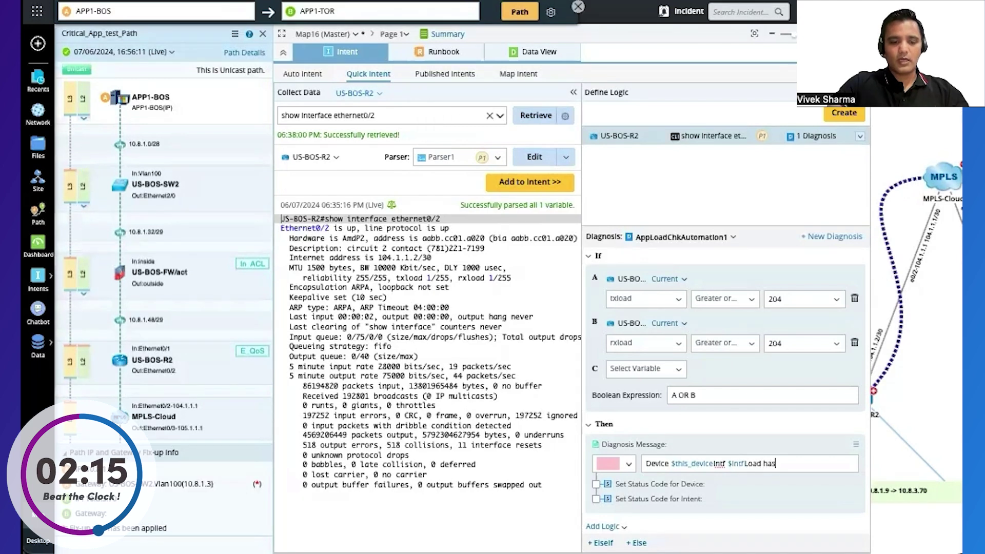
type(" crcssed ")
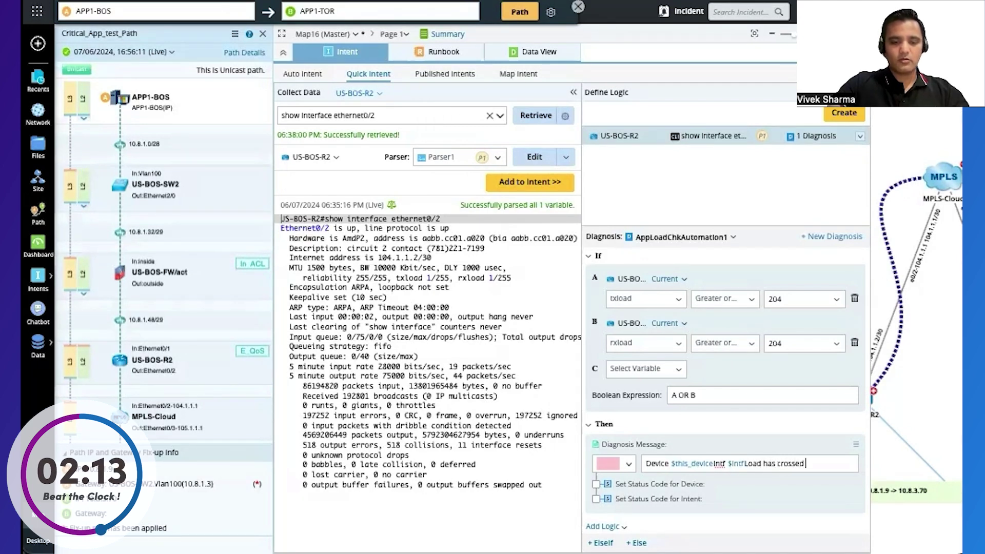
type("Threshol")
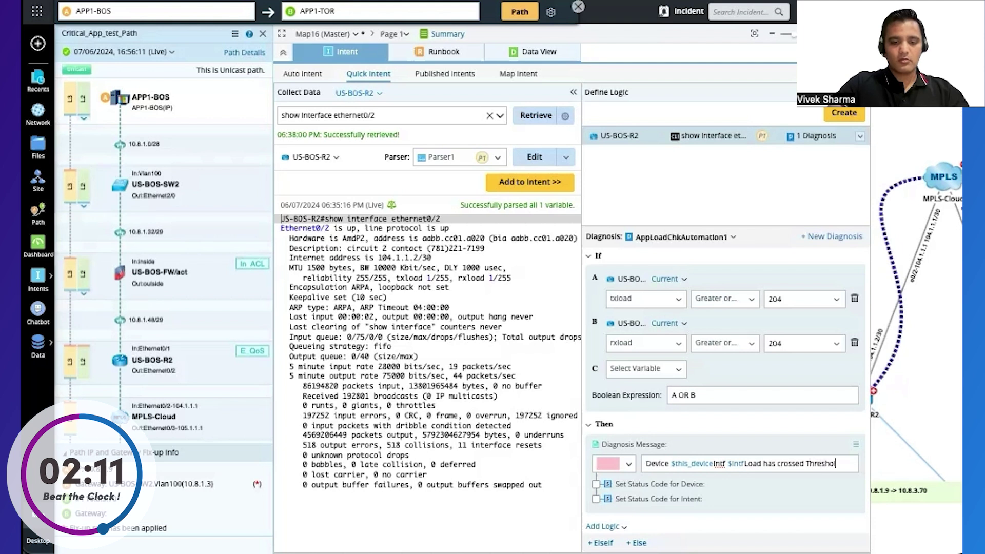
type("d.")
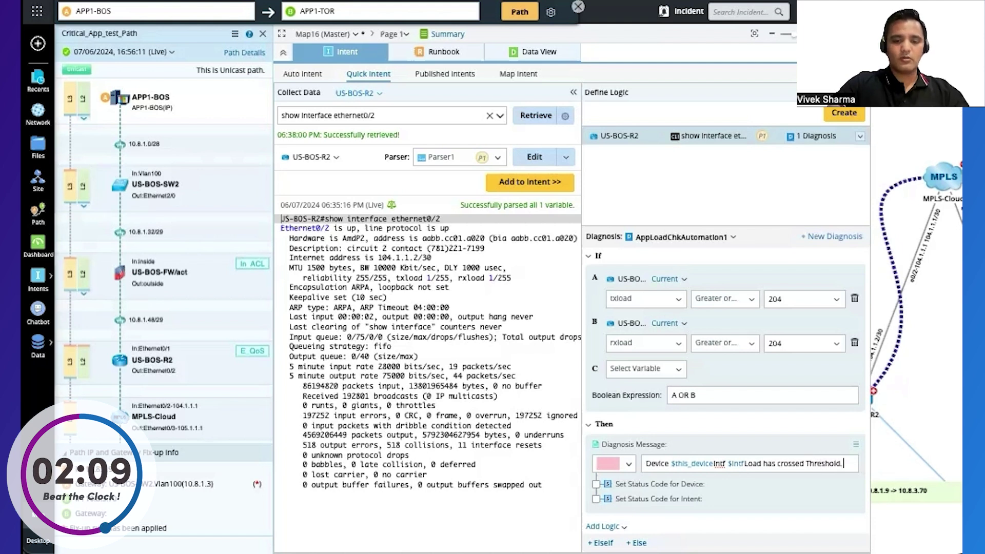
type(" TX_Load")
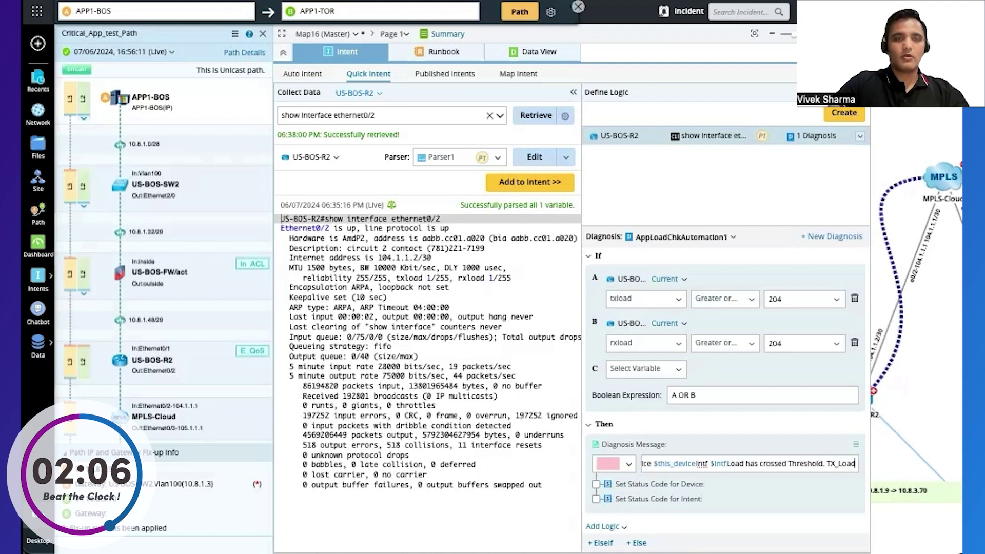
type("= $")
double_click(410, 113)
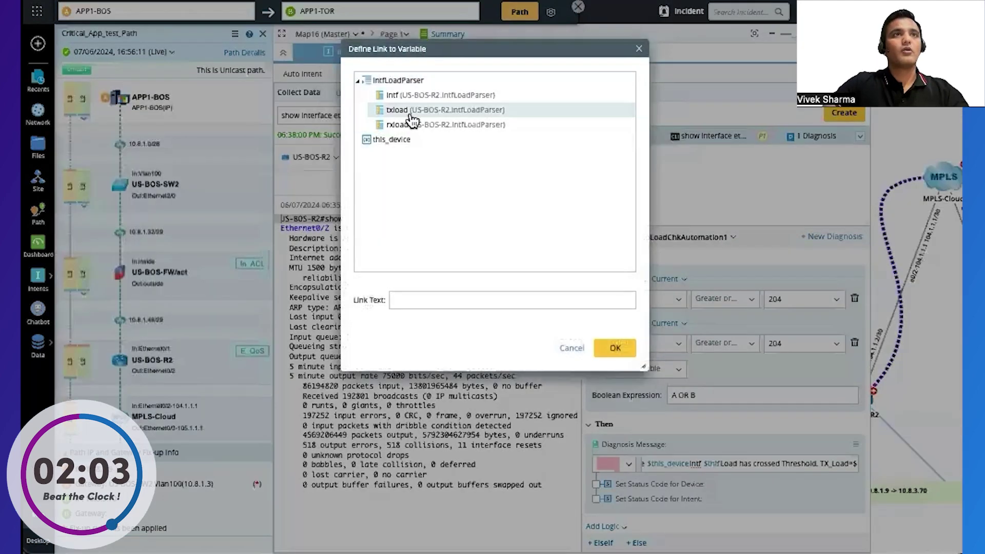
type(",")
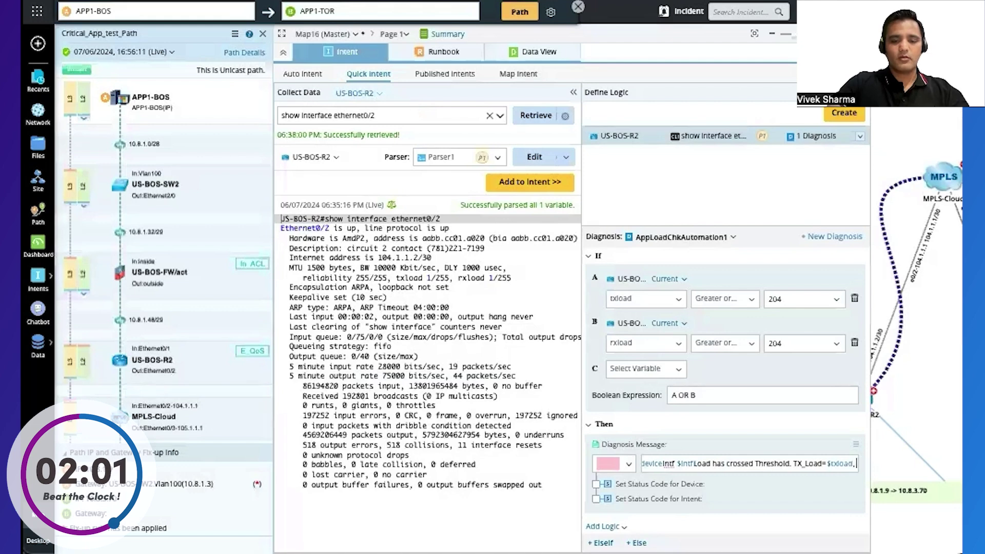
type(" Rx_Load")
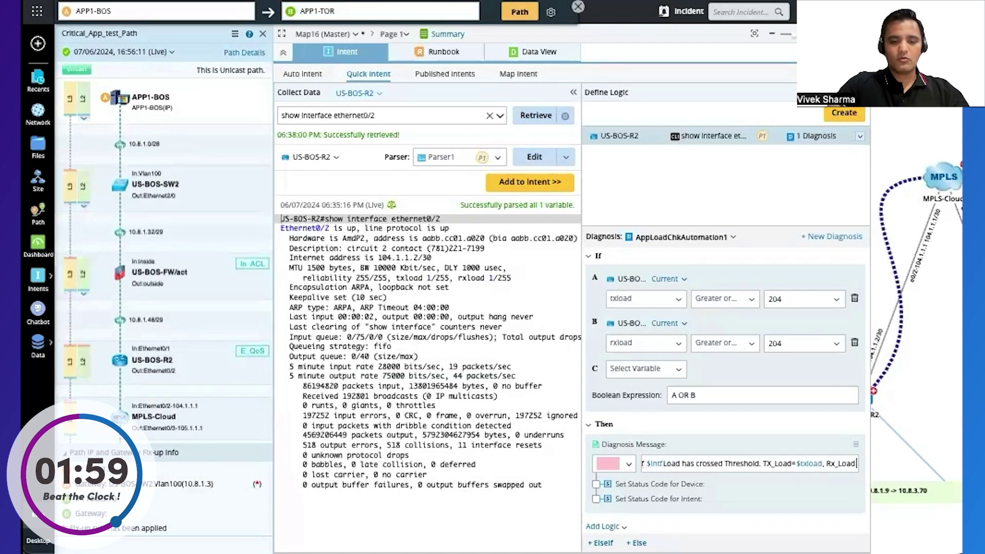
type(" = $")
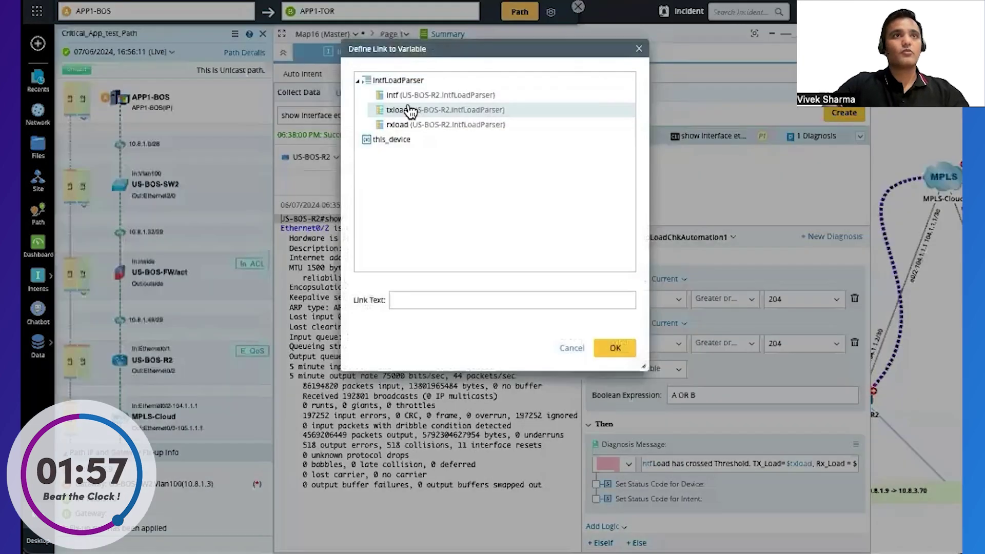
double_click(420, 128)
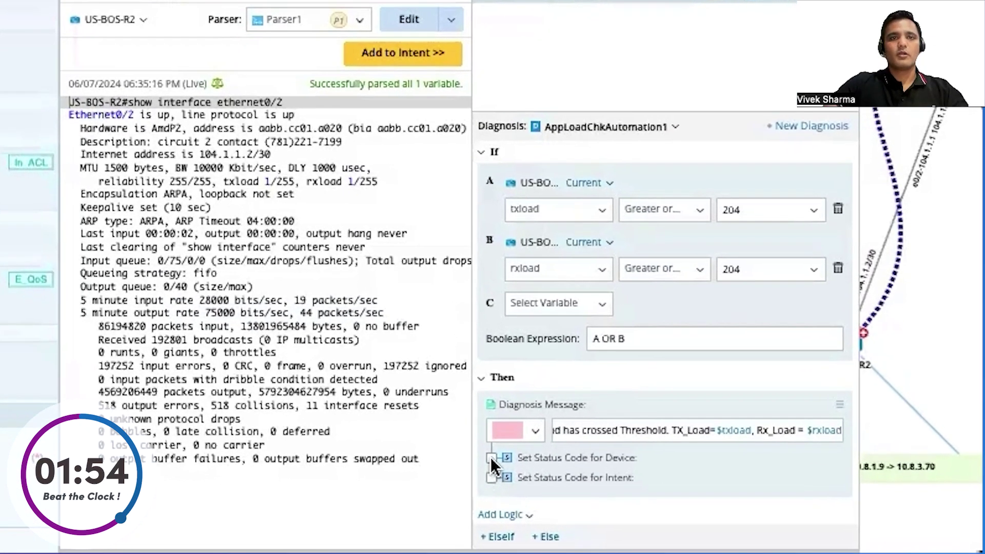
left_click(535, 468)
Set the intent status code and add an ElseIf branch testing txload (A) and rxload (B).
left_click(535, 516)
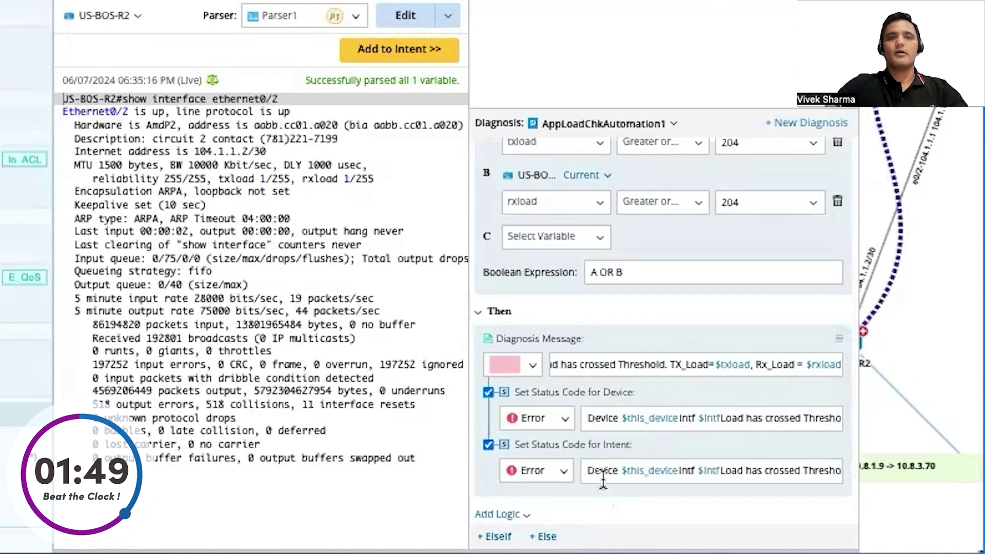
left_click(496, 537)
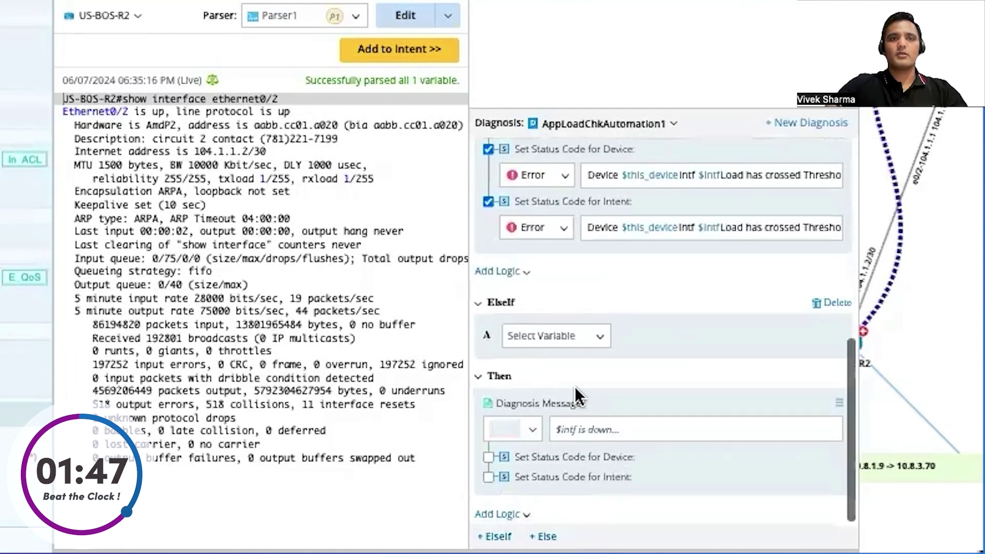
left_click(603, 341)
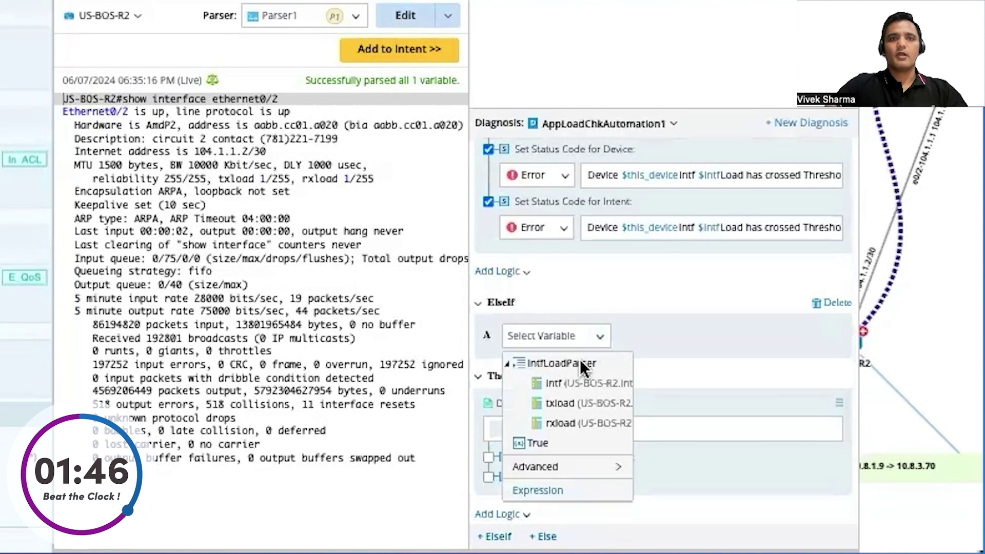
left_click(574, 403)
left_click(604, 395)
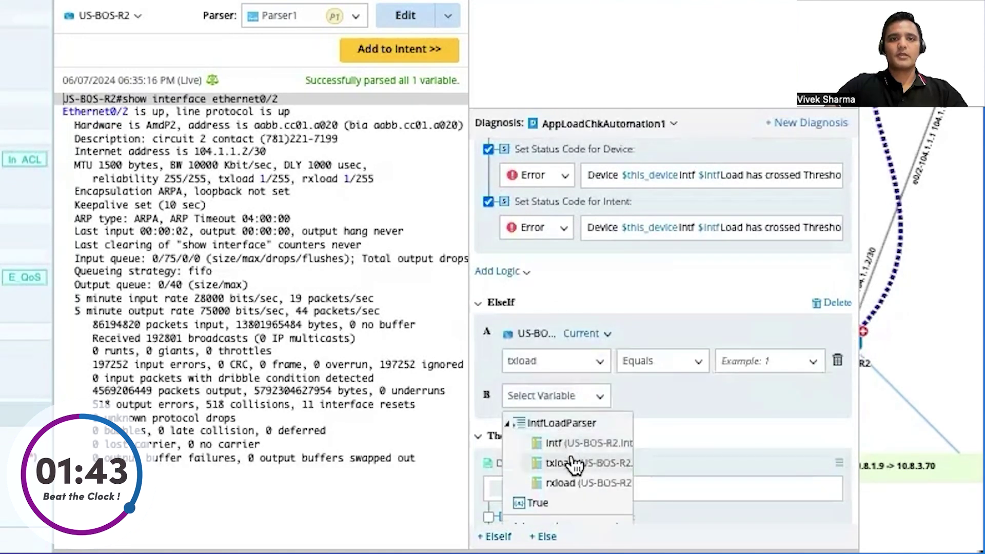
left_click(574, 482)
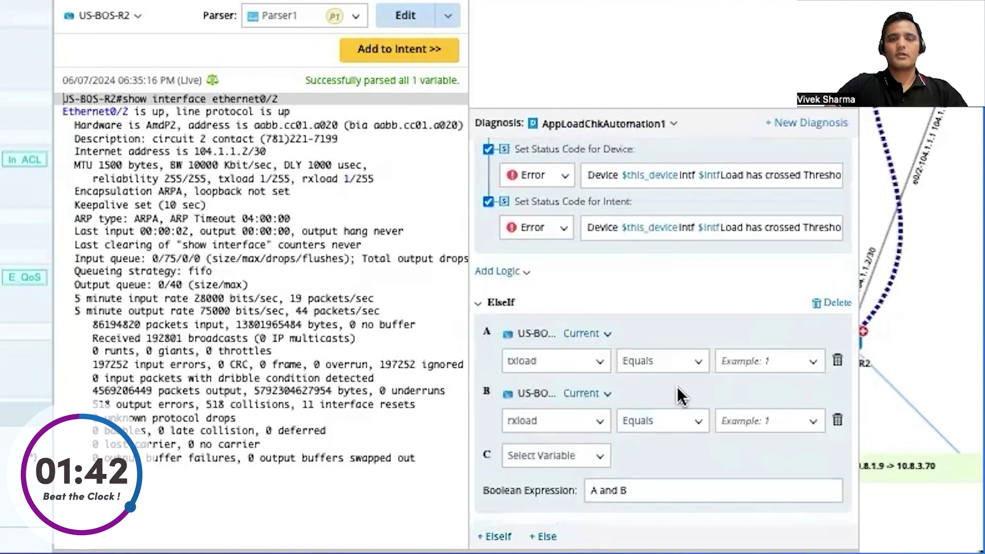
Make both ElseIf conditions 'does not equal 0' and join them as A OR B.
left_click(701, 362)
left_click(688, 410)
left_click(763, 366)
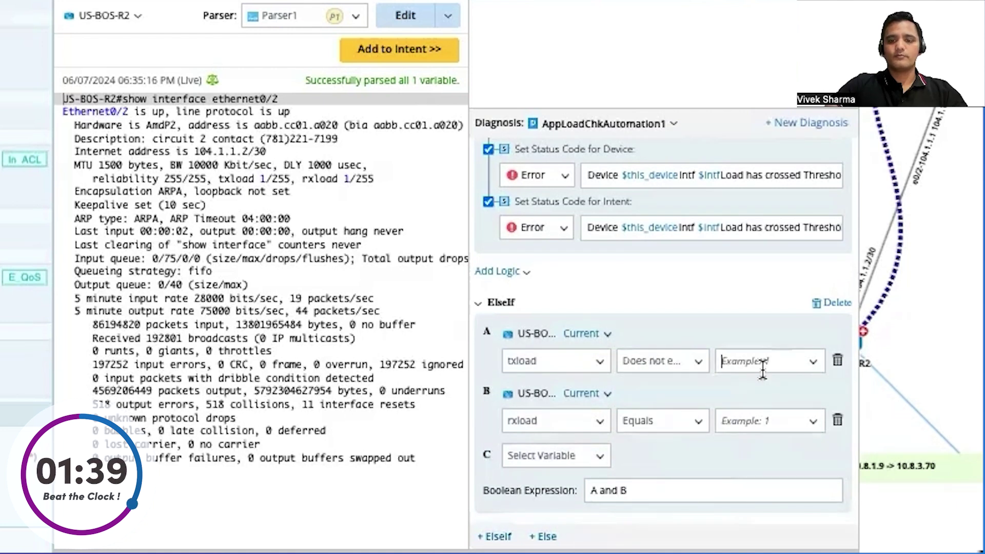
type("0")
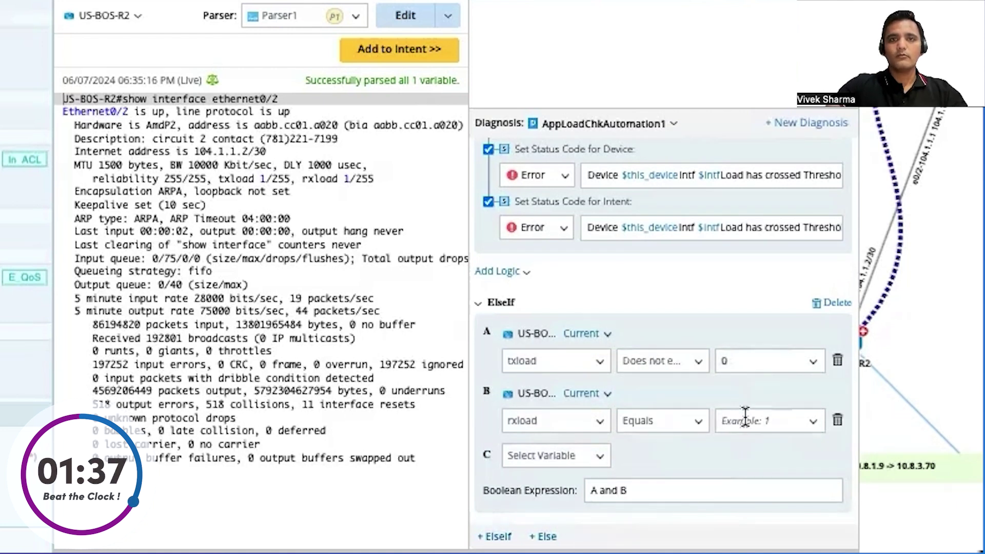
type("0")
scroll(688, 437, "down", 3)
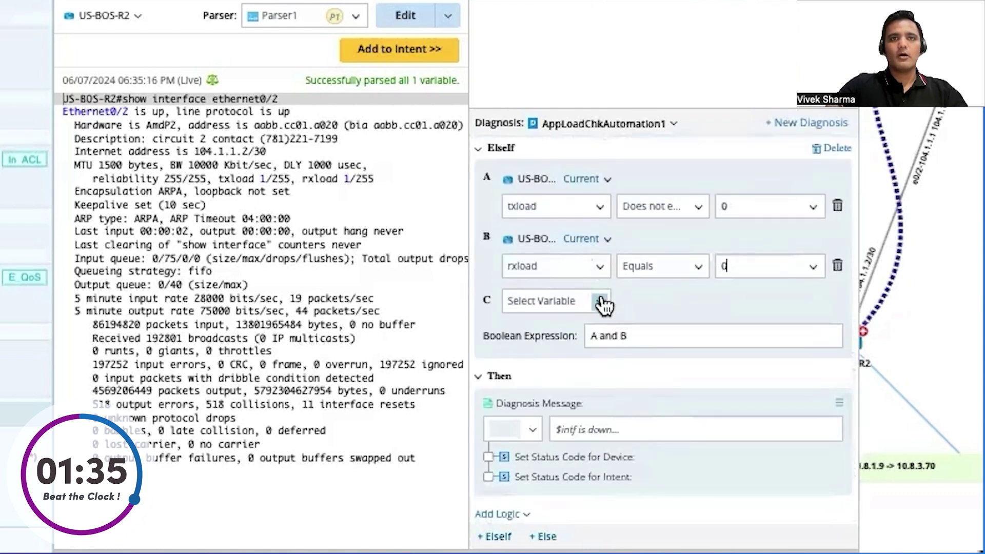
left_click(598, 301)
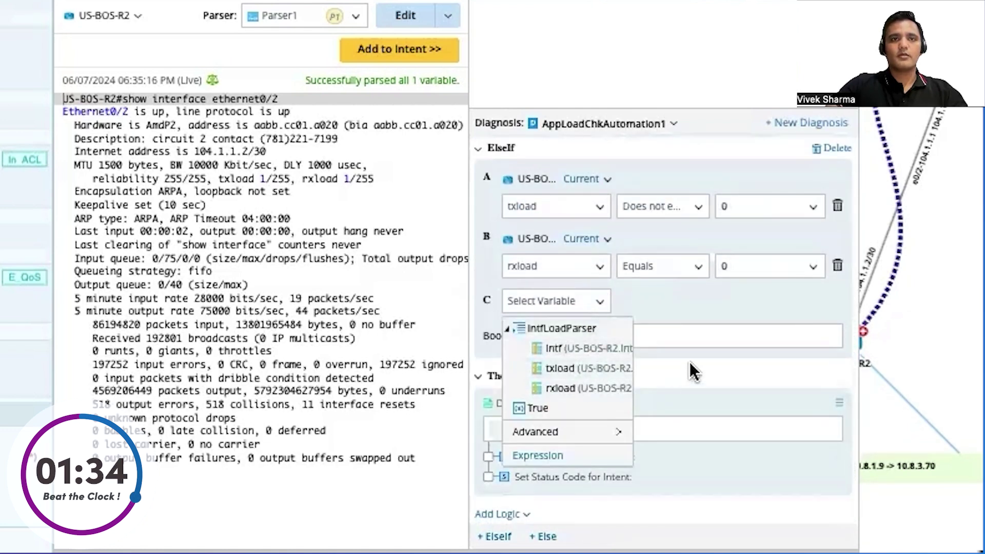
left_click(698, 371)
double_click(608, 334)
type("OR B")
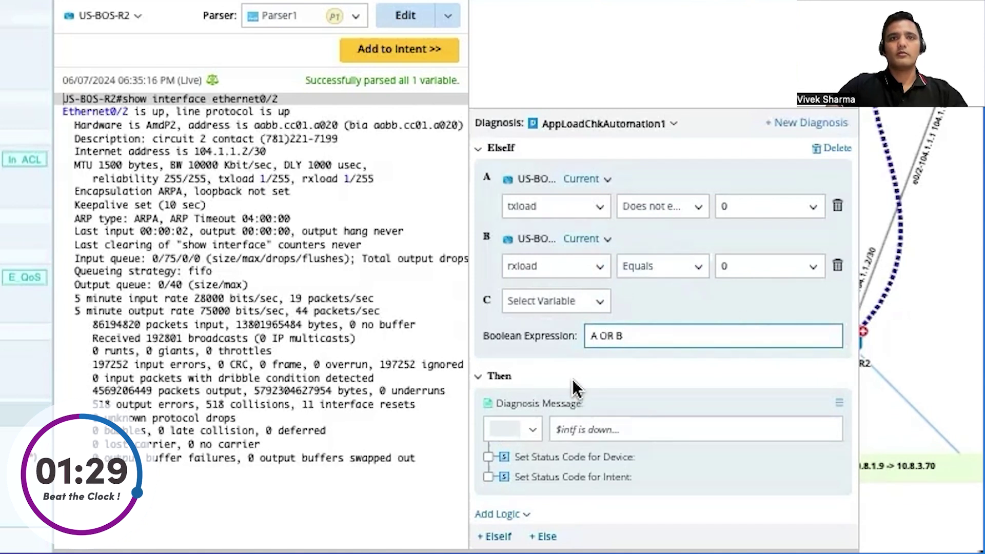
left_click(702, 266)
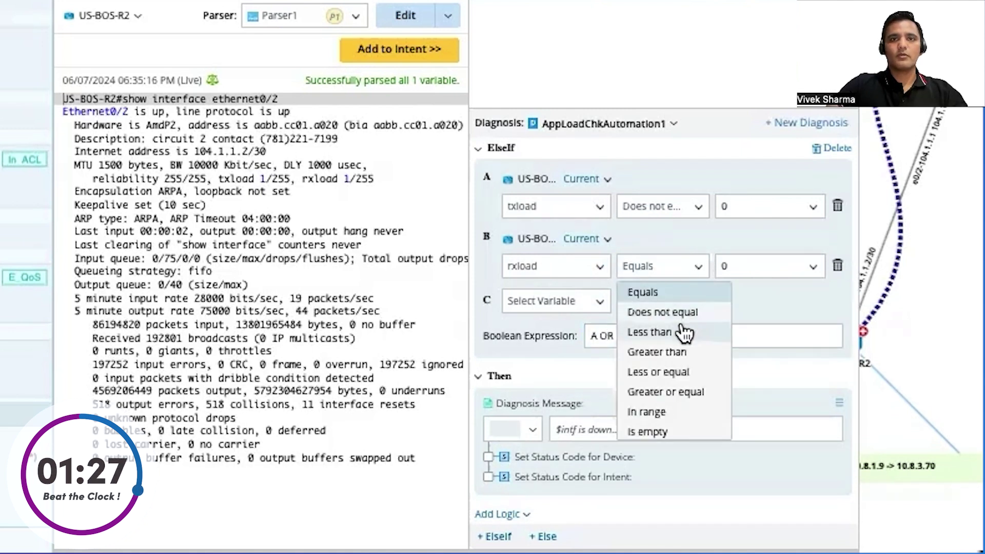
left_click(683, 313)
Make the ElseIf message green, saying load is NOT crossing the threshold.
left_click(532, 430)
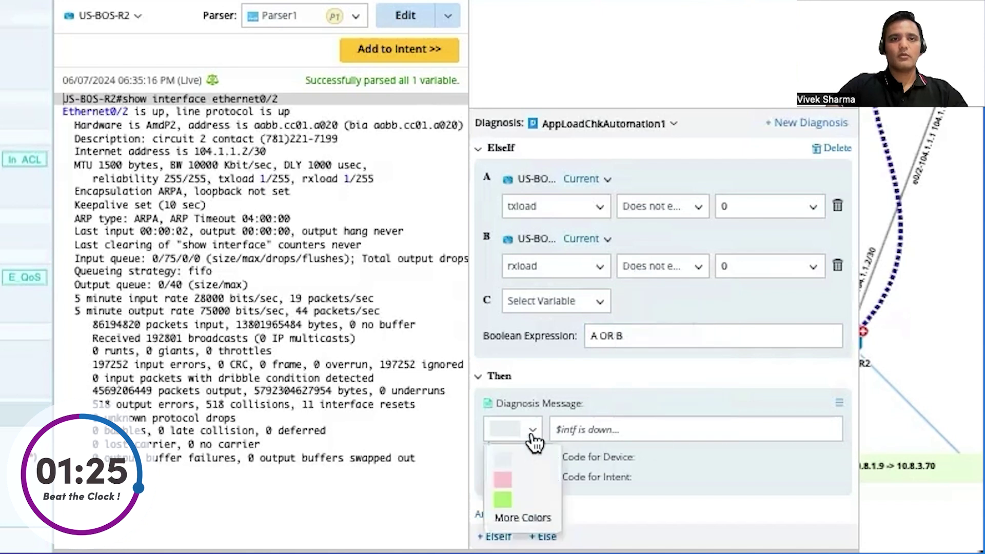
left_click(511, 493)
key("ctrl+v")
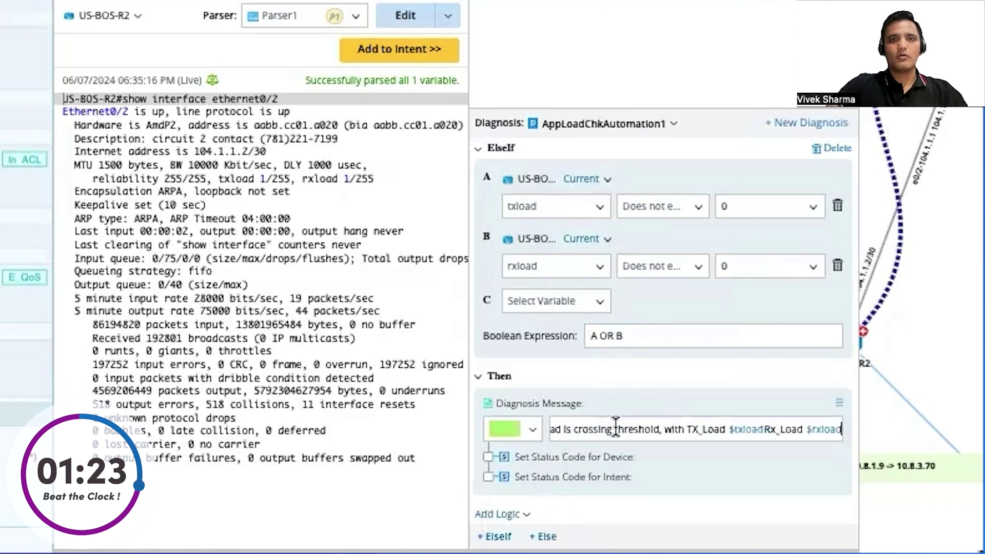
left_click(573, 429)
type("NOT")
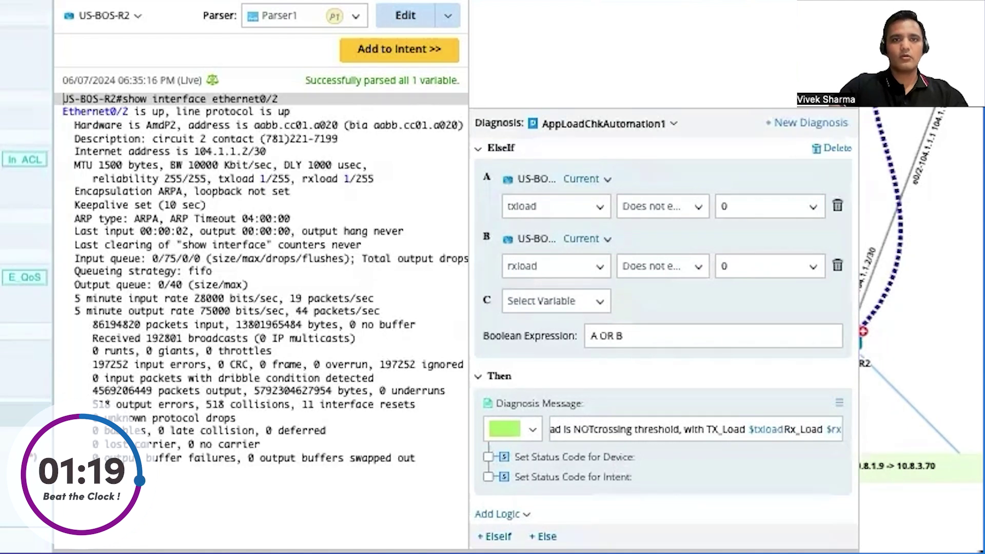
Enable the device and intent status codes and set both to Success.
left_click(488, 457)
left_click(488, 509)
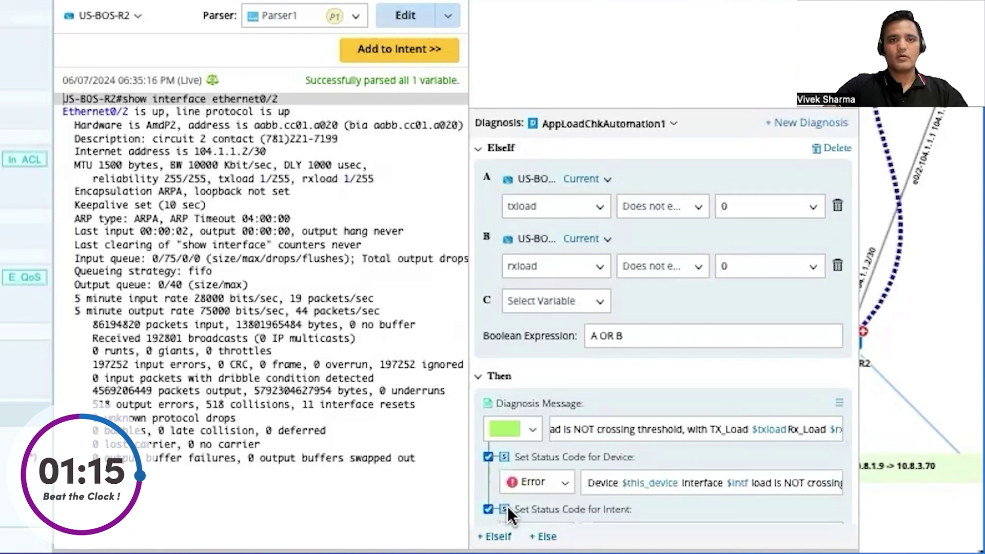
left_click(536, 495)
left_click(539, 532)
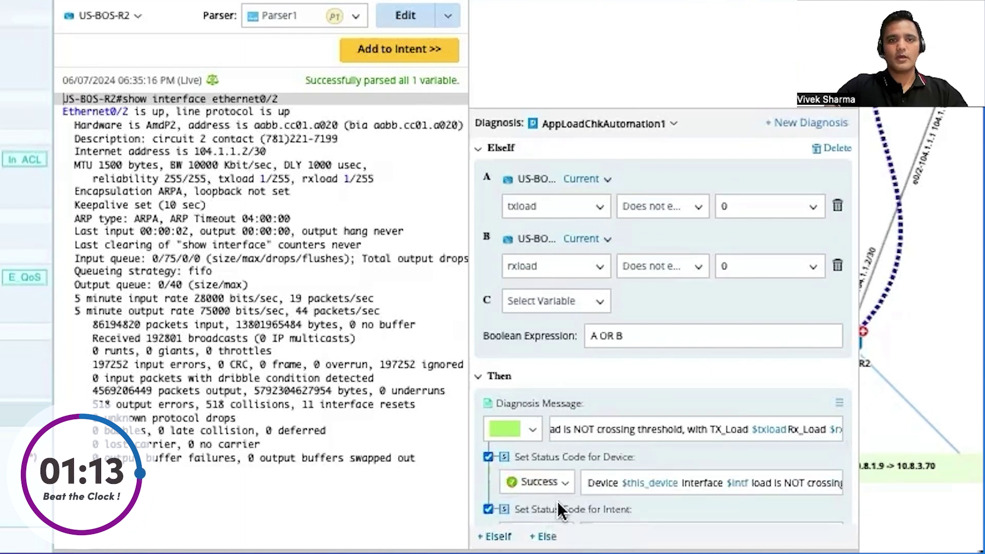
scroll(655, 393, "down", 1)
left_click(533, 471)
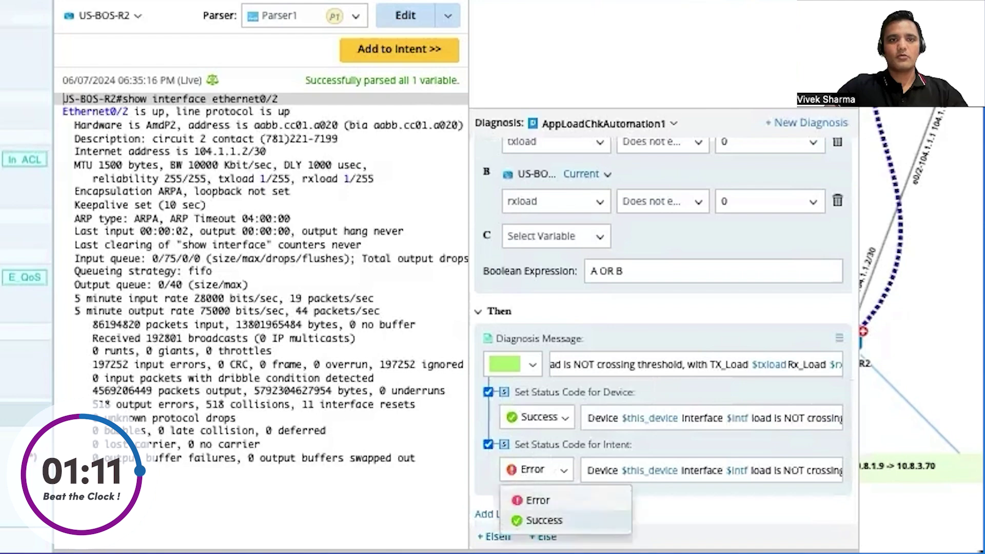
left_click(531, 519)
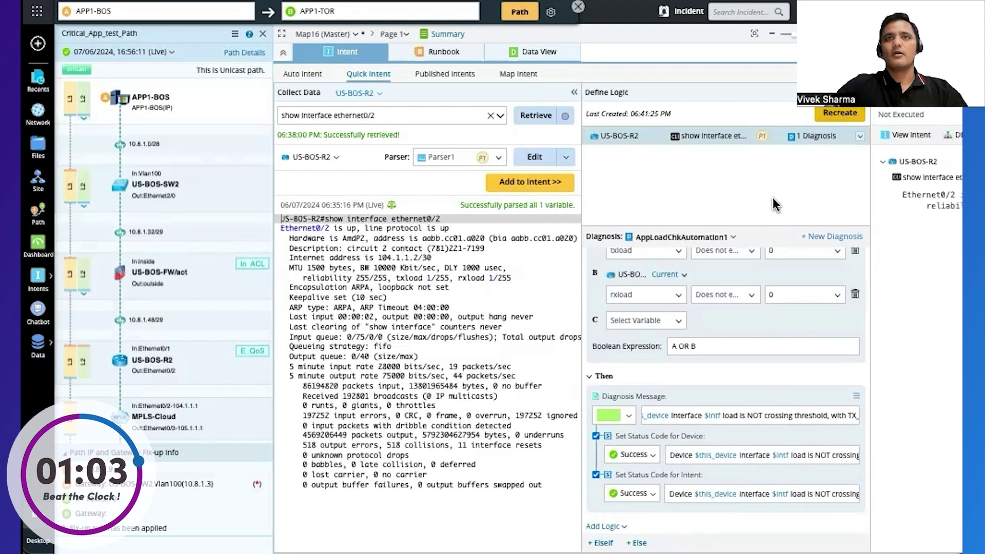
Run the intent, then save the map as AppLoadAutomation in the Private folder.
left_click(573, 93)
left_click(723, 113)
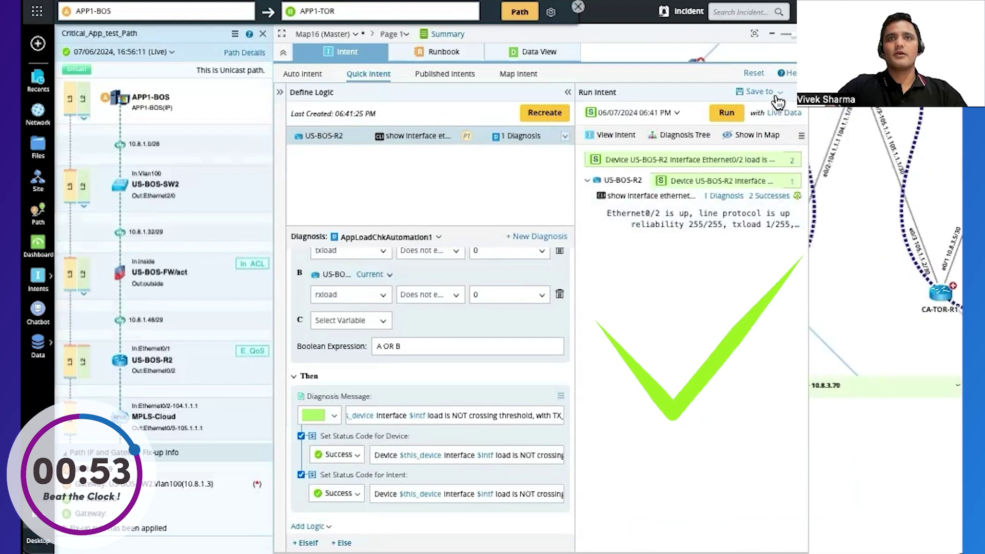
key("ctrl+s")
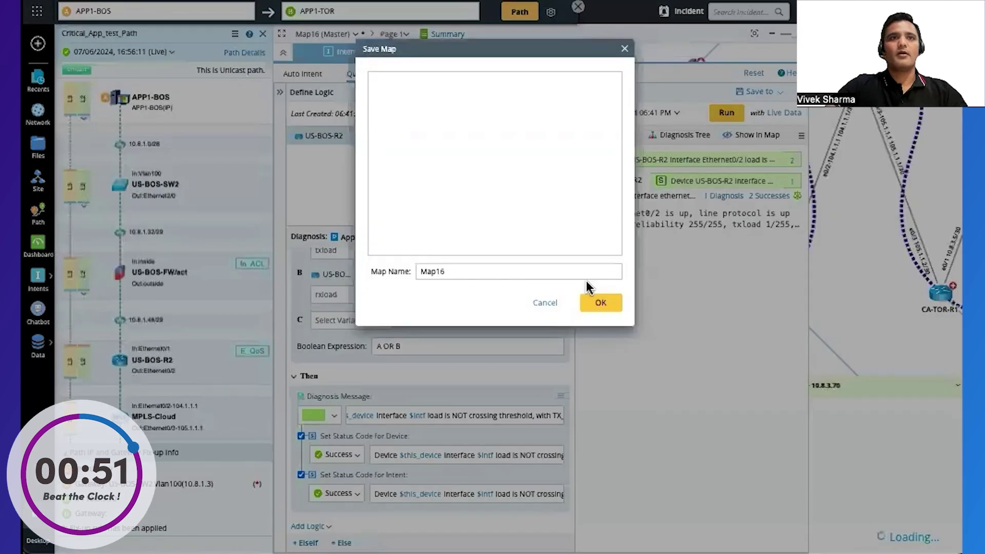
left_click(428, 99)
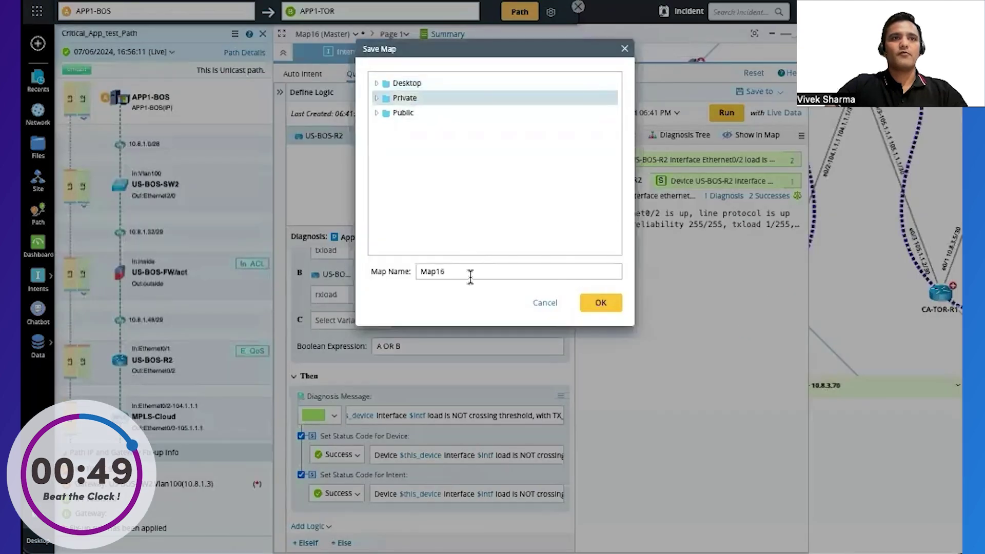
double_click(470, 273)
type("AppLoad")
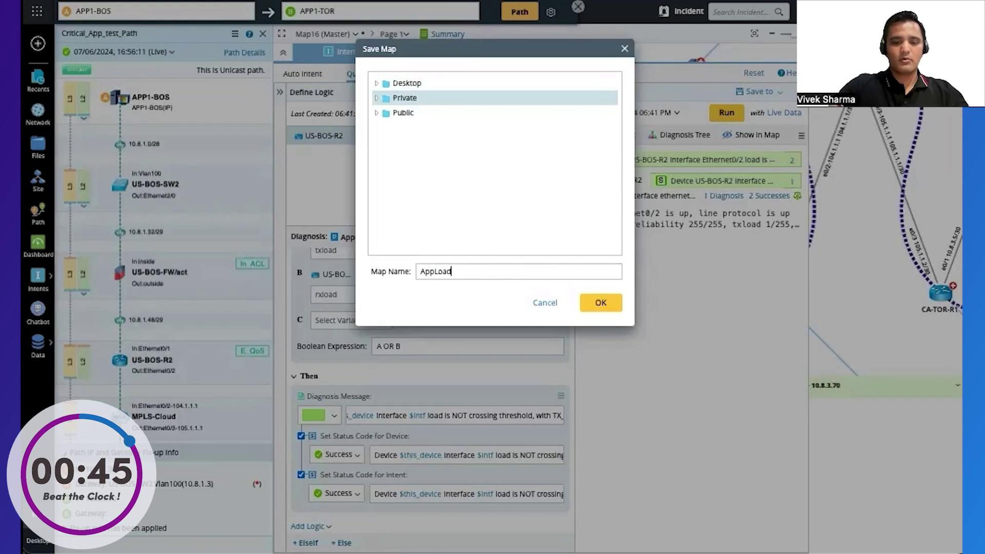
type("Automation")
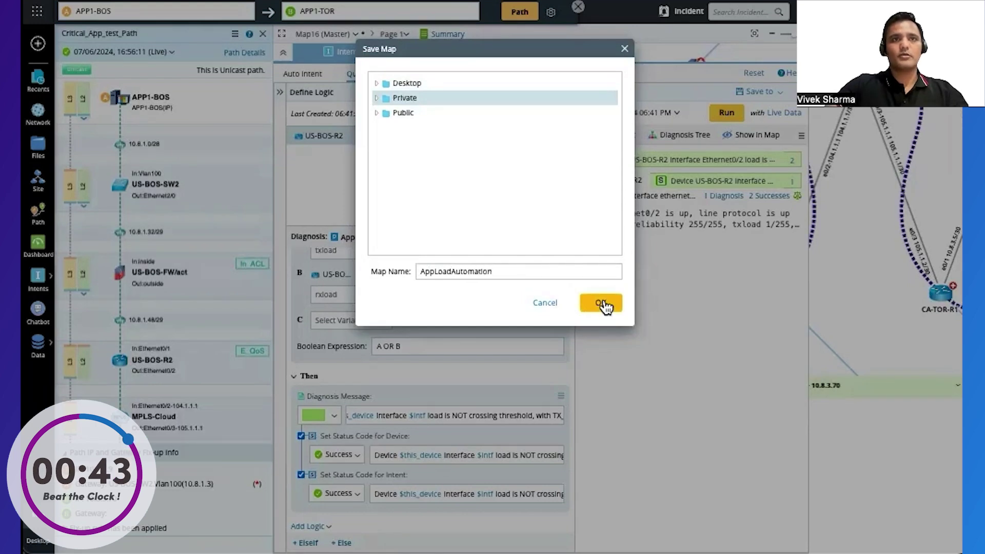
left_click(602, 304)
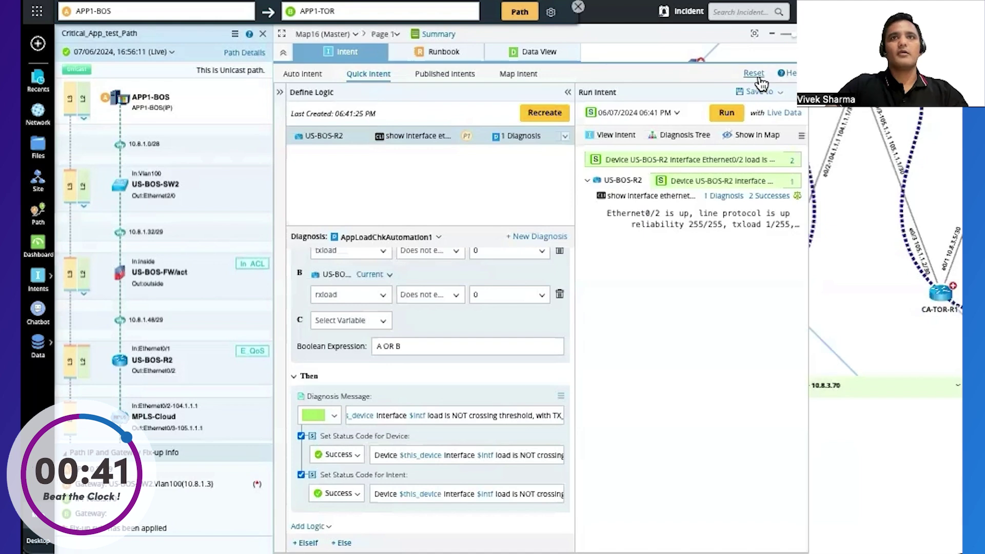
Save the quick intent to the path as AoppLoadIntent and open it.
left_click(781, 94)
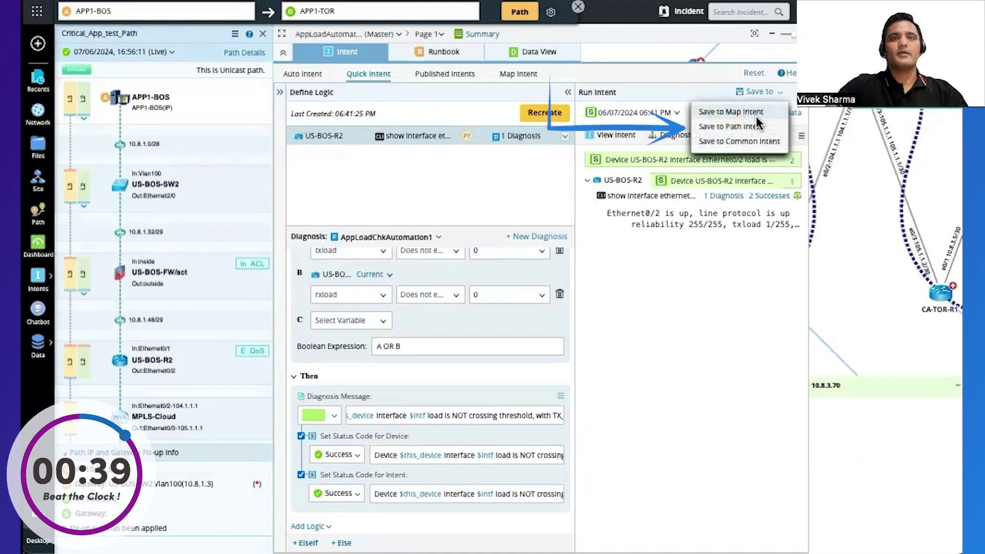
left_click(760, 133)
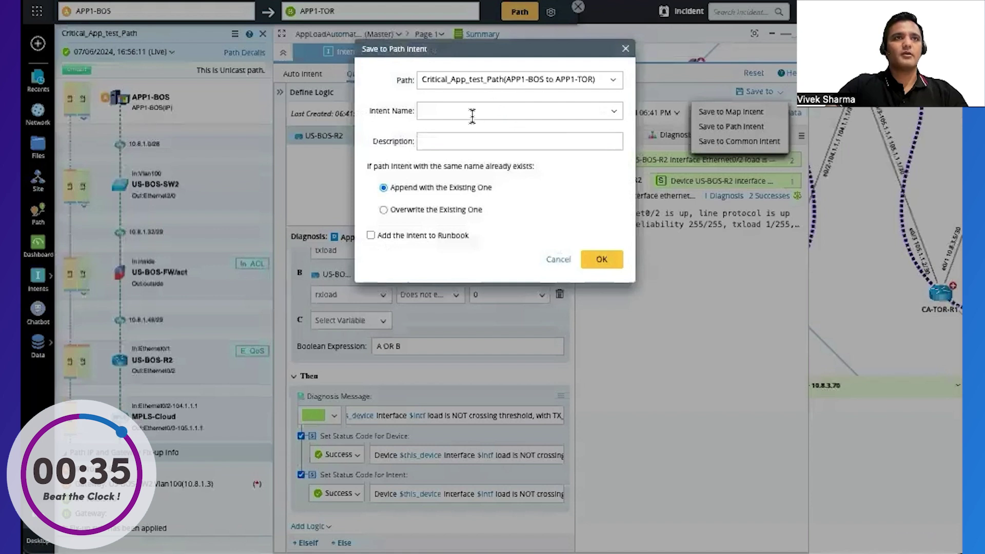
left_click(471, 113)
type("Aopd")
key("BackSpace")
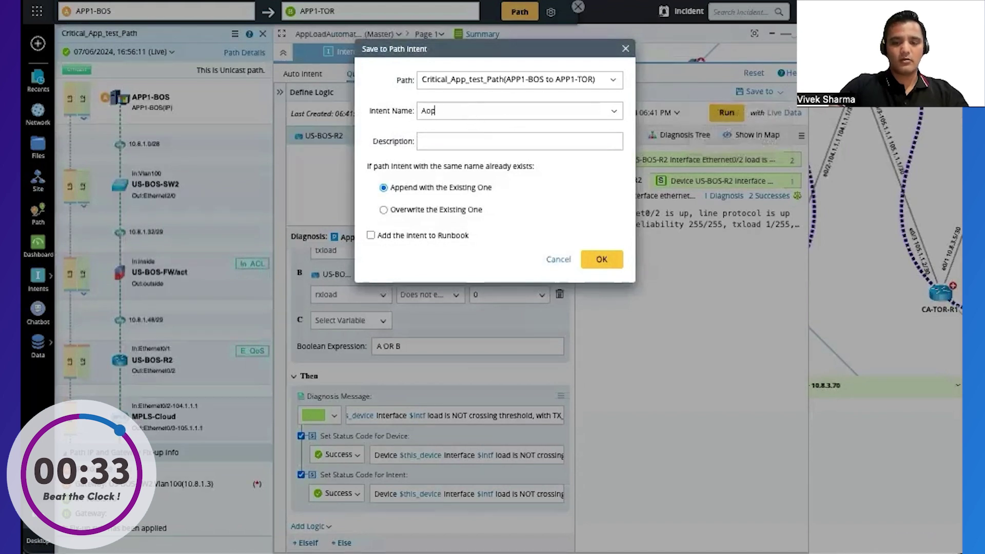
type("pLoadIntebt")
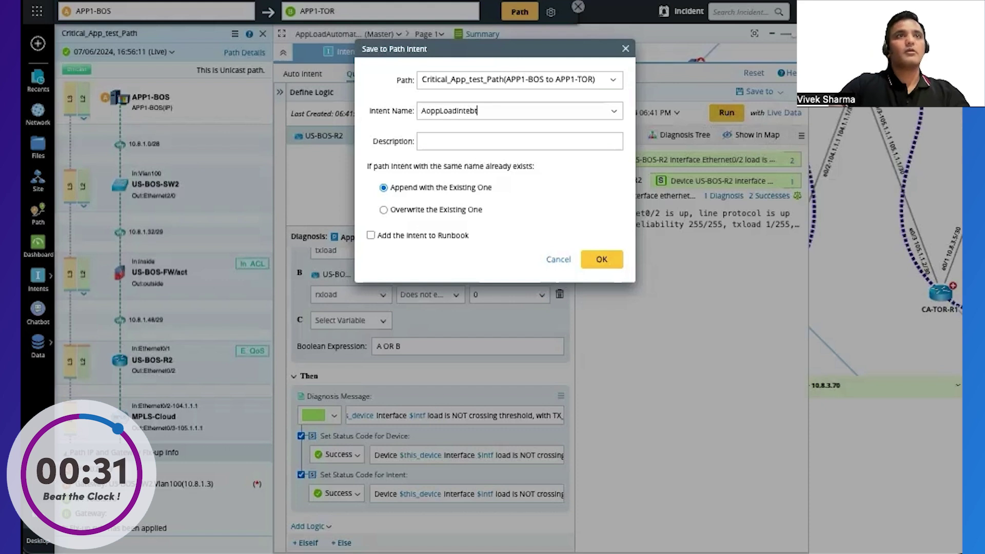
type("==")
key("BackSpace")
key("BackSpace")
key("BackSpace")
key("BackSpace")
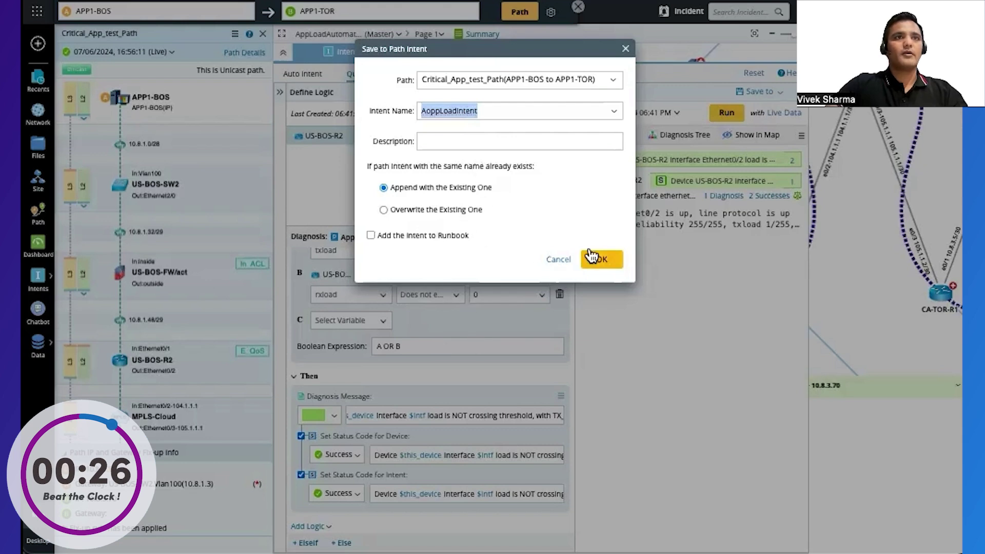
left_click(602, 262)
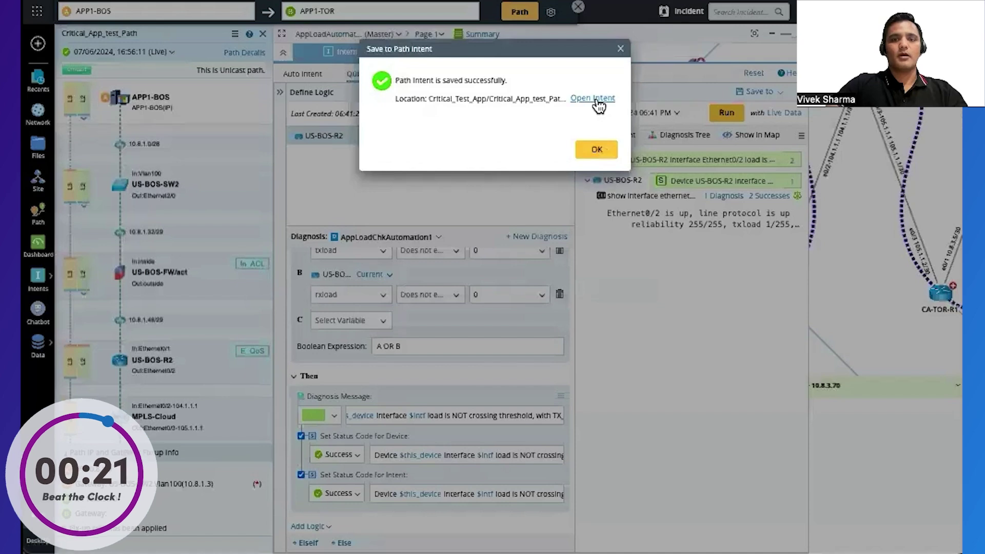
left_click(595, 98)
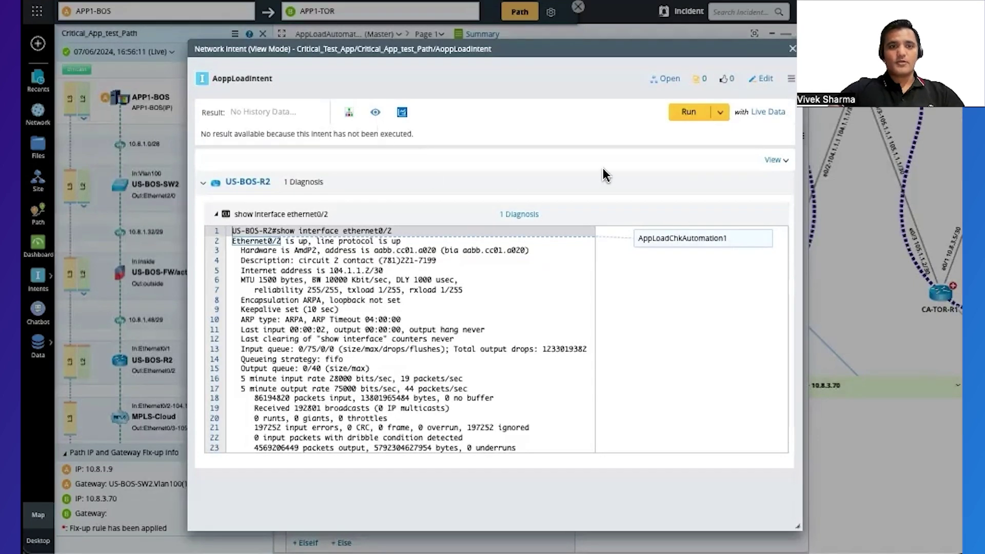
Launch the Auto Intent Wizard from AoppLoadIntent's actions menu.
left_click(791, 81)
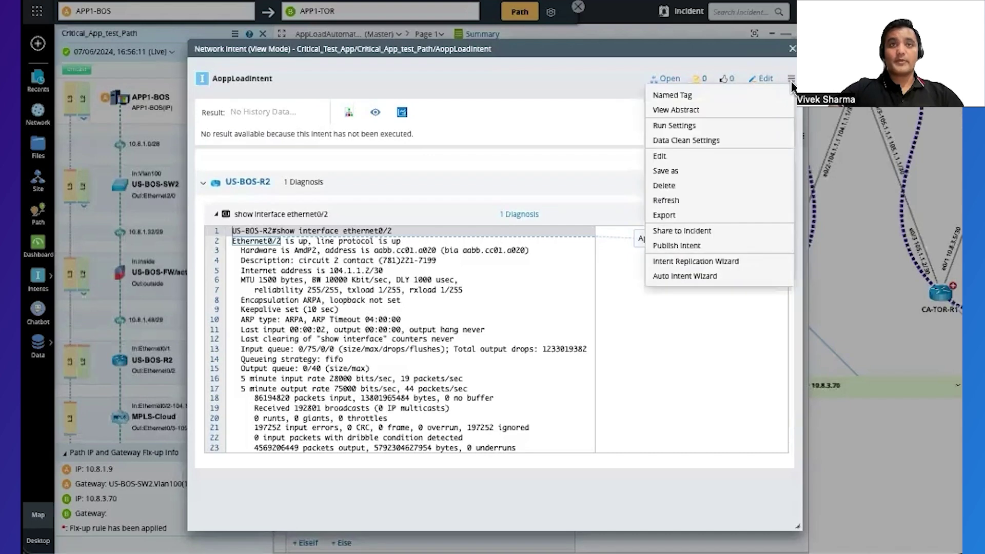
left_click(713, 278)
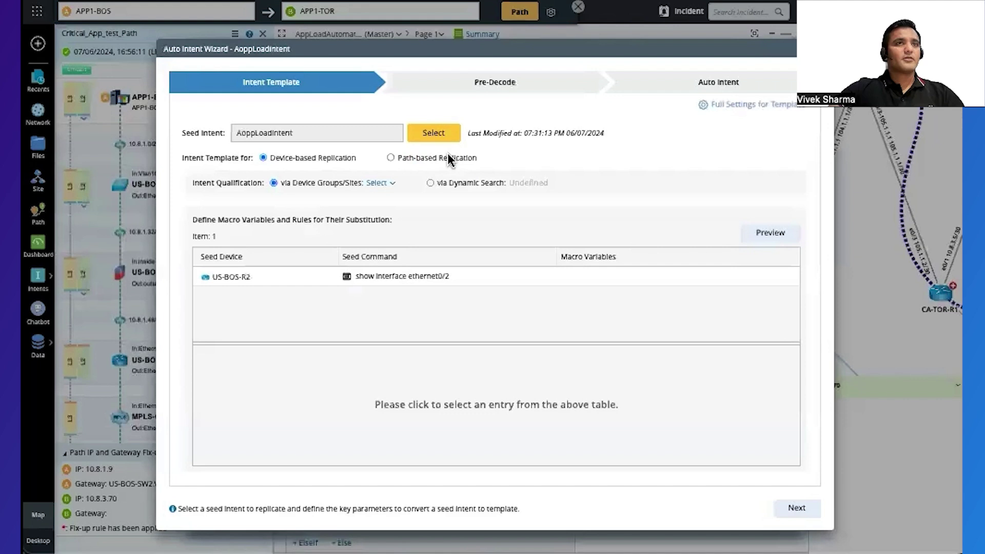
Use path-based replication with template command show interface $interface mapped to the inbound/outbound path interface.
left_click(391, 159)
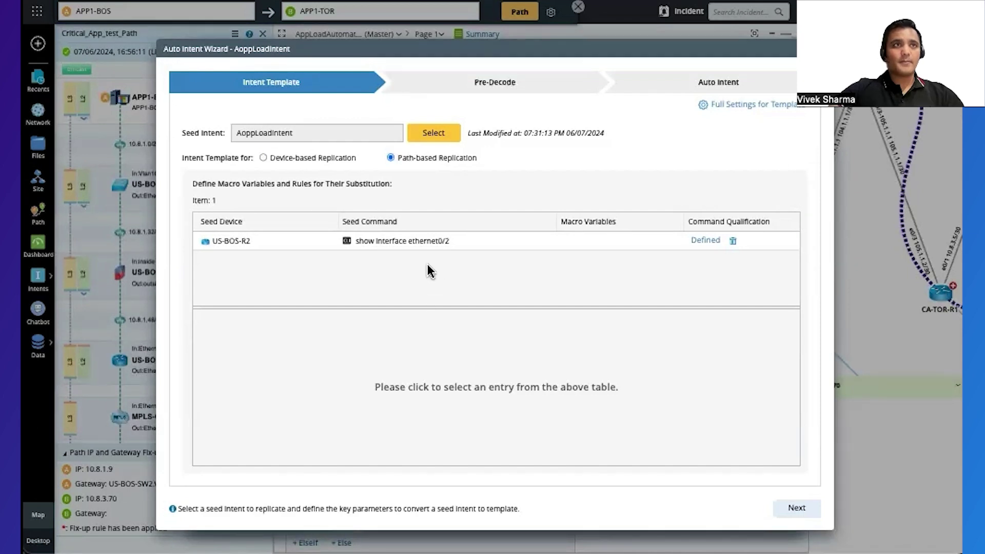
double_click(388, 246)
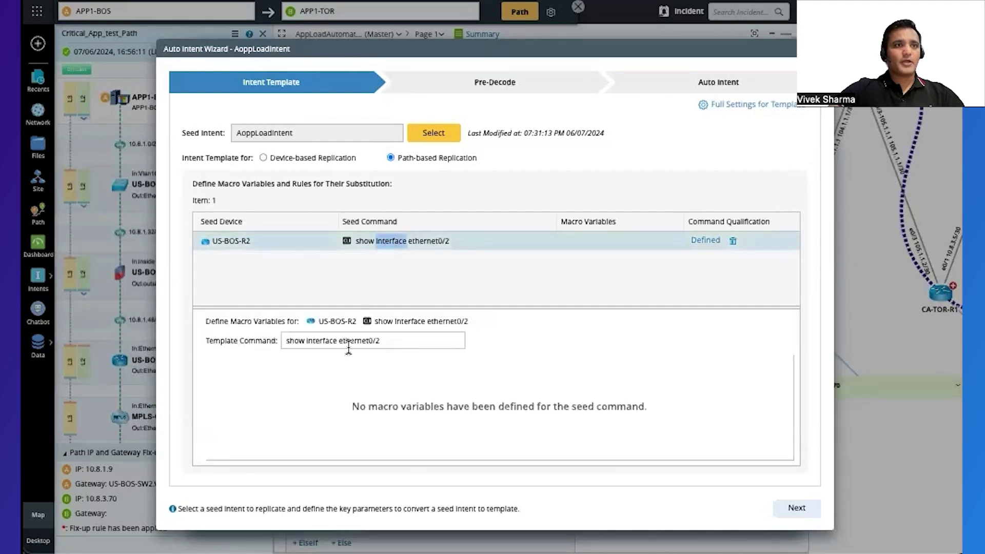
left_click_drag(339, 344, 427, 341)
type("$")
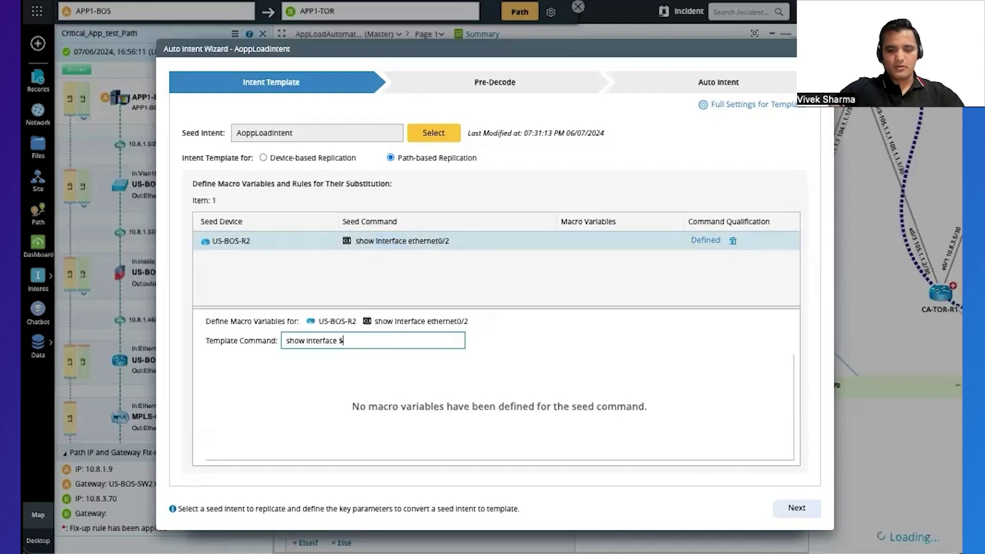
type("interface")
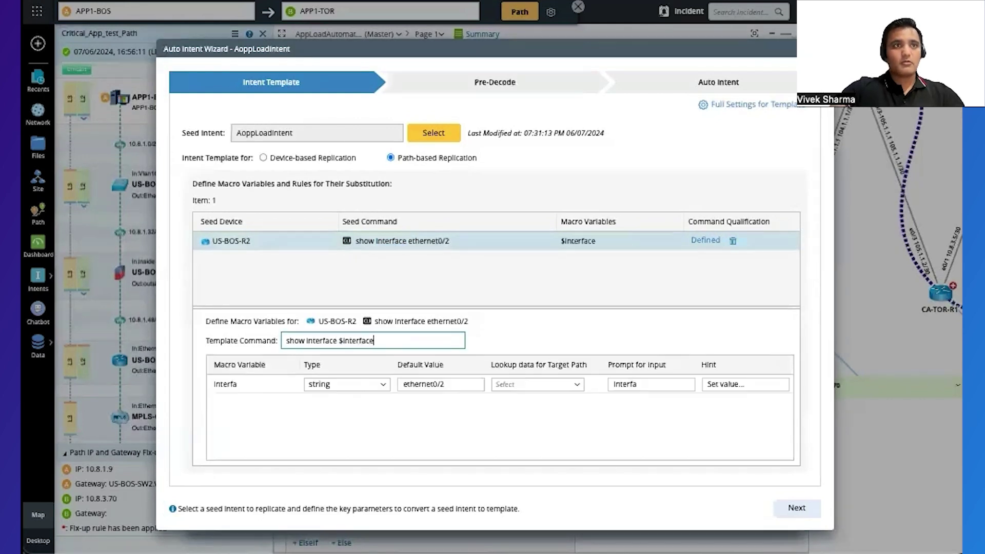
left_click(578, 388)
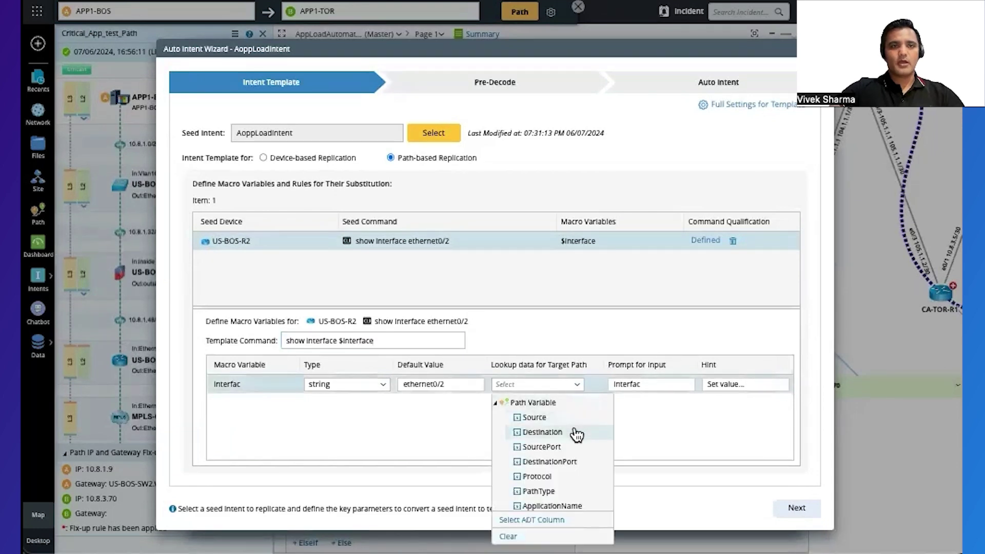
scroll(577, 435, "down", 5)
left_click(565, 495)
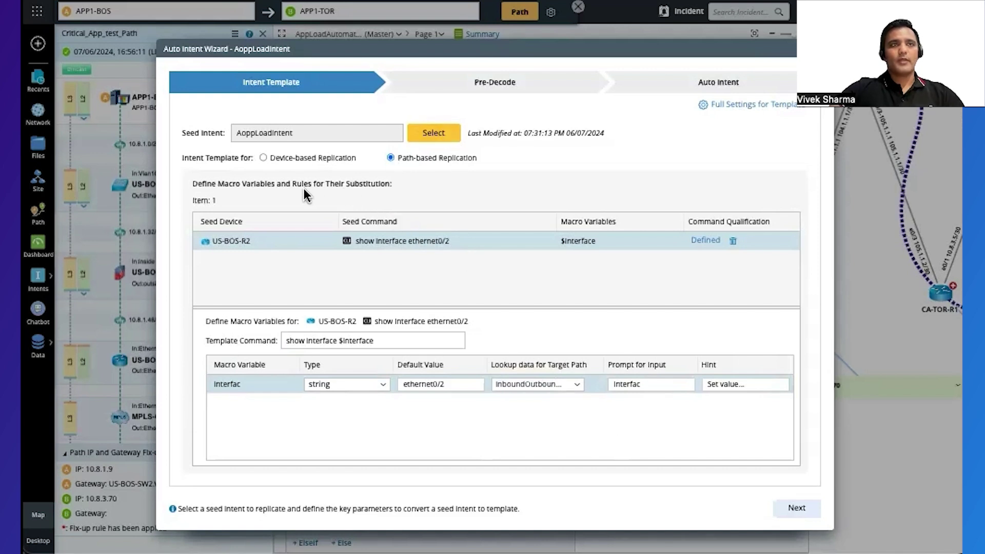
left_click(791, 510)
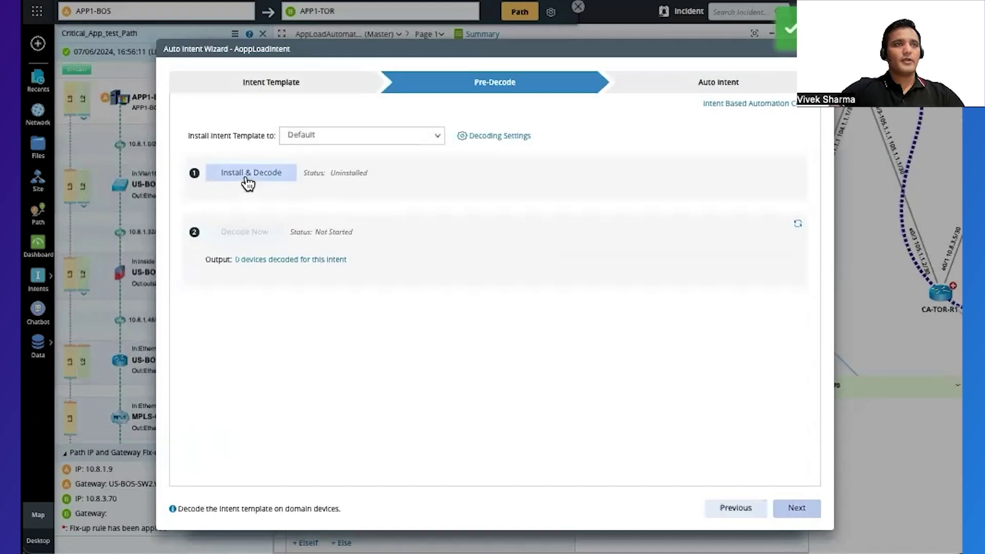
Install and decode the AoppLoadIntent template on 6 devices, then finish the wizard.
left_click(247, 182)
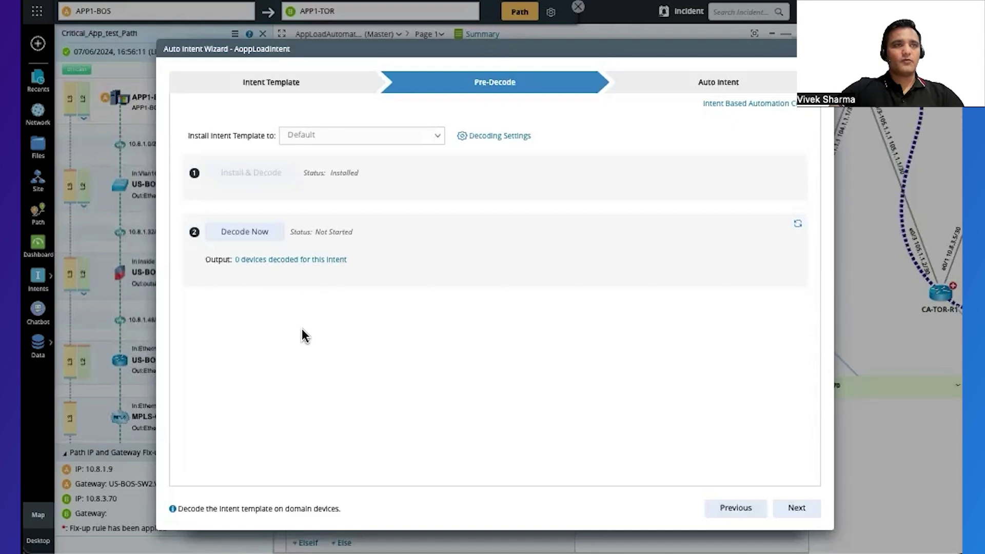
left_click(273, 234)
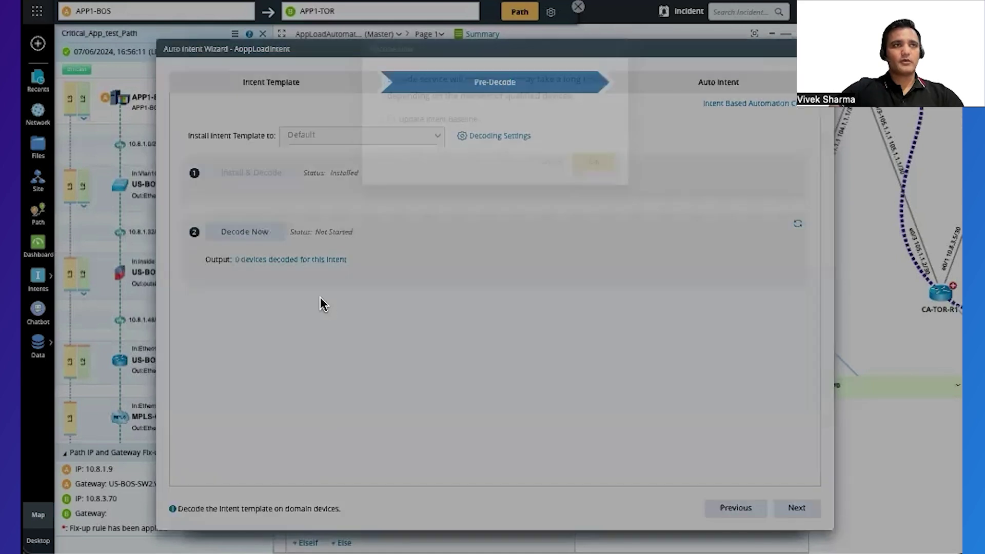
left_click(585, 161)
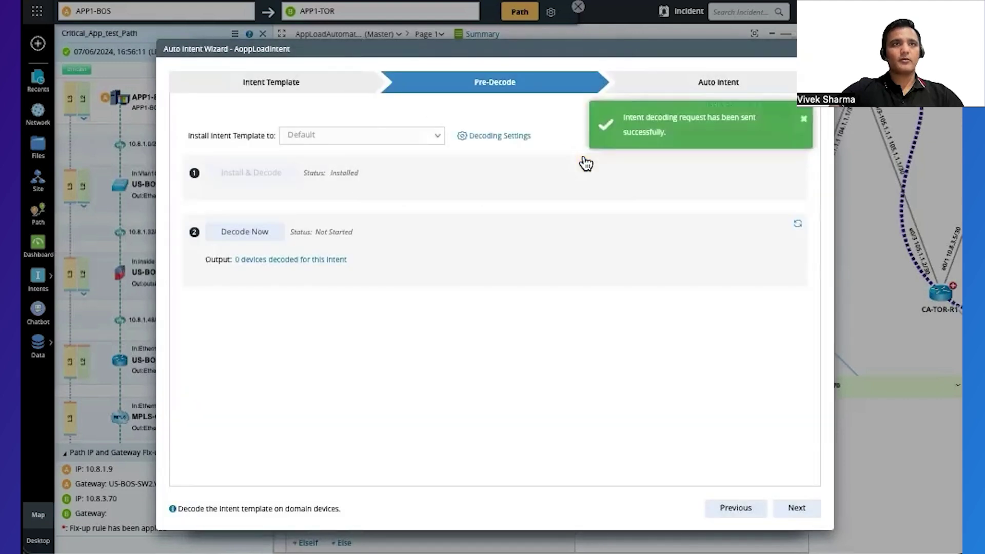
left_click(797, 225)
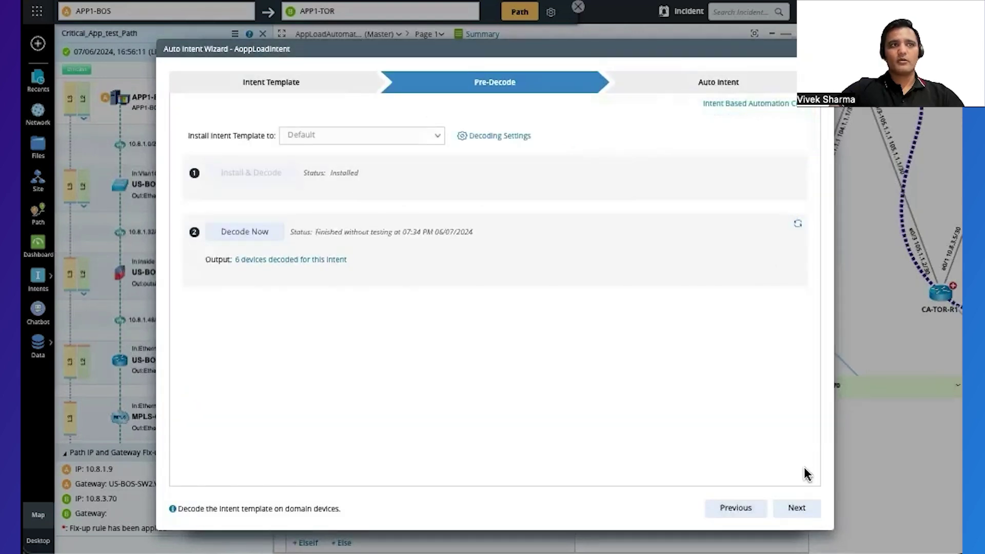
left_click(799, 509)
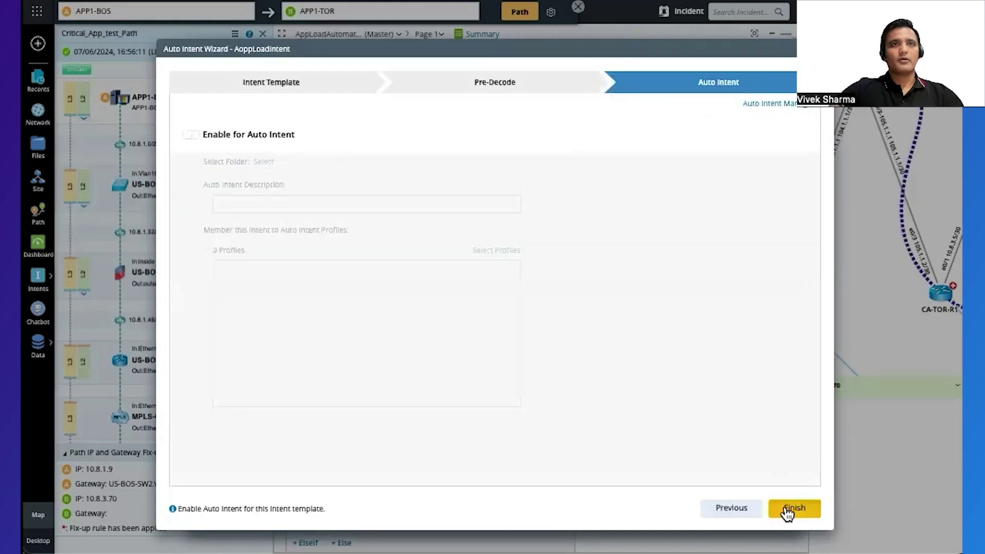
left_click(787, 510)
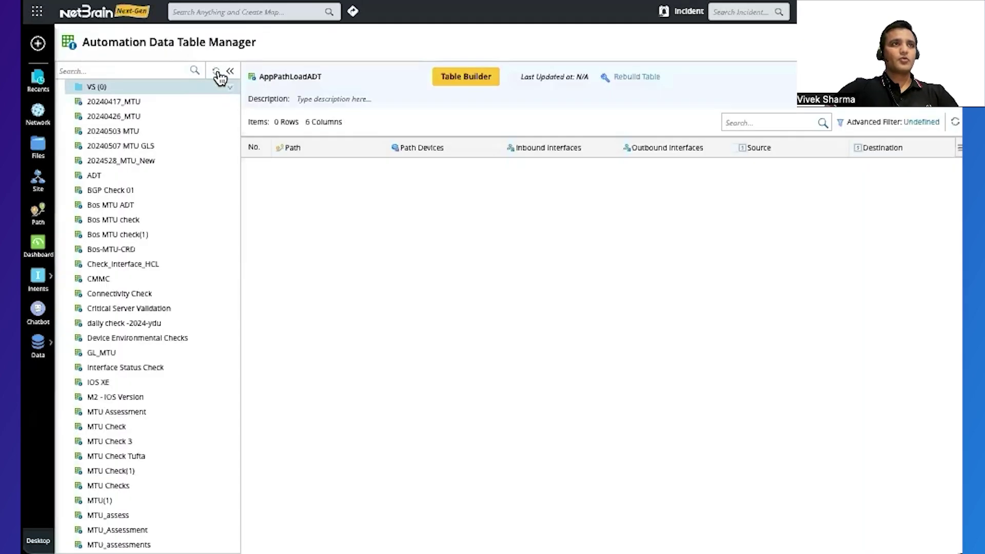
Create an Automation Data Table named AppPathLoadADT in the VS folder.
left_click(216, 72)
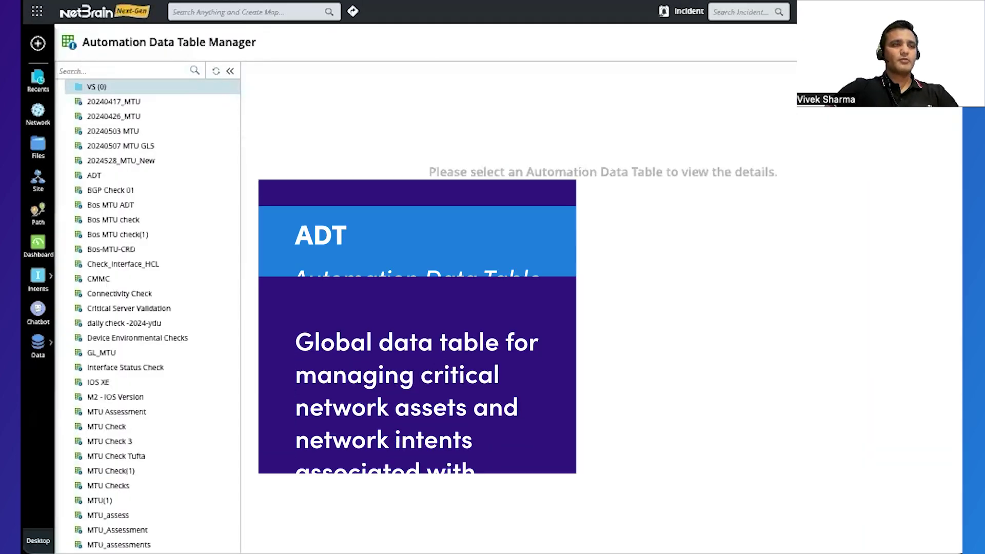
scroll(193, 266, "up", 3)
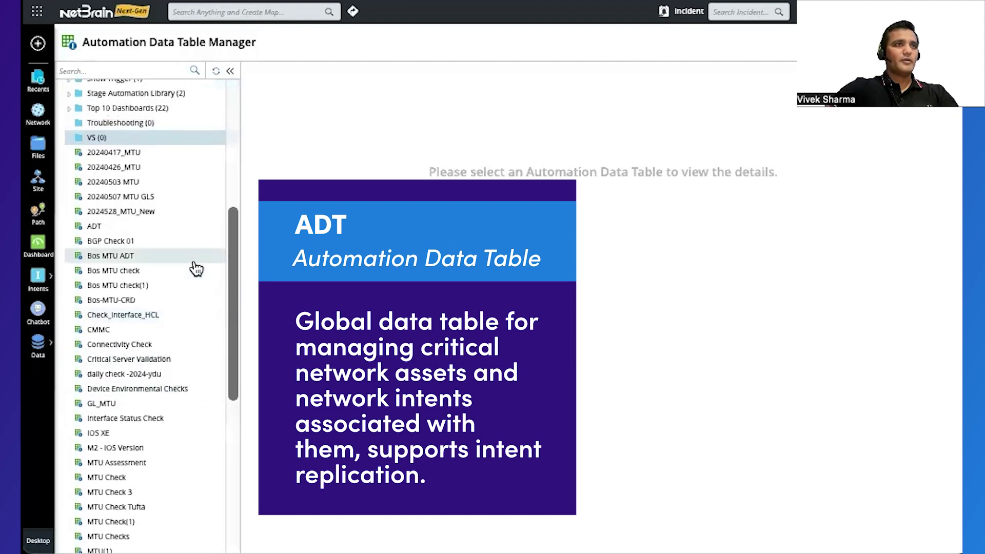
scroll(191, 307, "up", 2)
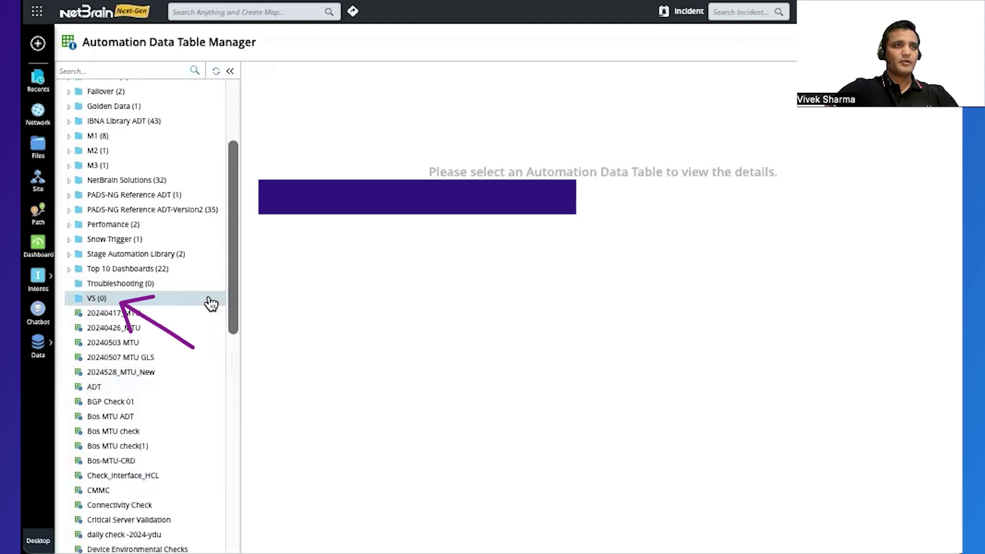
right_click(211, 308)
left_click(229, 322)
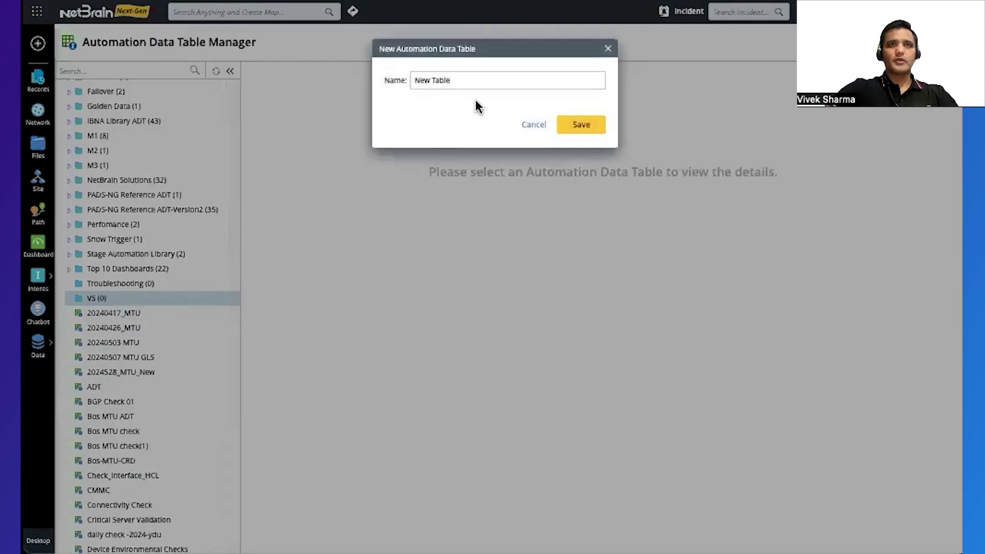
triple_click(458, 80)
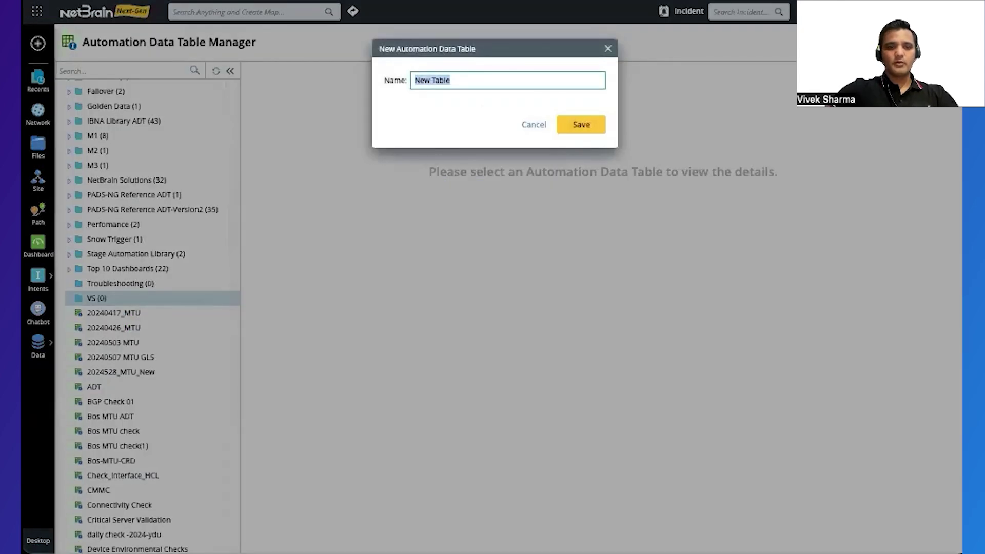
type("AppPathLoadADT")
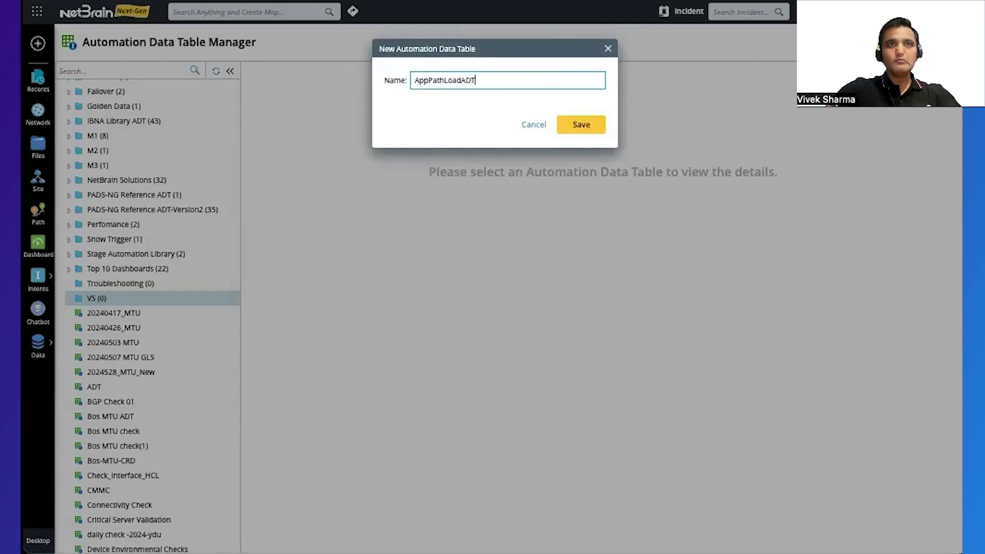
left_click(589, 123)
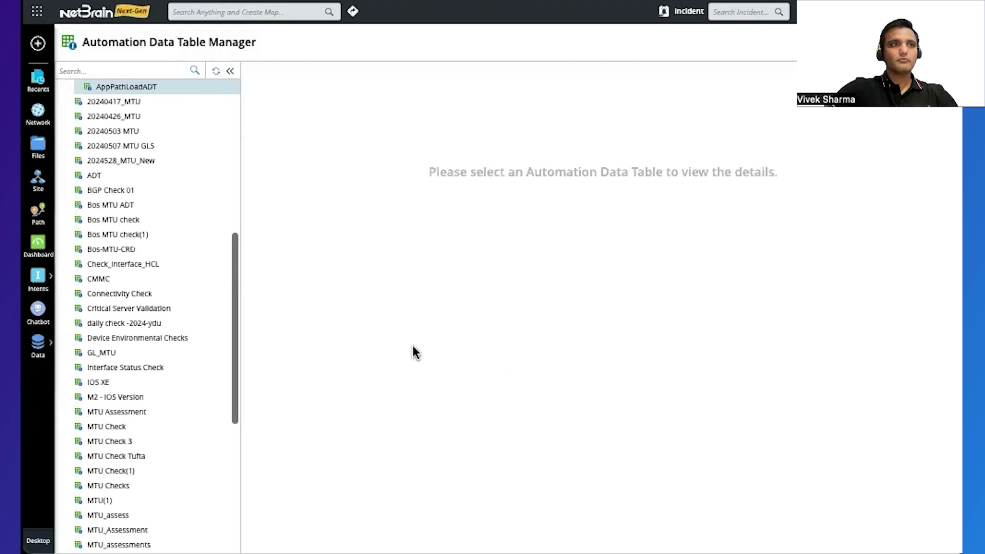
scroll(145, 110, "up", 2)
Base the AppPathLoadADT table on Application Path using Critical_Test_App.
left_click(114, 193)
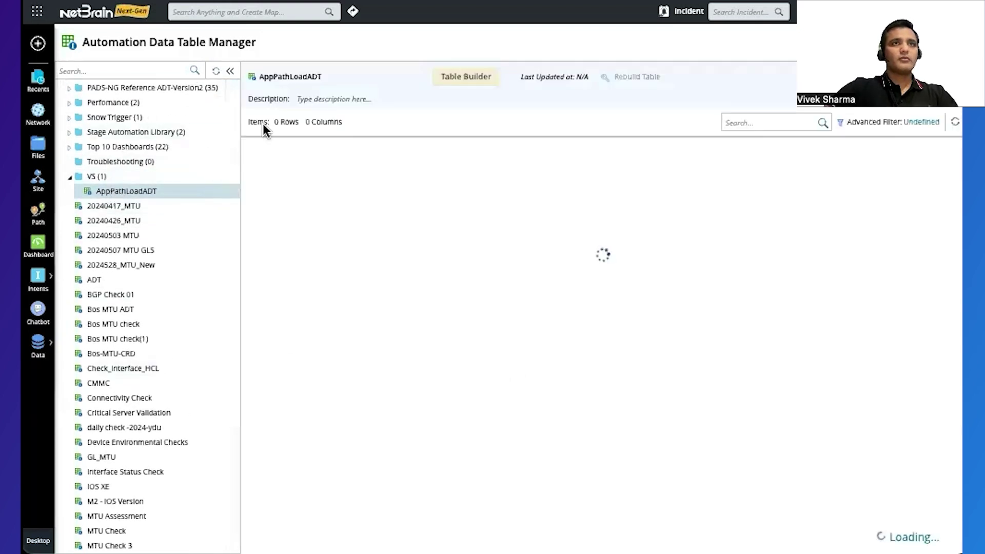
left_click(464, 75)
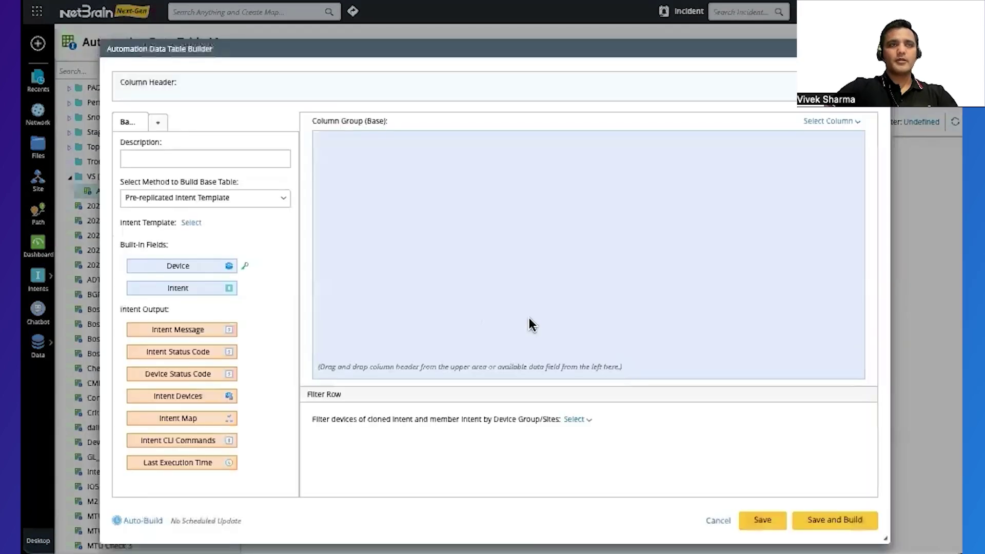
left_click_drag(529, 45, 558, 38)
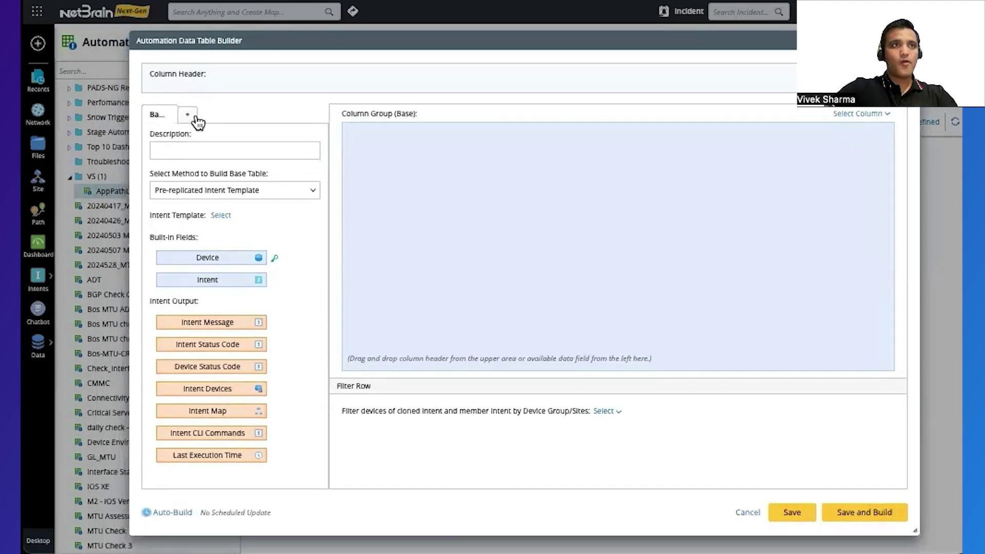
left_click(314, 193)
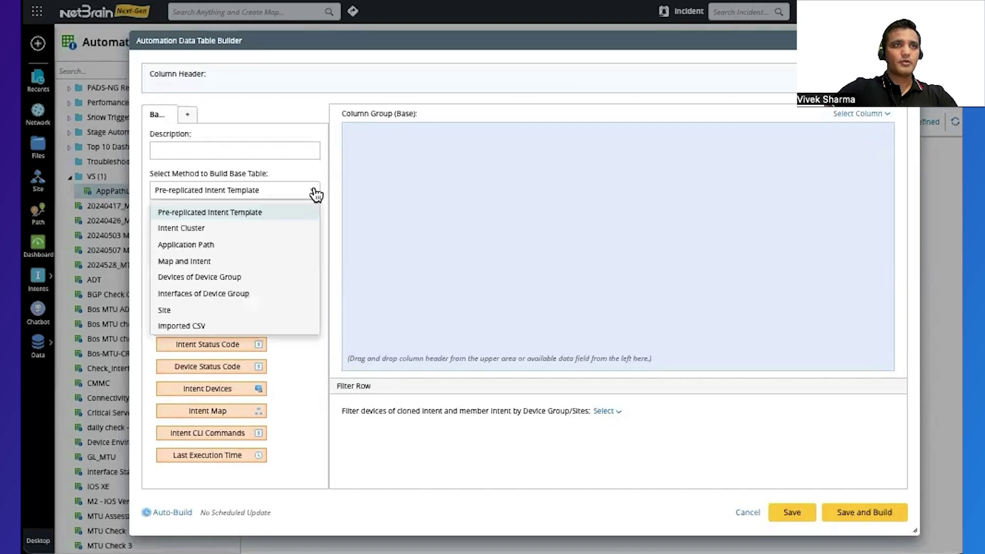
left_click(236, 243)
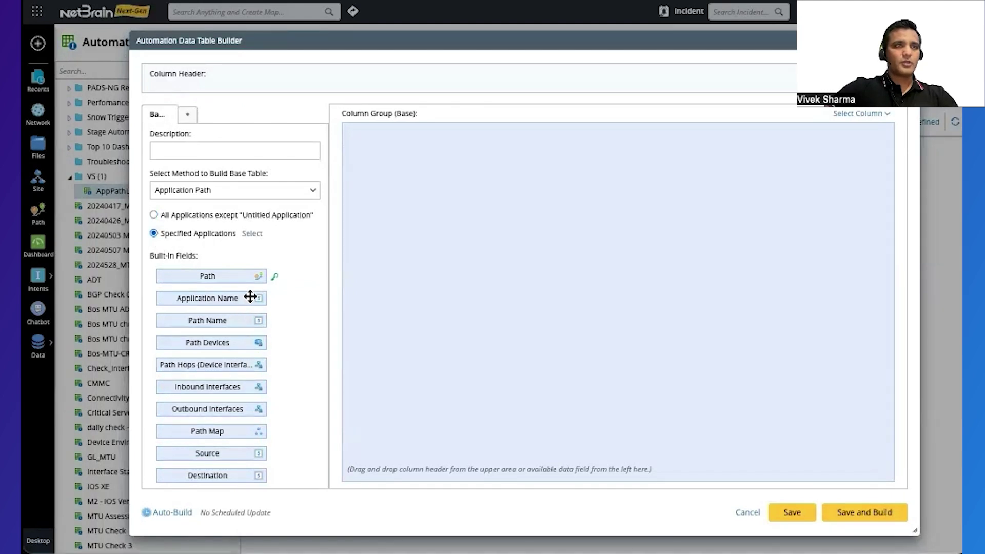
left_click(251, 234)
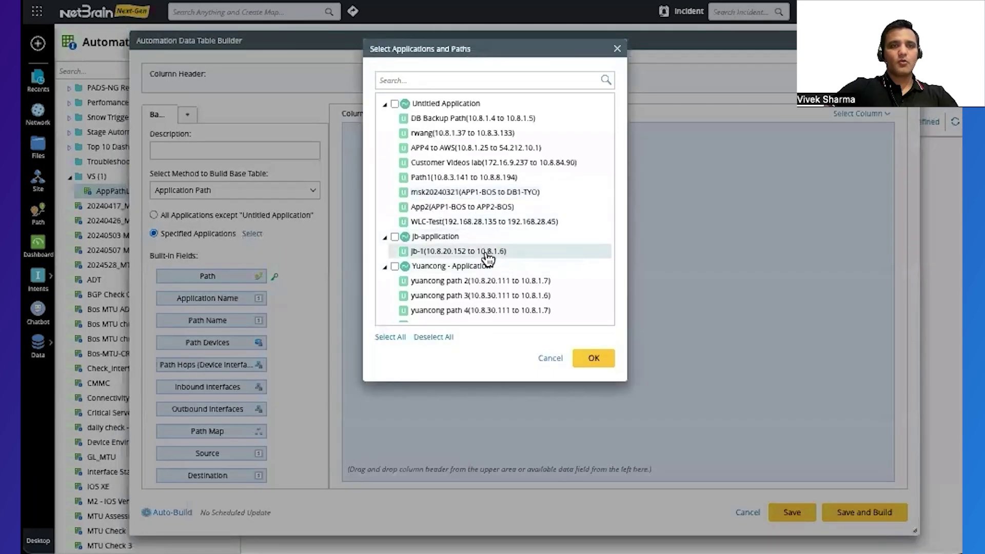
scroll(486, 270, "down", 10)
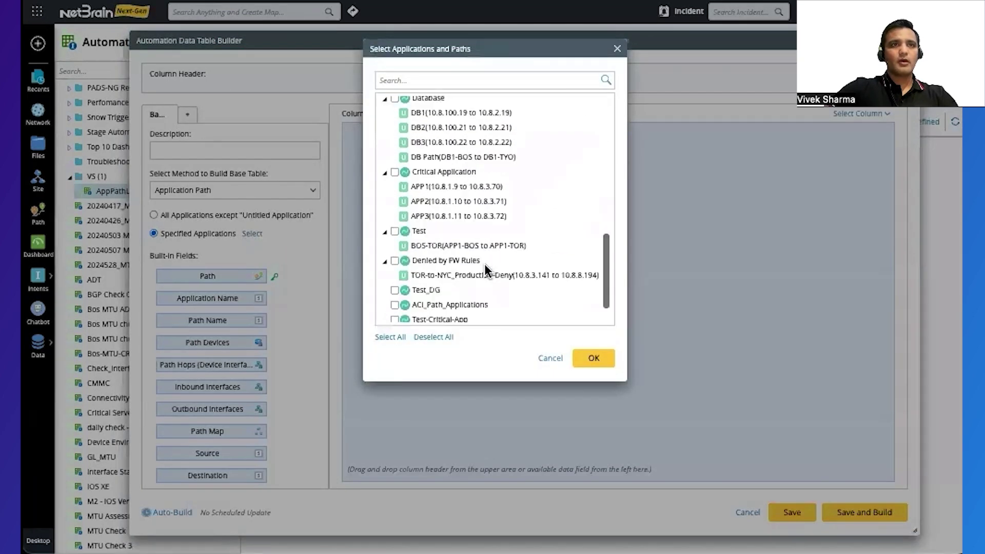
left_click(394, 300)
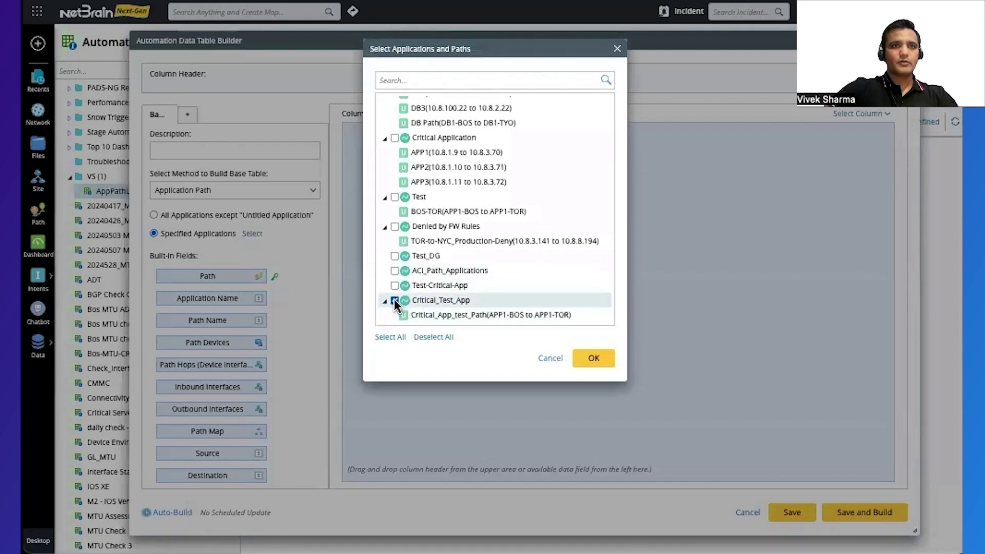
left_click(547, 361)
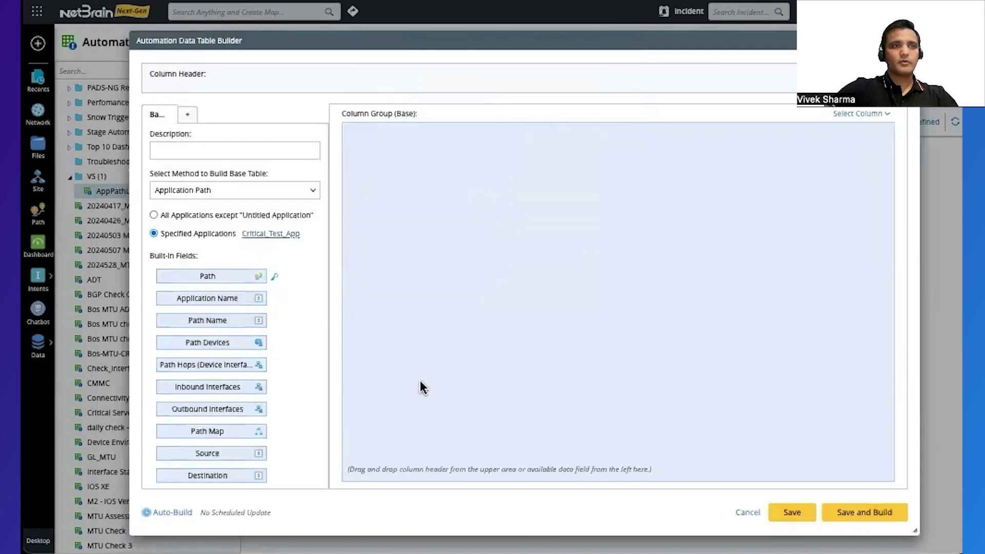
scroll(226, 348, "down", 1)
scroll(225, 343, "up", 1)
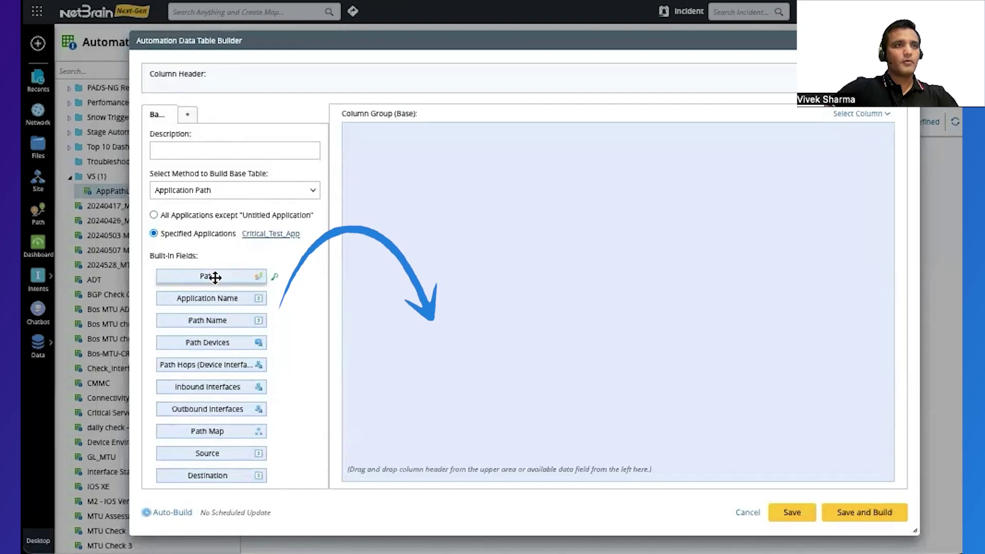
Add Path, Path Devices, Inbound Interfaces, Outbound Interfaces, Source and Destination as base columns.
left_click_drag(210, 276, 549, 221)
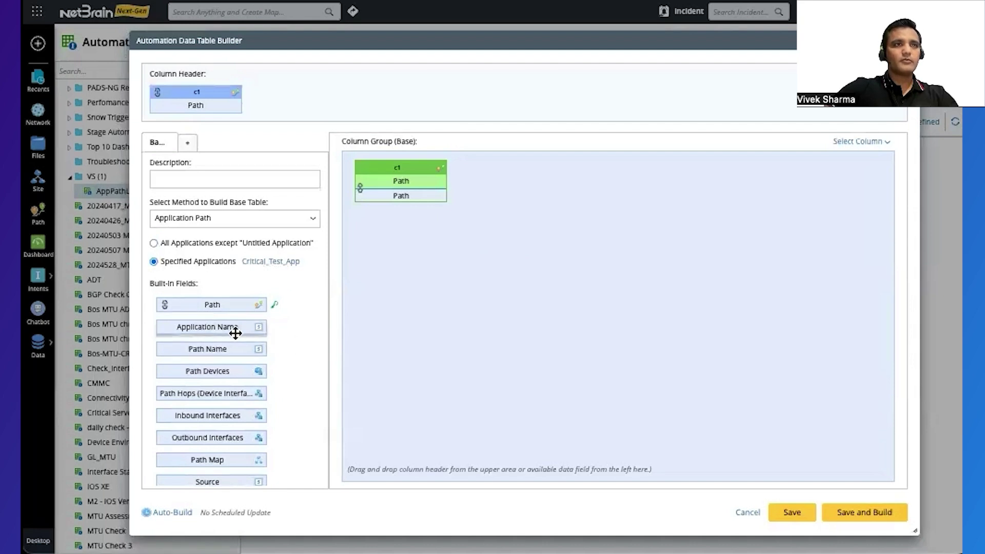
scroll(215, 407, "down", 1)
scroll(218, 359, "up", 1)
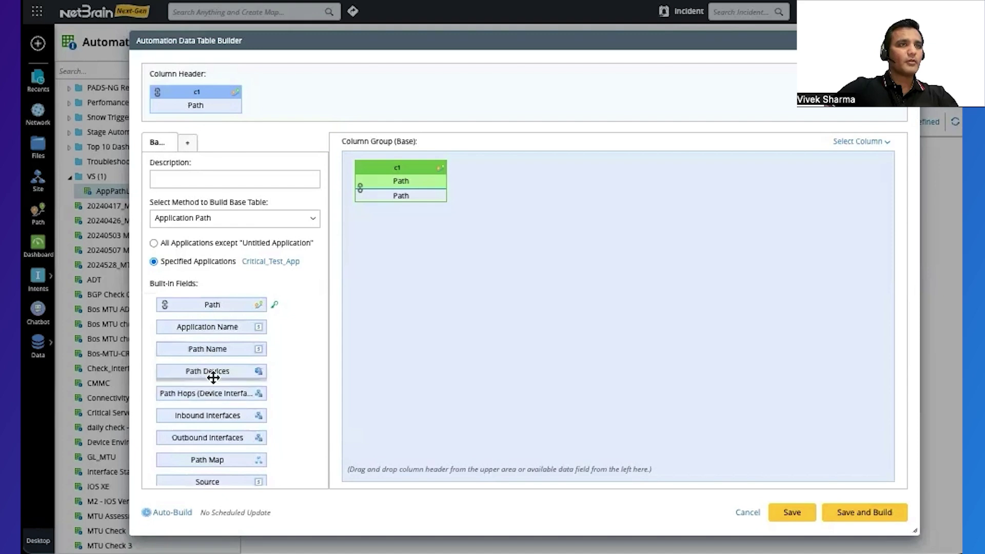
left_click_drag(209, 372, 450, 347)
scroll(277, 438, "down", 2)
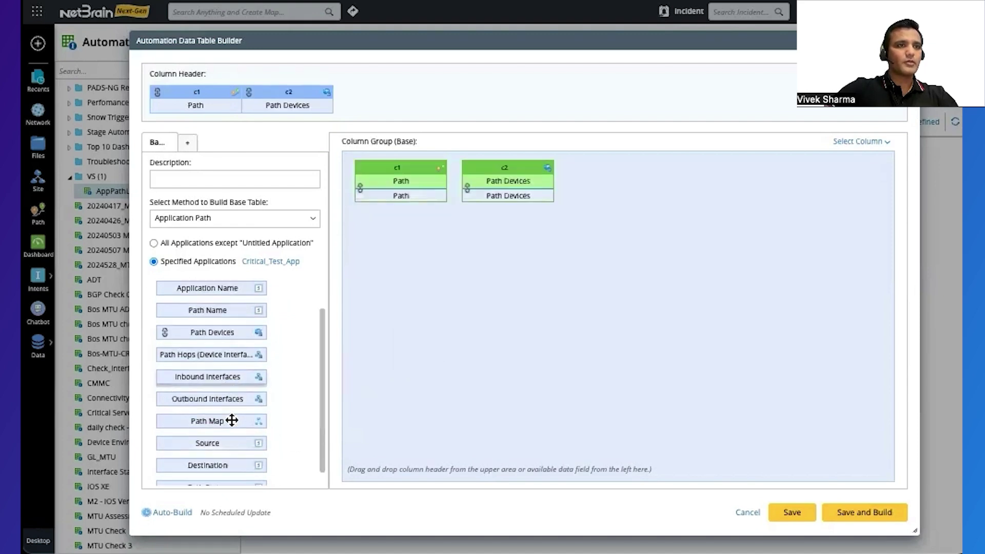
left_click_drag(184, 357, 590, 283)
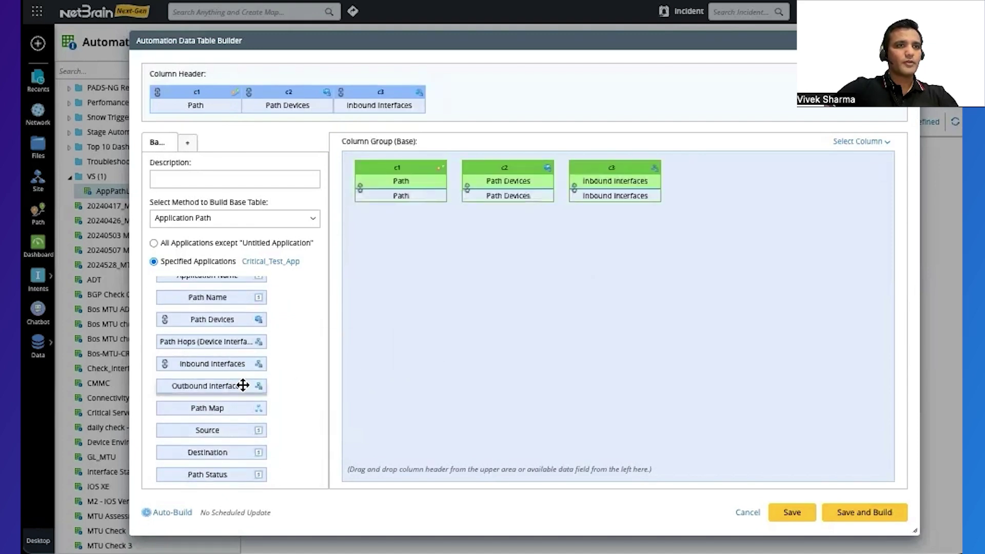
left_click_drag(231, 390, 617, 311)
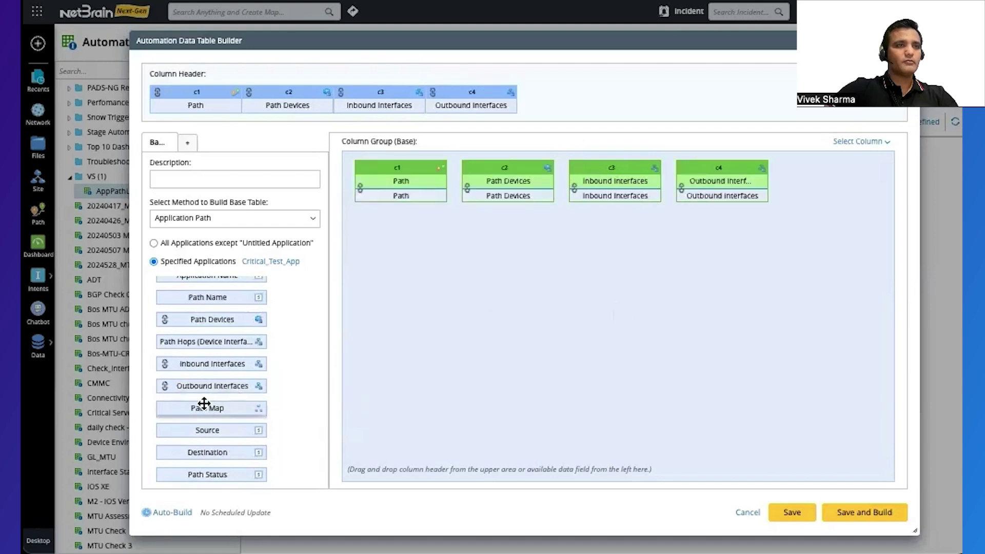
left_click_drag(191, 430, 467, 382)
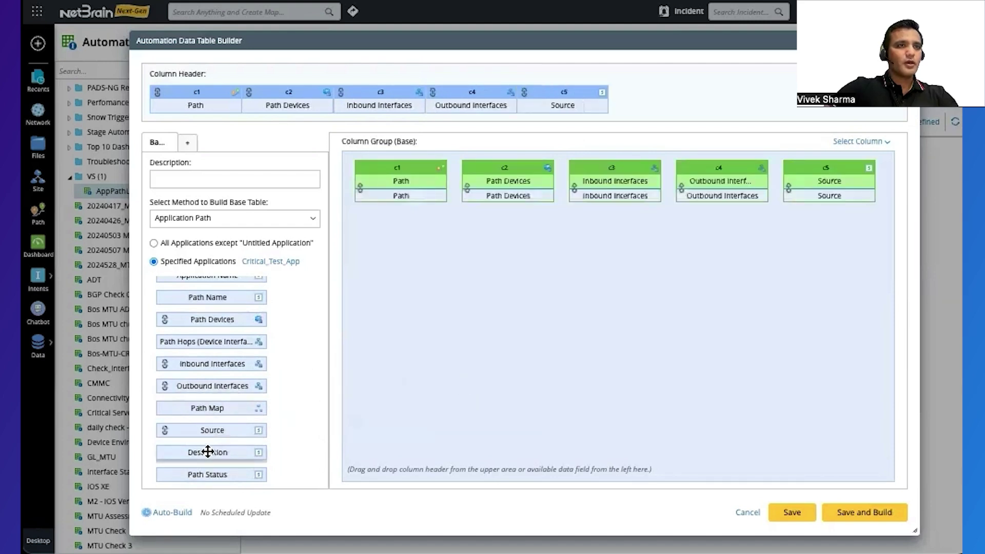
left_click_drag(214, 451, 702, 359)
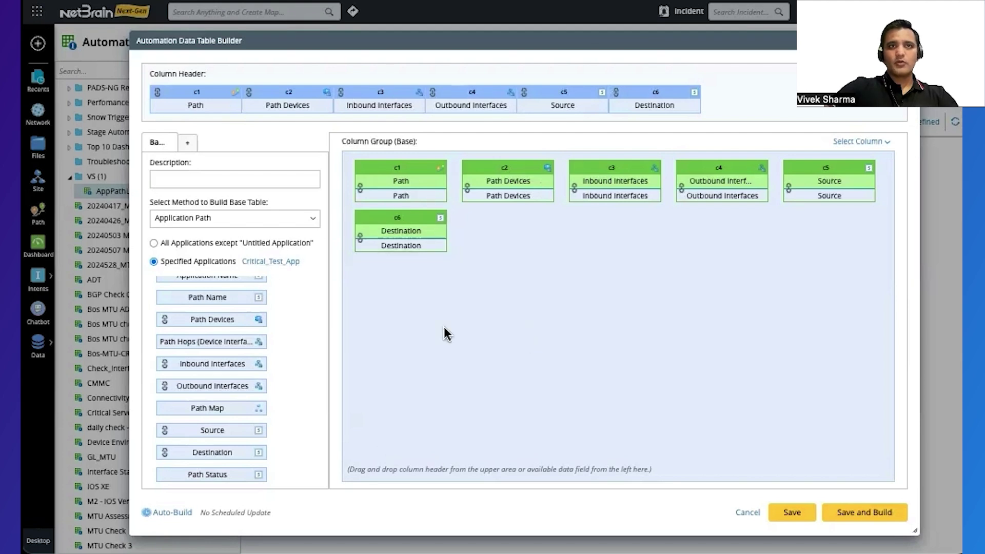
left_click(187, 144)
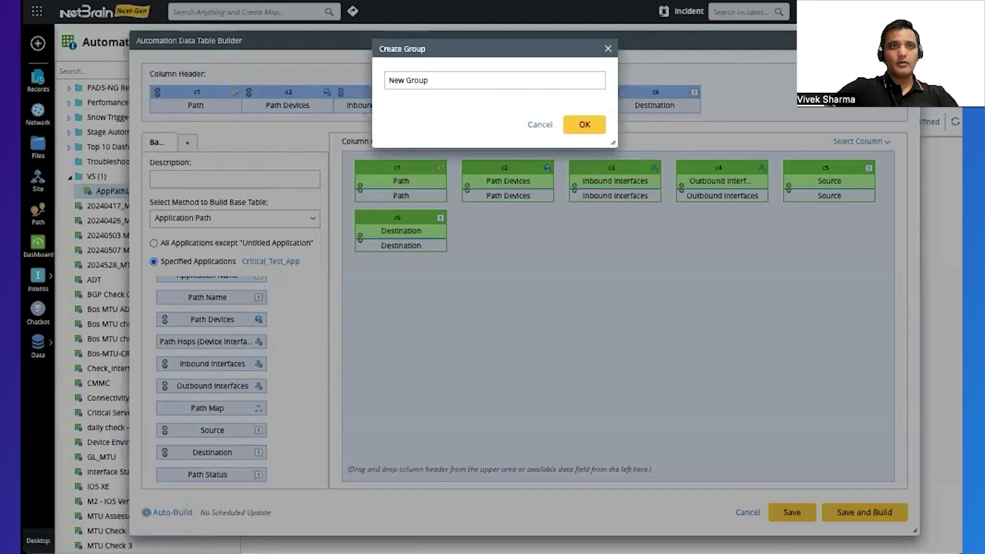
Create a new column group named AppLoadADT.
triple_click(522, 79)
type("App")
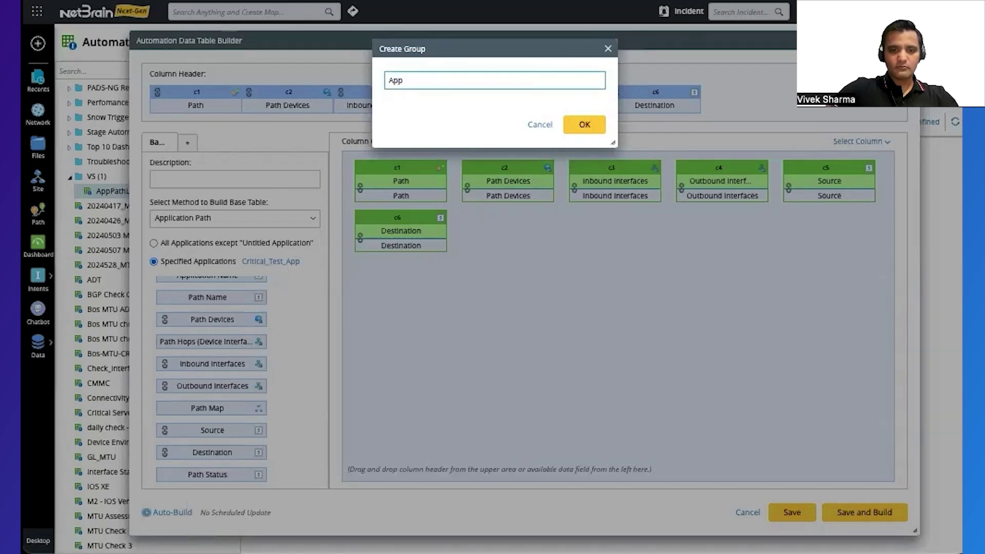
type("Loadi")
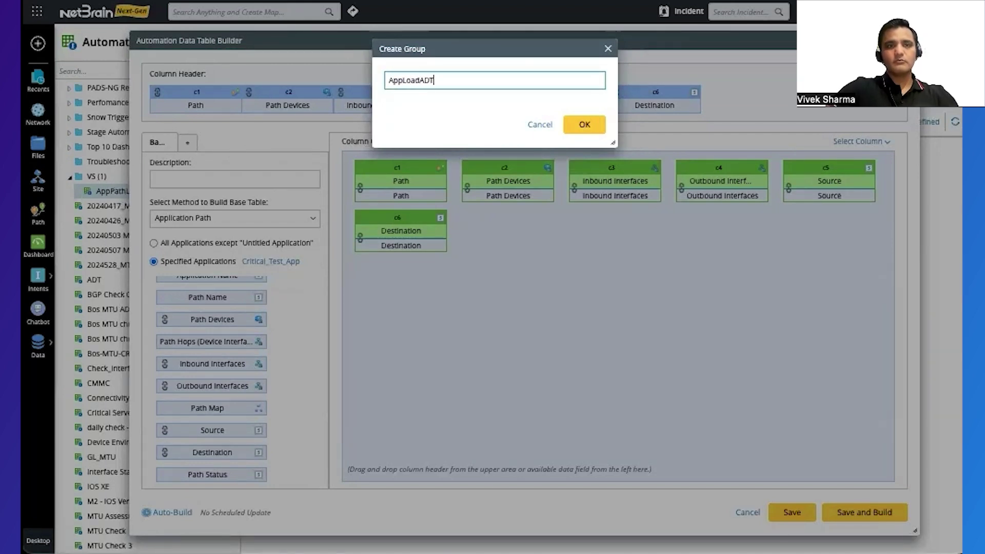
left_click(595, 130)
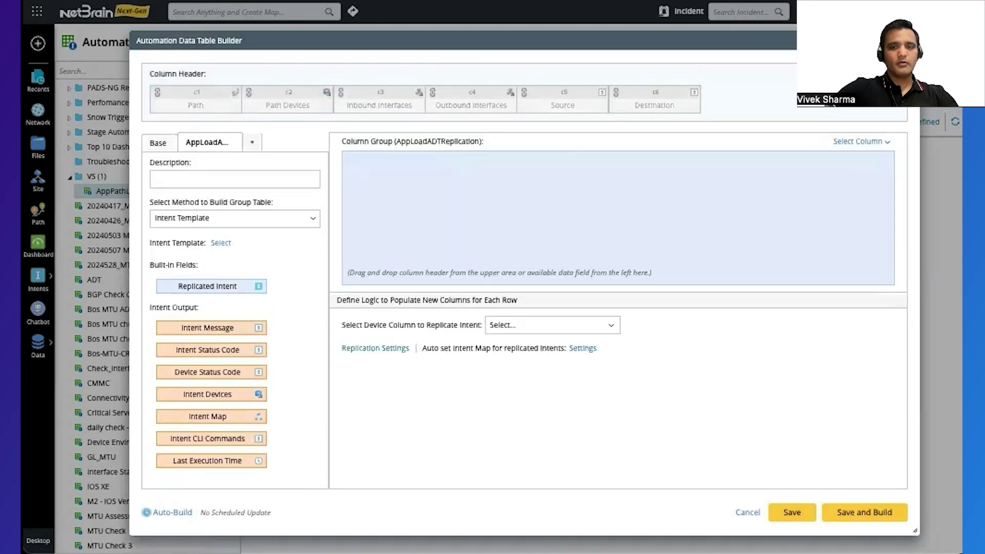
Build the group by Intent Replication for Path with the AoppLoadIntent template.
left_click(312, 222)
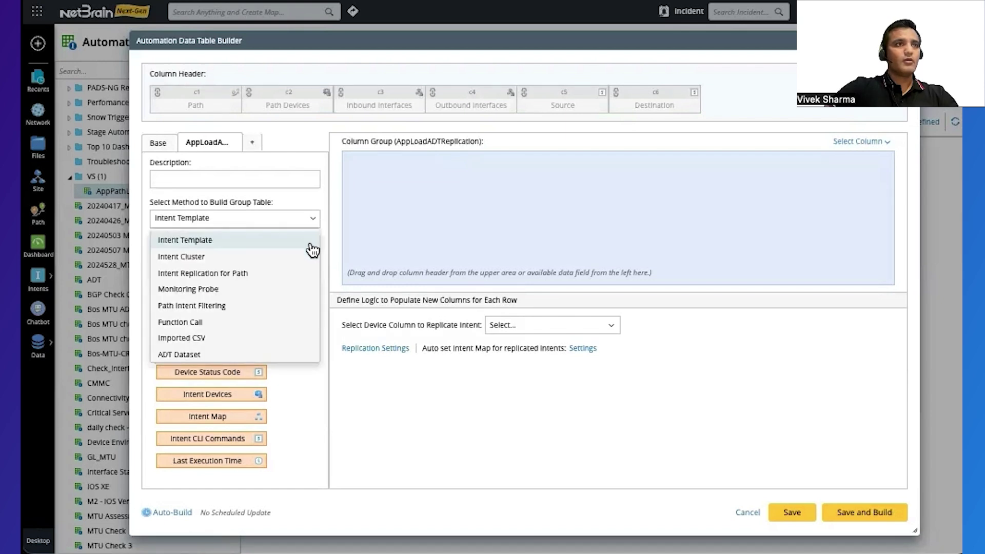
left_click(275, 274)
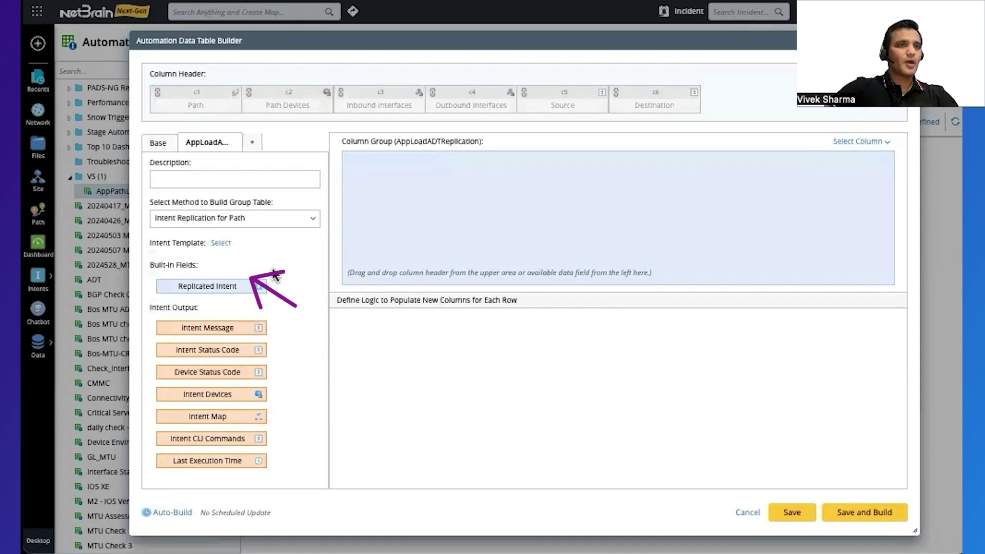
left_click(220, 243)
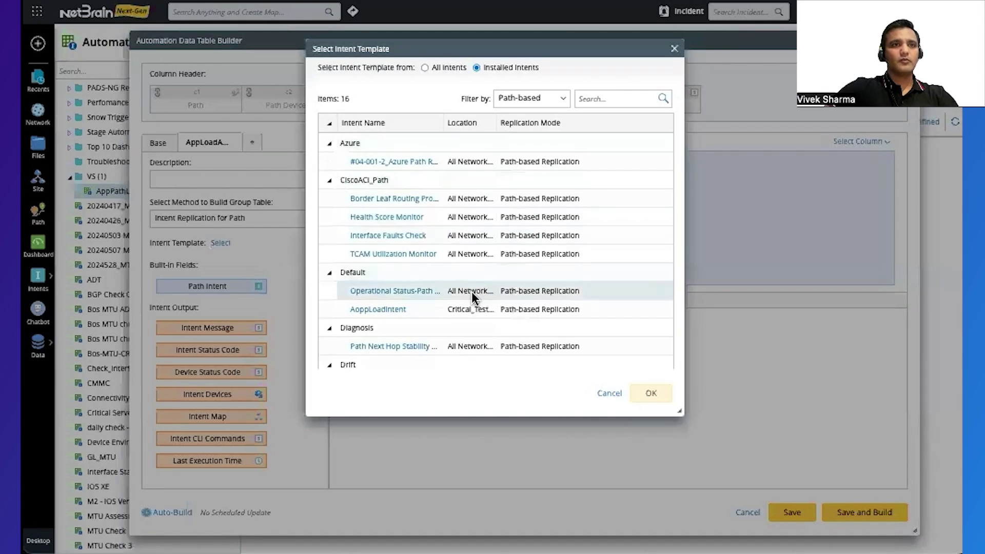
left_click(442, 307)
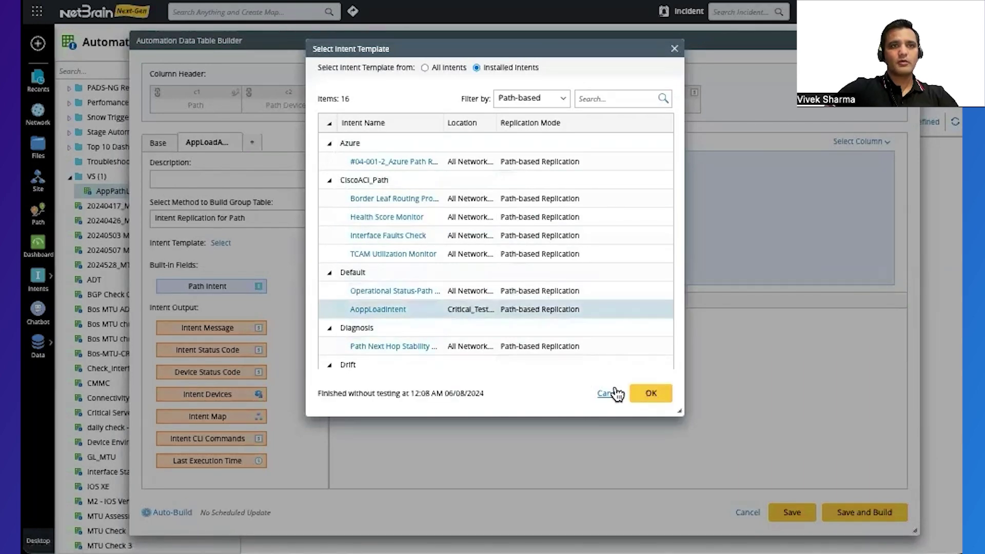
left_click(656, 394)
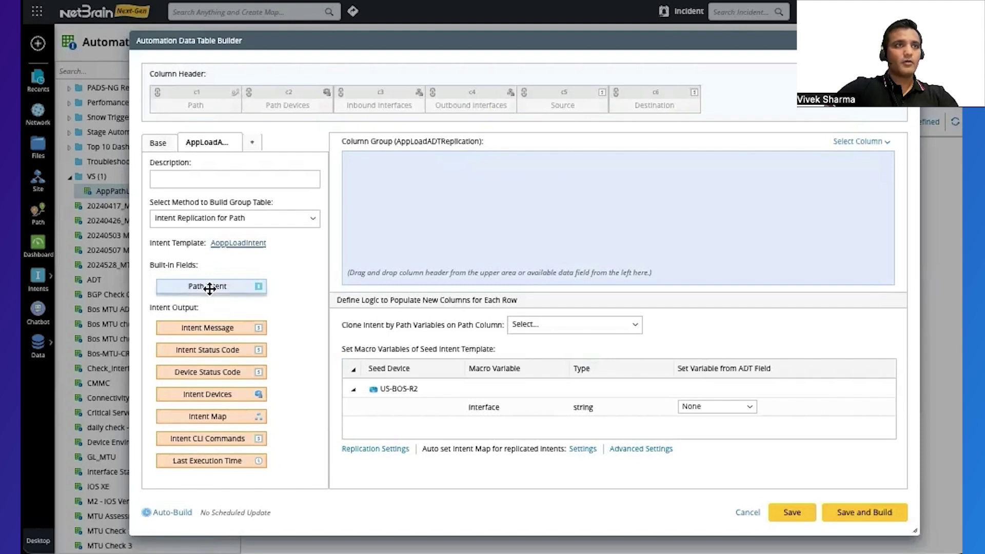
Add a Path Intent column cloned by Path, map Interface to a path interface field, and build.
left_click_drag(211, 285, 528, 206)
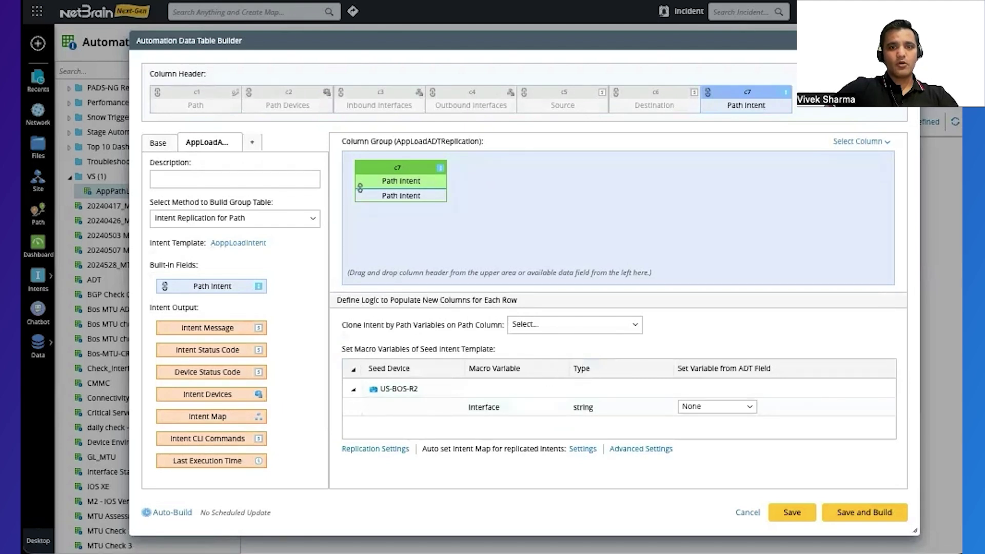
left_click(618, 323)
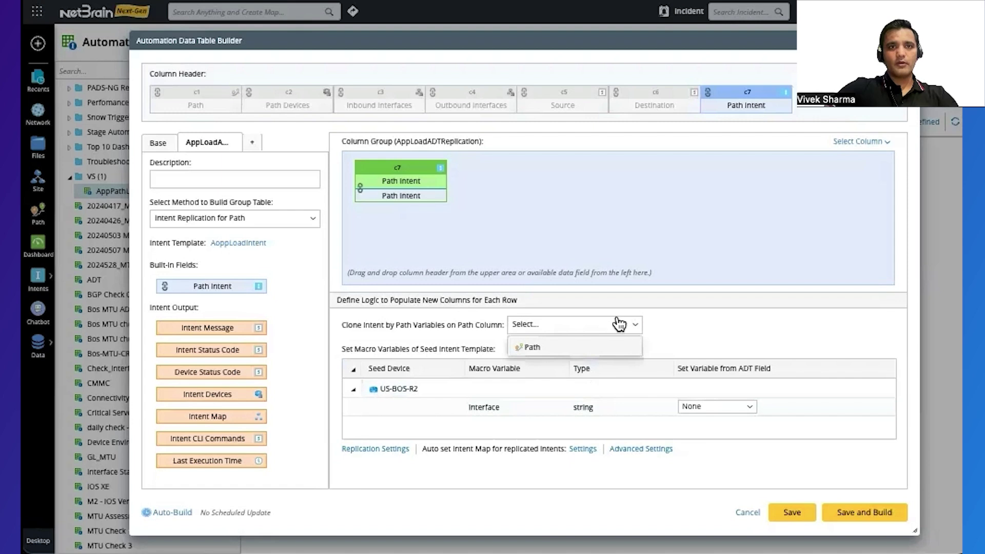
left_click(572, 346)
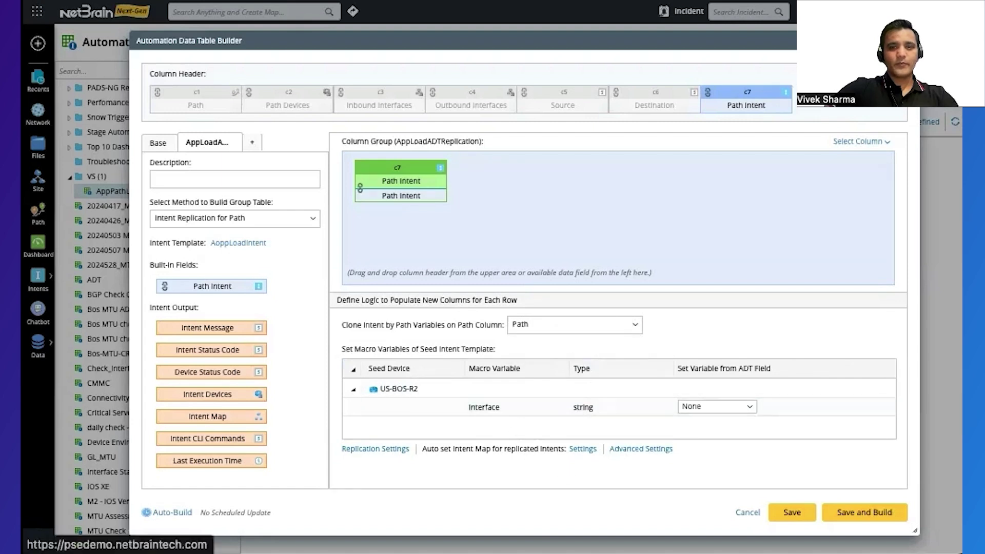
left_click(739, 406)
scroll(739, 468, "down", 5)
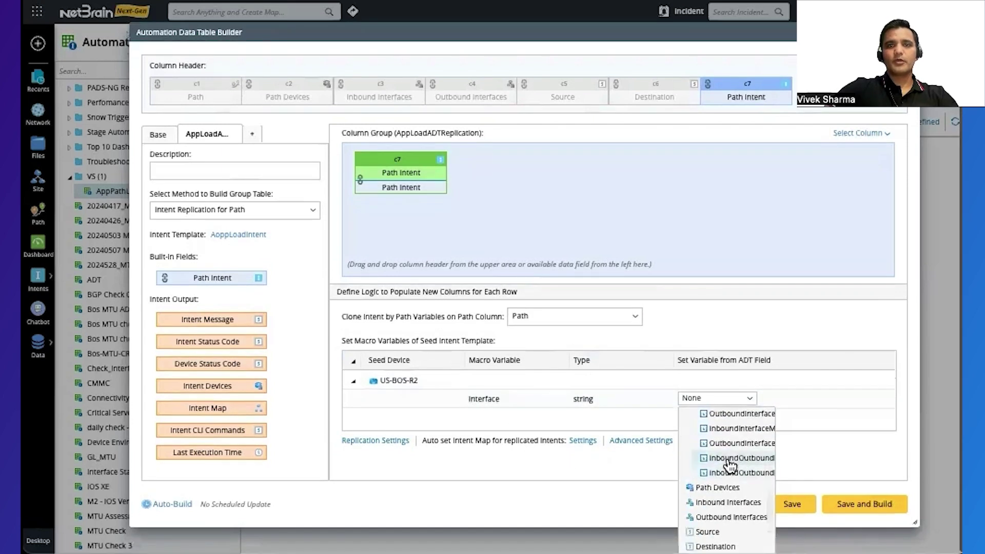
left_click(728, 459)
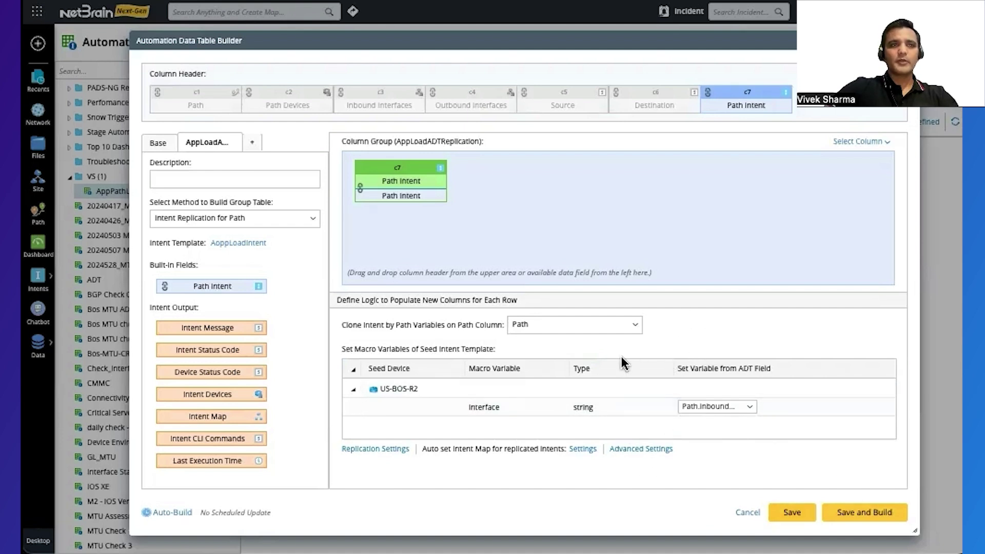
left_click(861, 513)
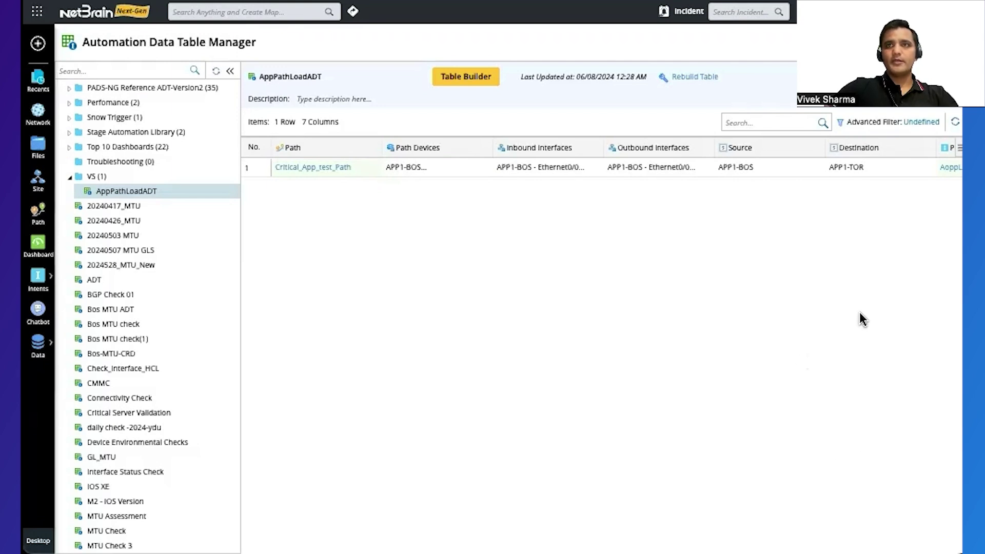
Schedule the Path Intent column's intents to run on a timer daily at 6PM.
scroll(912, 150, "right", 3)
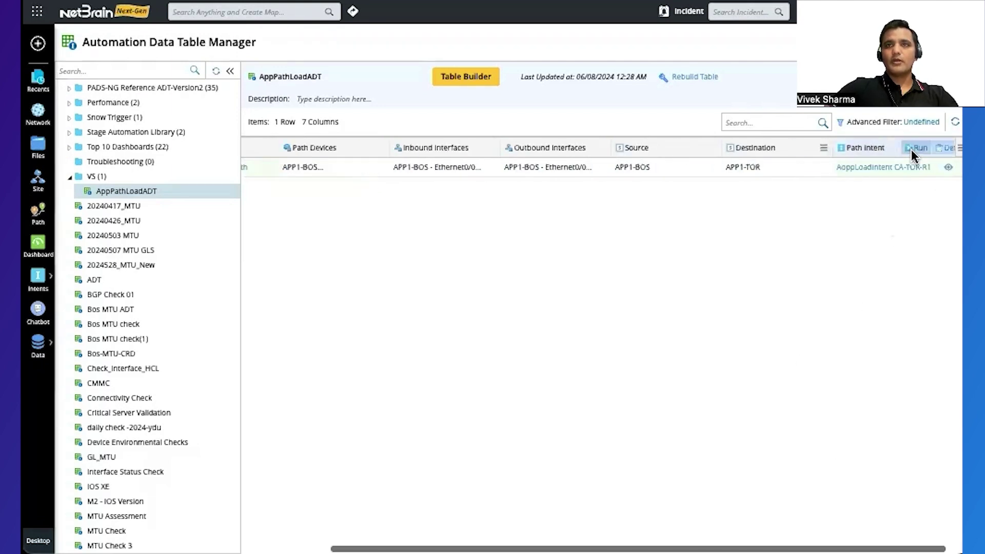
left_click(898, 148)
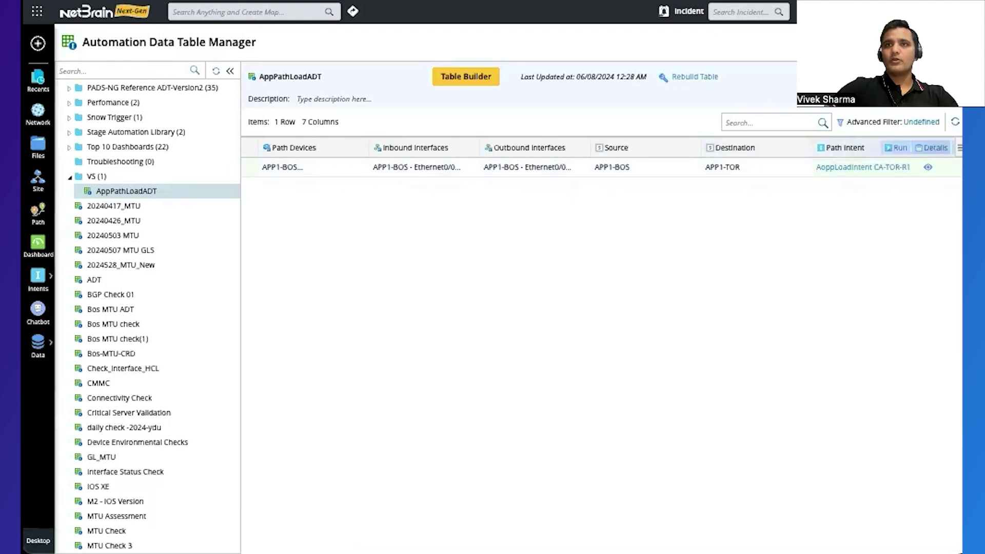
left_click(903, 148)
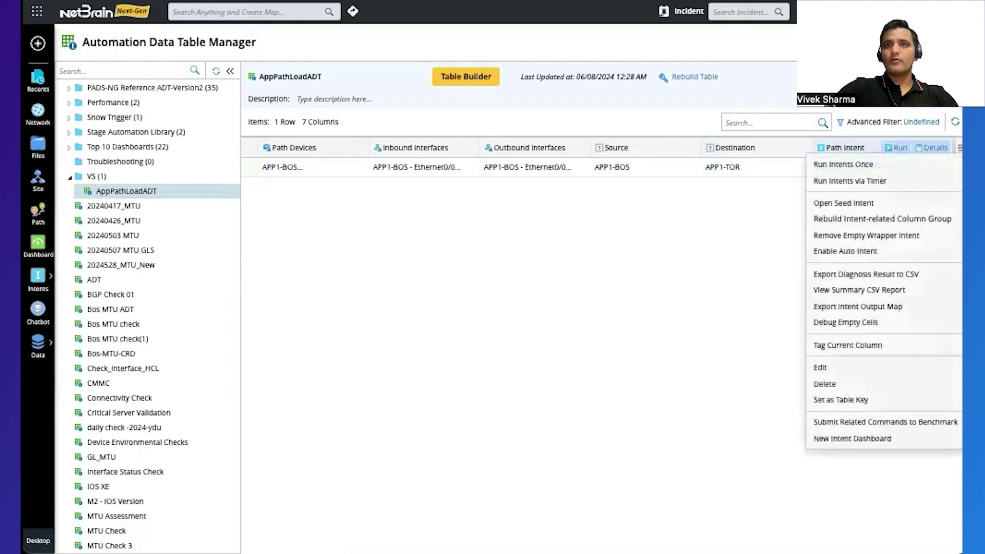
left_click(886, 185)
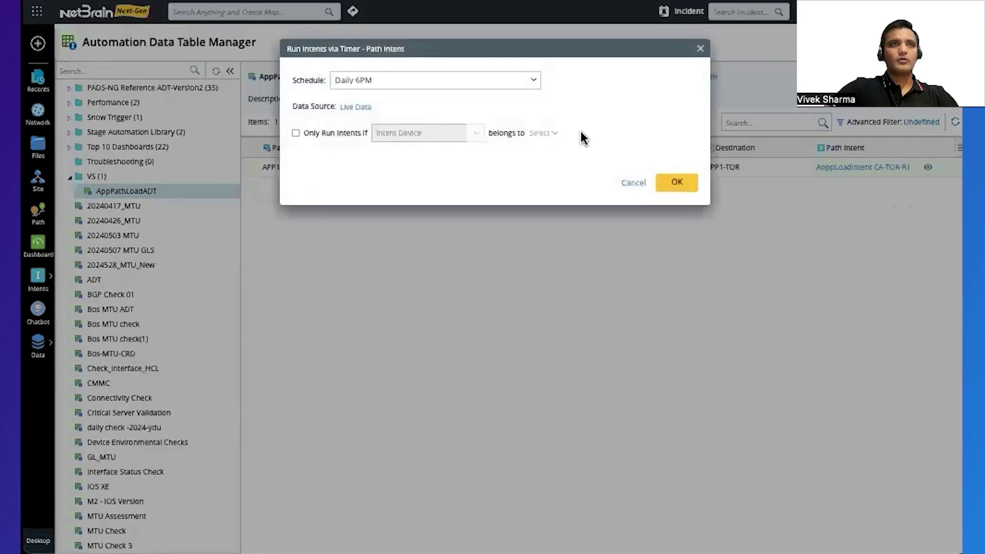
left_click_drag(549, 52, 571, 110)
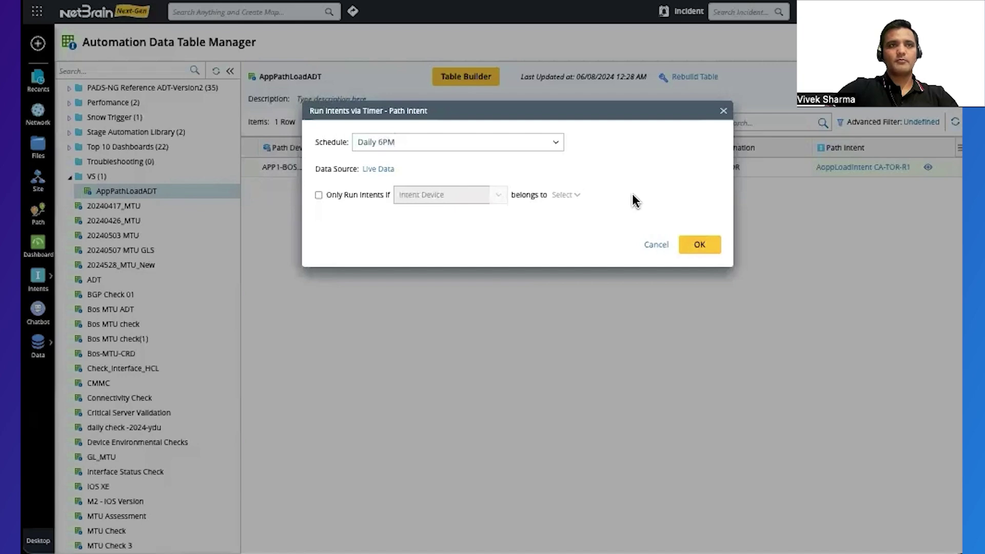
left_click(699, 247)
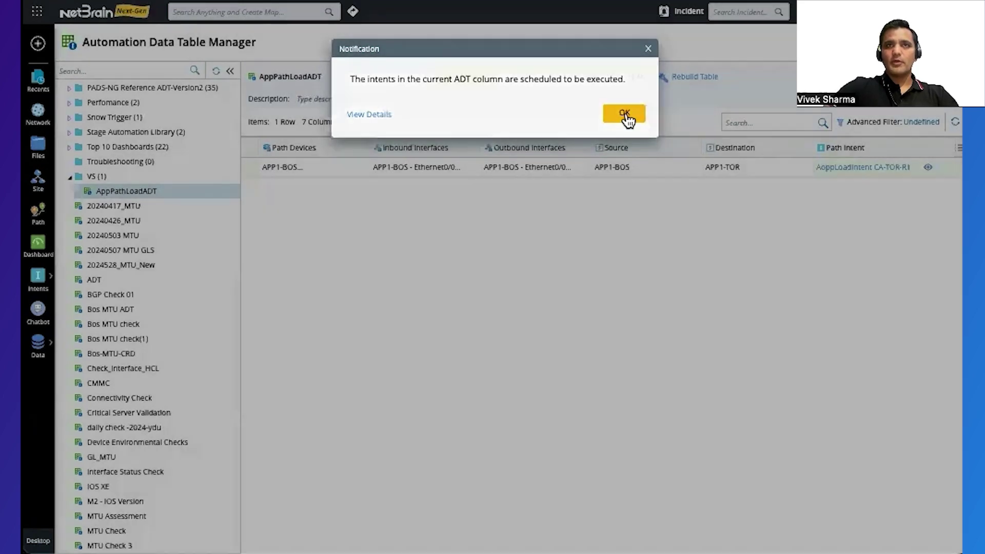
Run the Path Intent column's intents once immediately and dismiss both notifications.
left_click(628, 119)
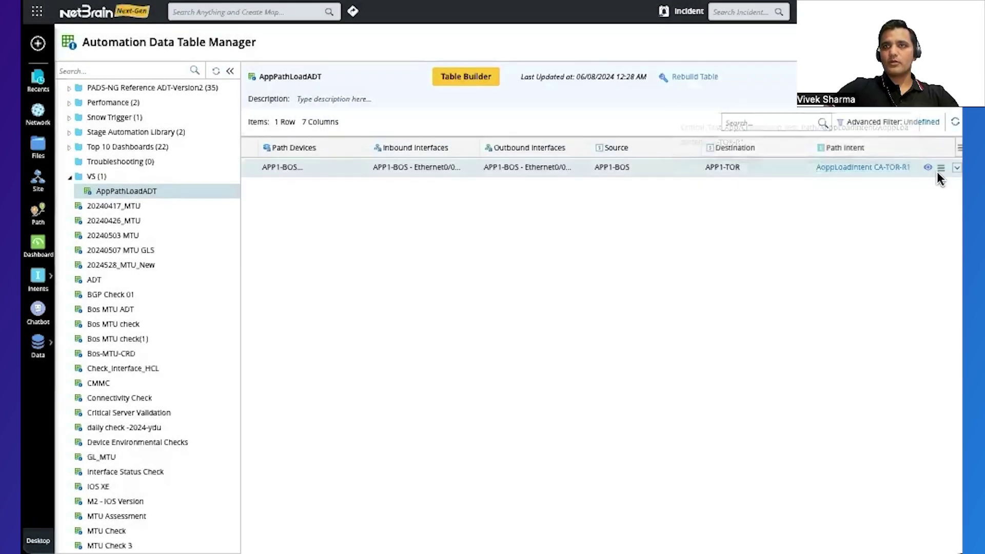
mouse_move(936, 149)
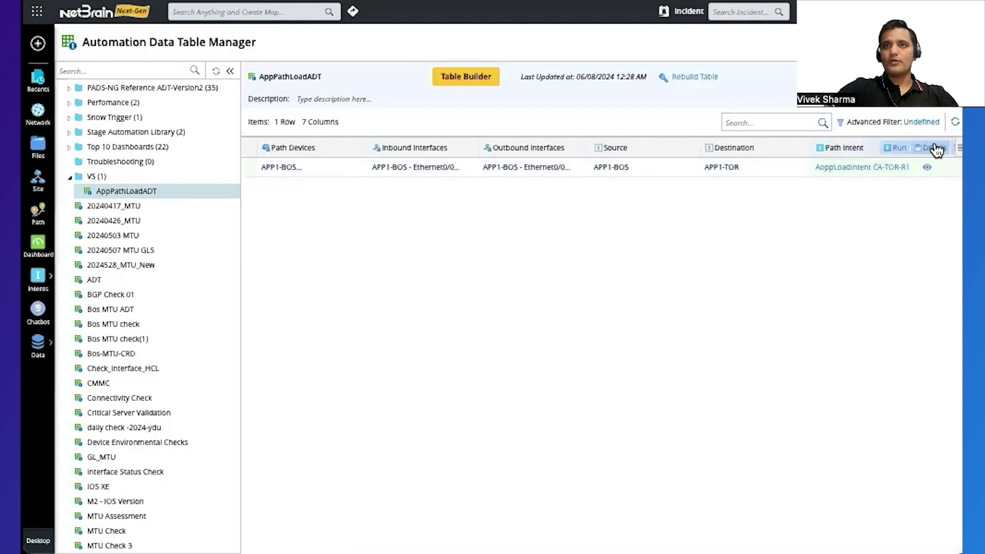
left_click(895, 148)
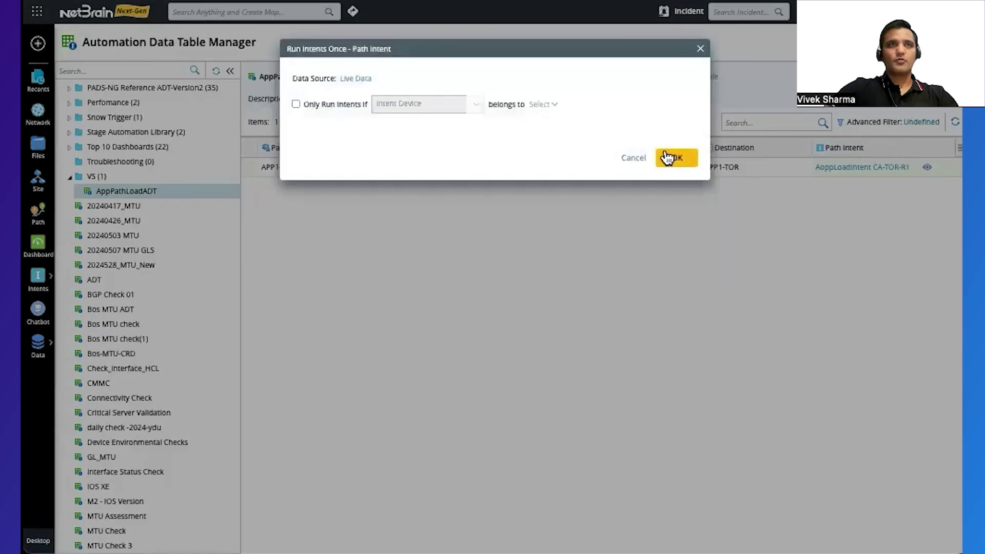
left_click(688, 163)
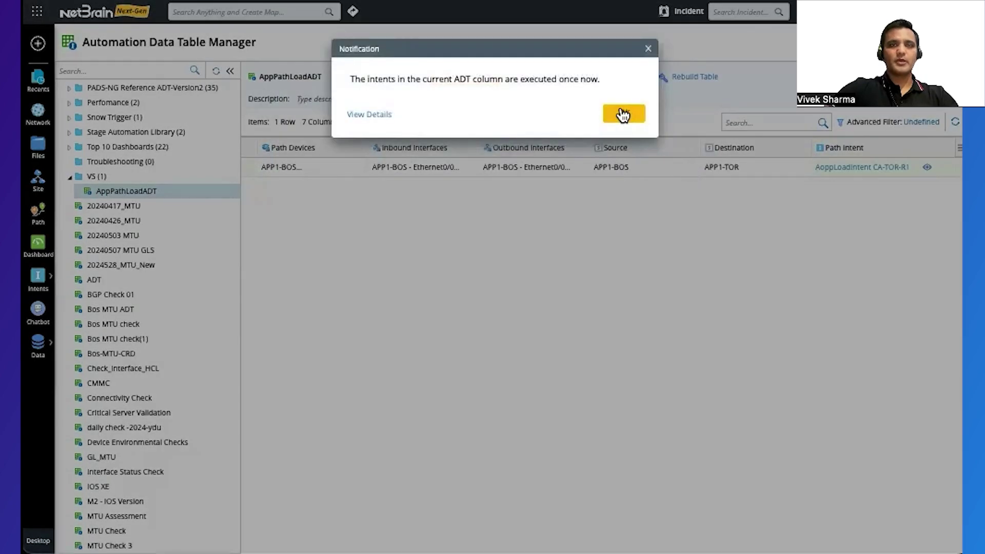
left_click(623, 113)
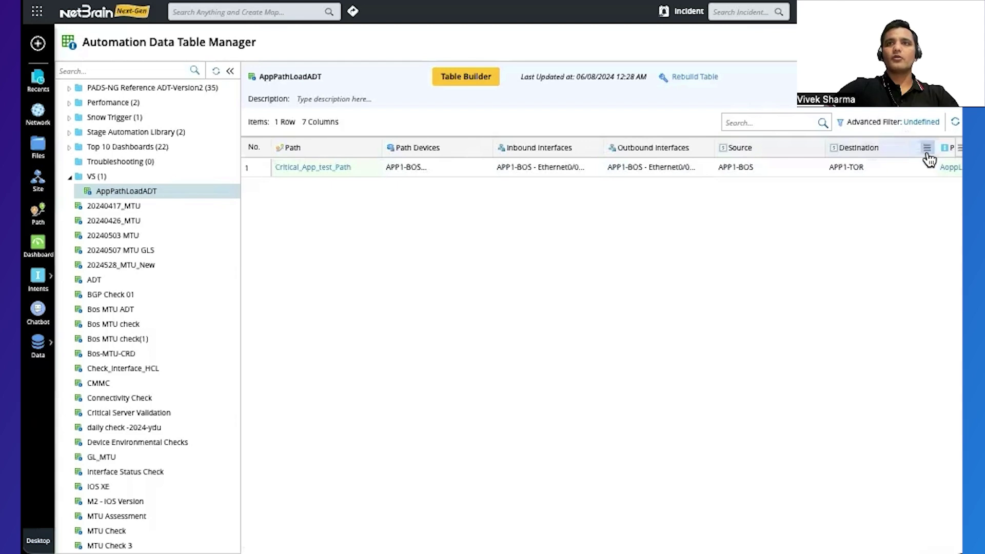
scroll(866, 155, "right", 3)
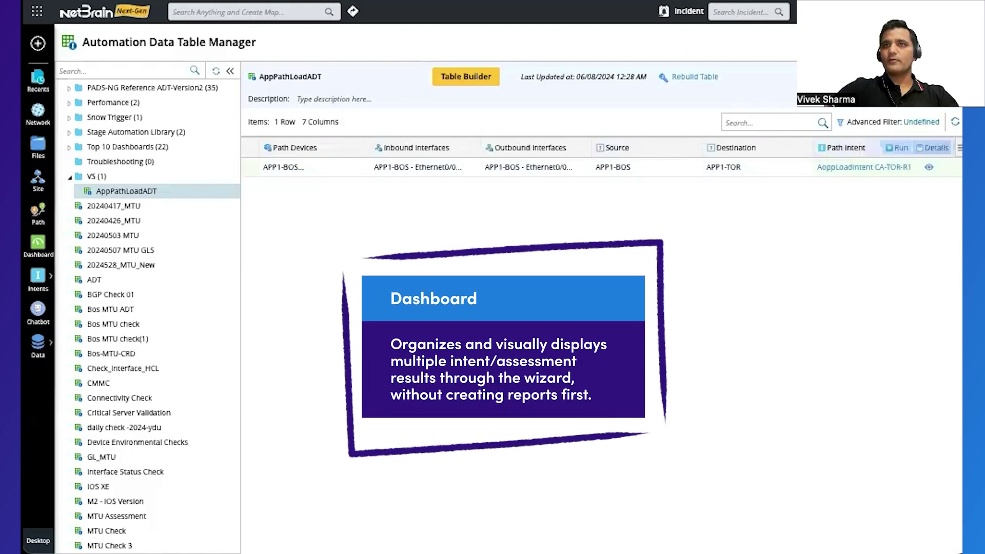
Create intent dashboard 'AppLoadChkDashboard' covering the last 7 days from the Path Intent column.
left_click(958, 148)
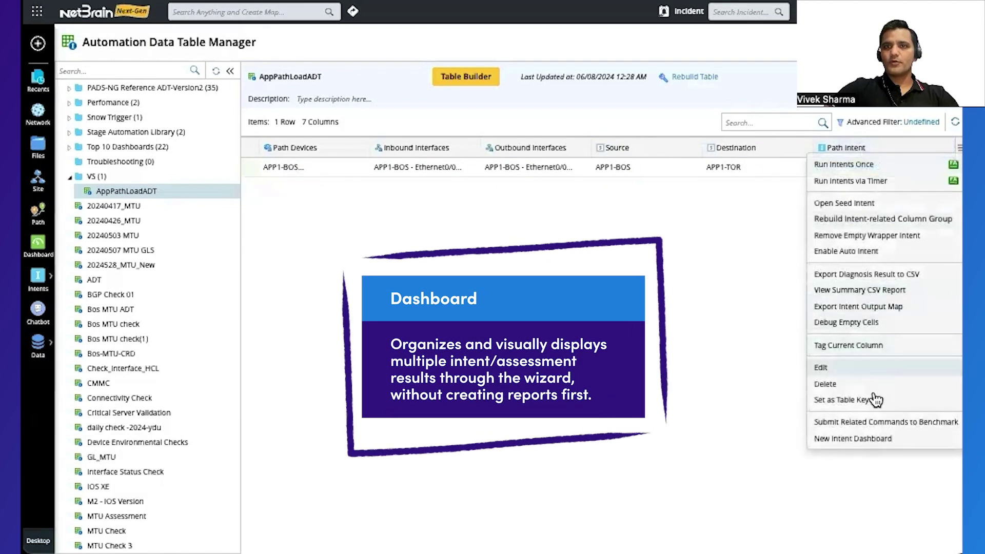
left_click(853, 439)
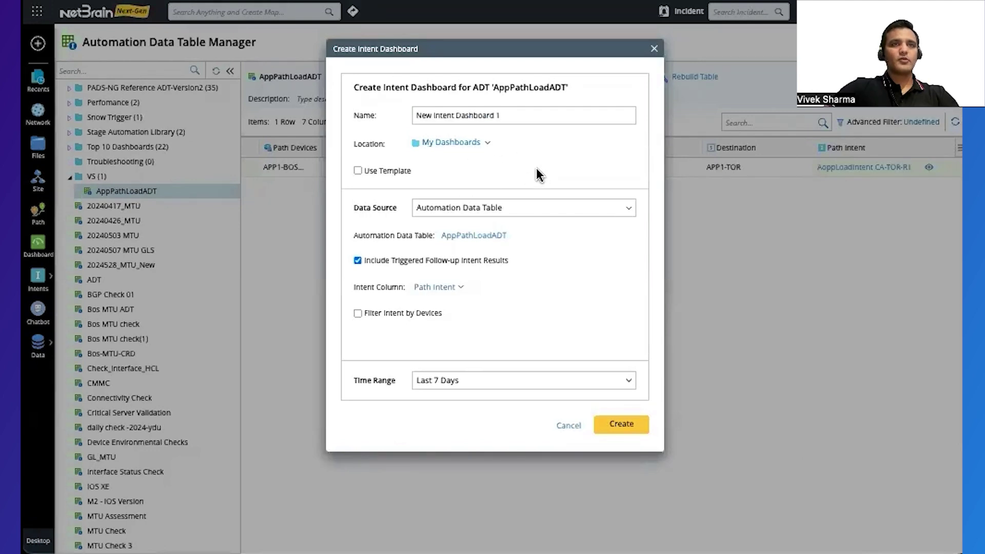
left_click_drag(476, 47, 506, 129)
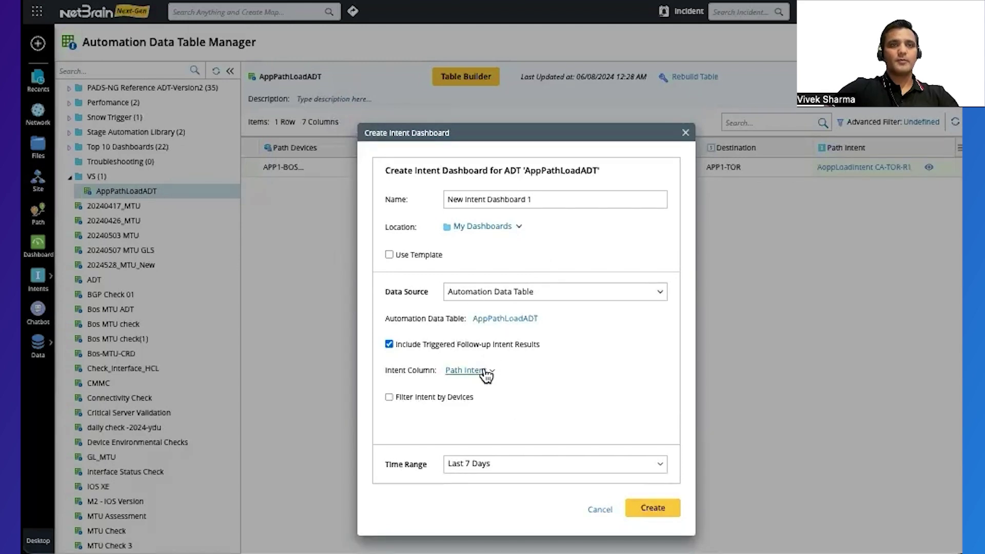
triple_click(542, 200)
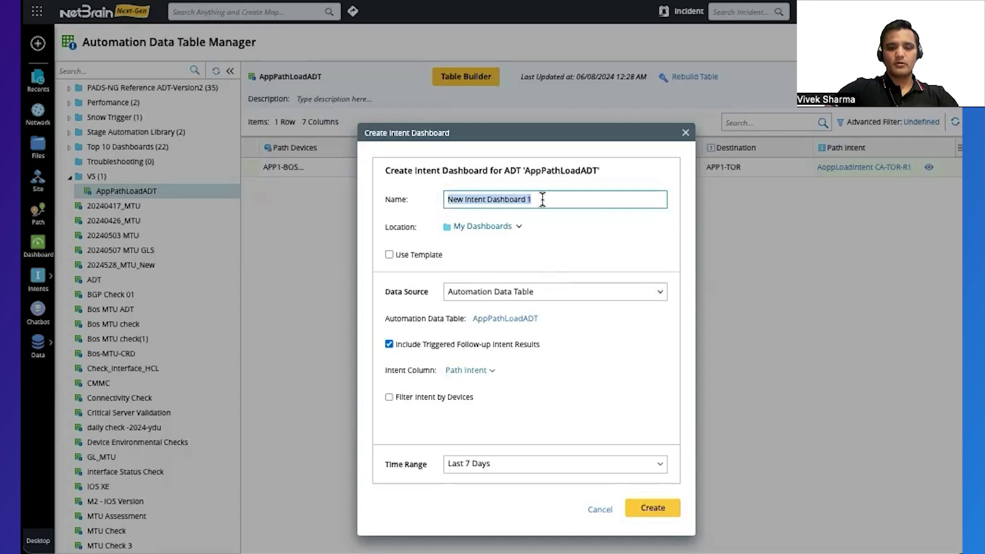
type("AppLoadChkDashboard")
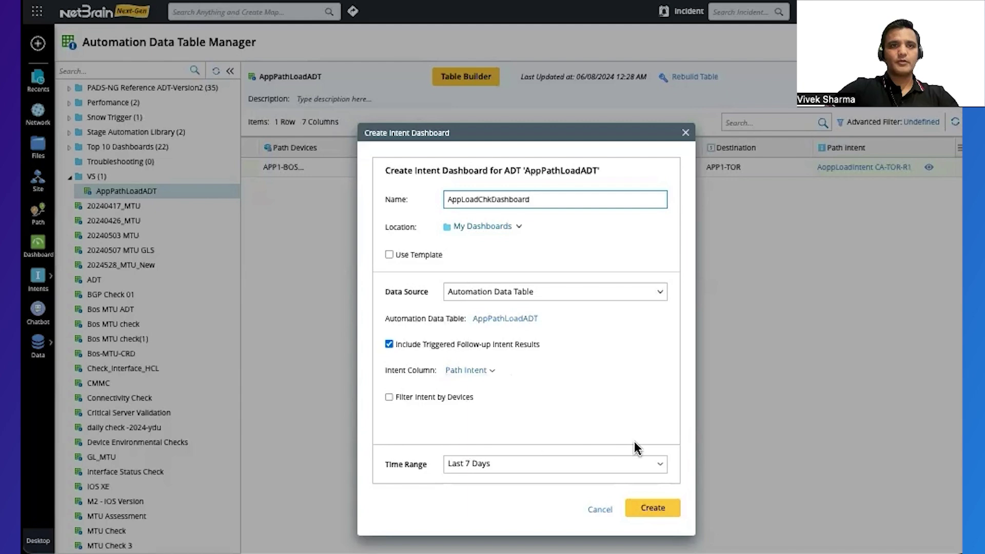
left_click(662, 510)
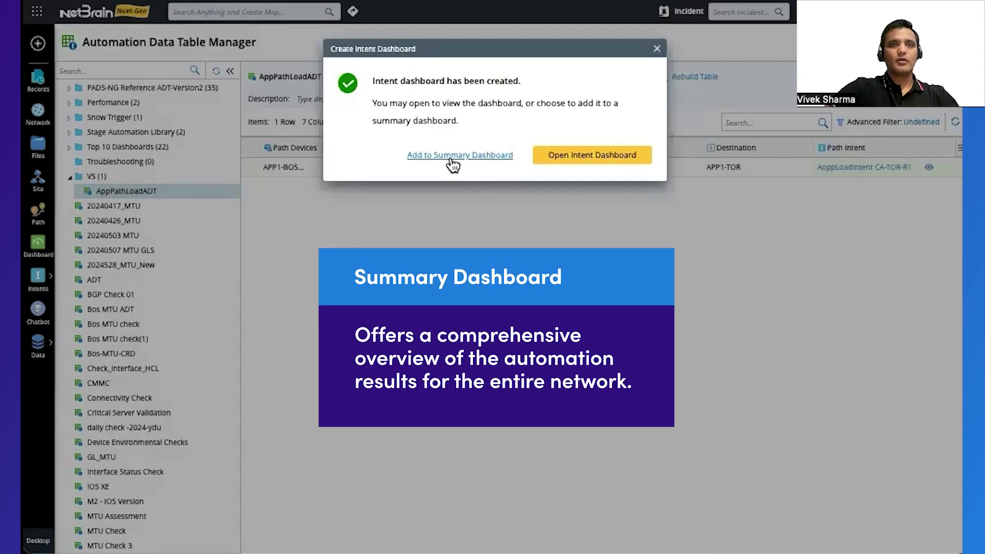
Add the intent dashboard to a new summary dashboard named 'AppPerformanceSummary Dashboard'.
left_click(447, 156)
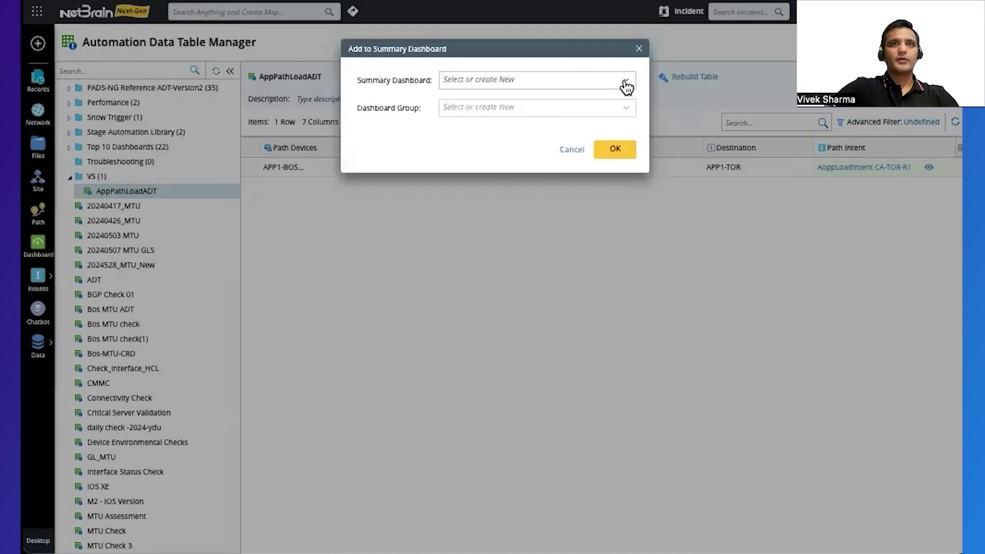
left_click(625, 83)
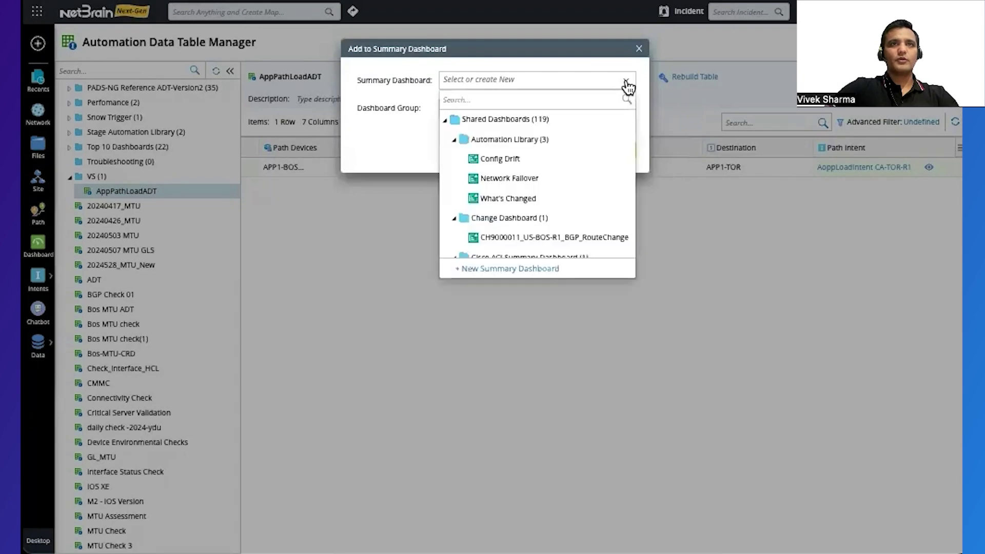
left_click(526, 270)
left_click(504, 297)
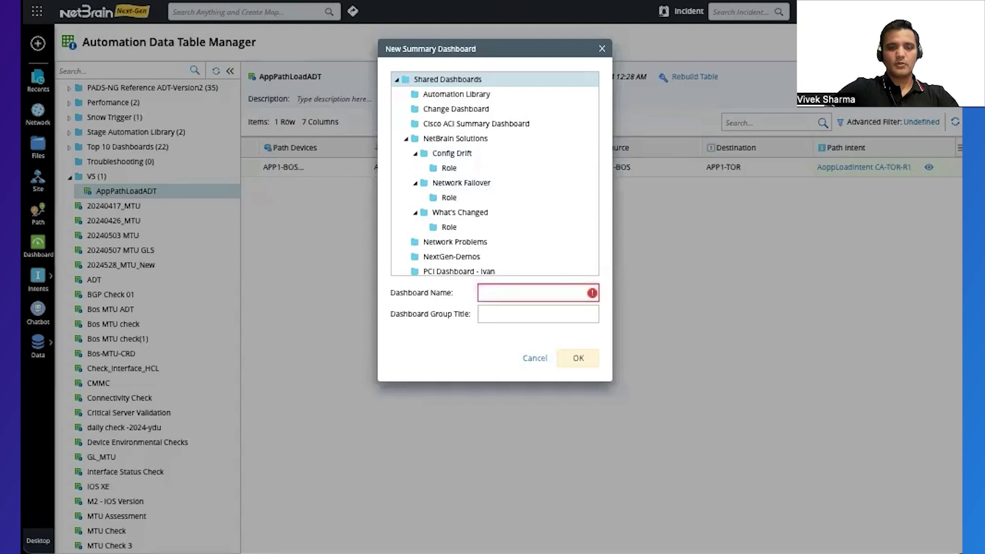
left_click(496, 290)
type("AppPerformanceSummary Das")
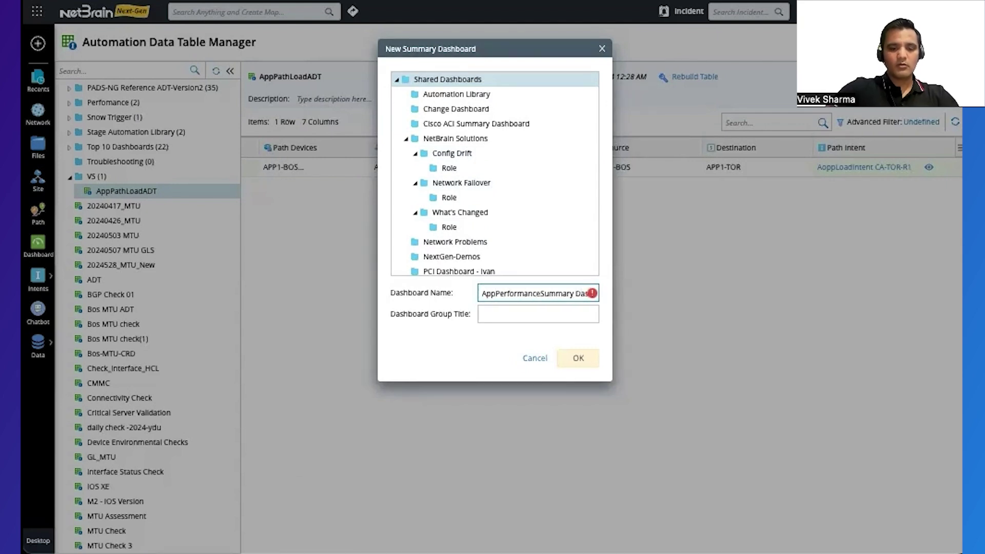
type("hboard")
Give the summary dashboard group title 'Critical App Load', confirm, and open it.
left_click(502, 314)
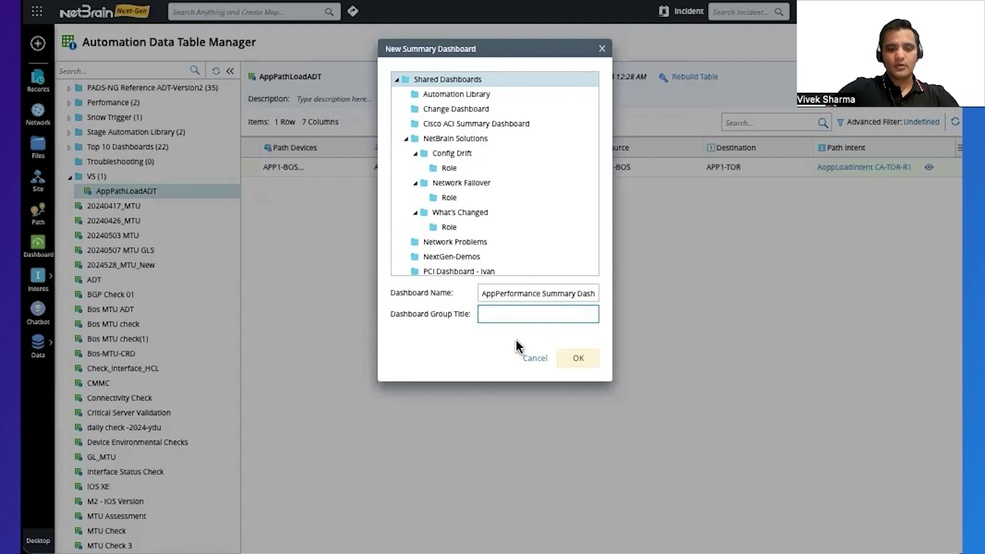
type("Critical App Load Check")
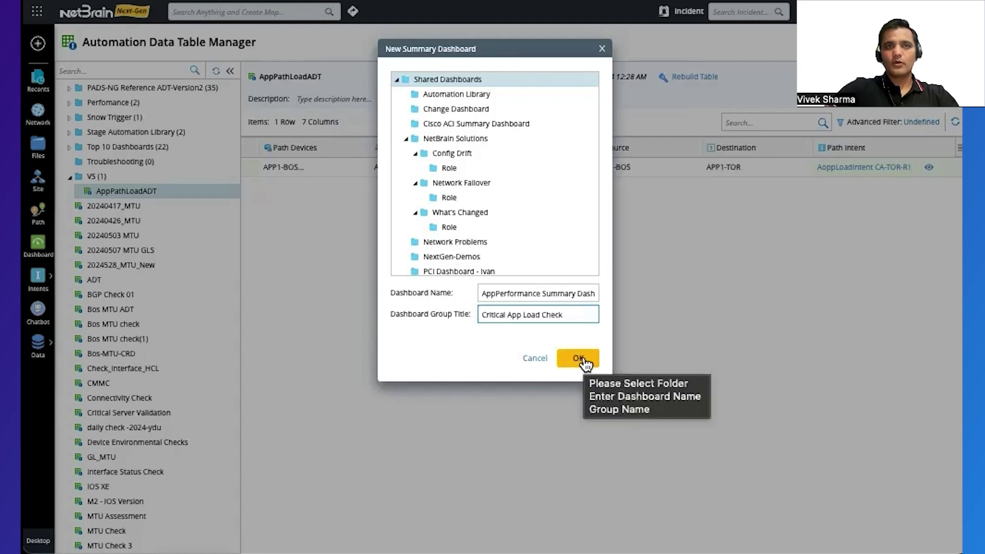
left_click(585, 363)
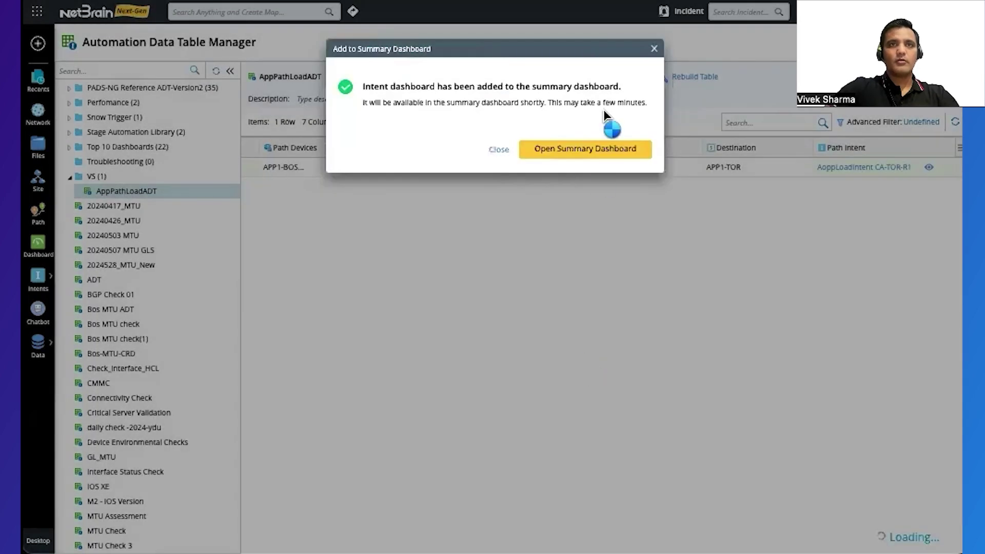
left_click(560, 154)
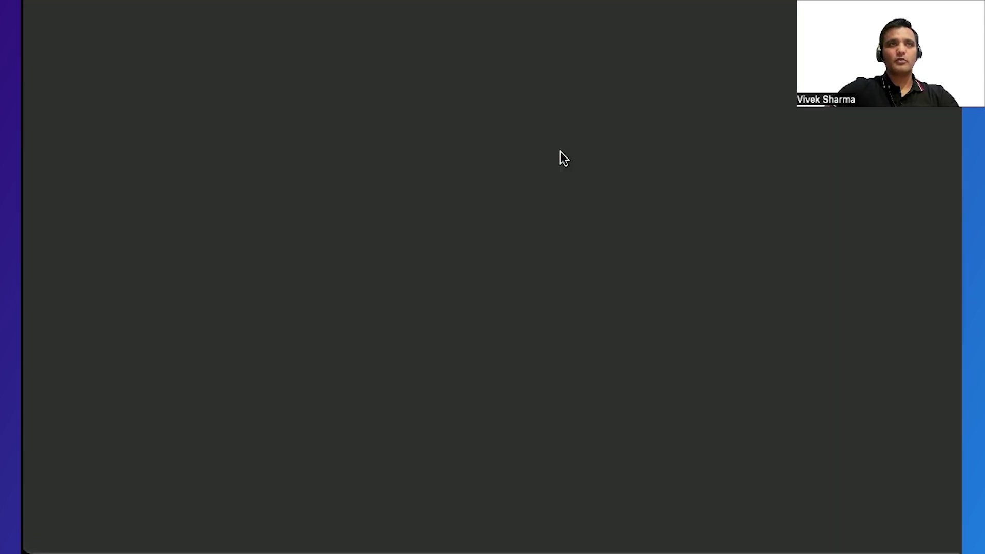